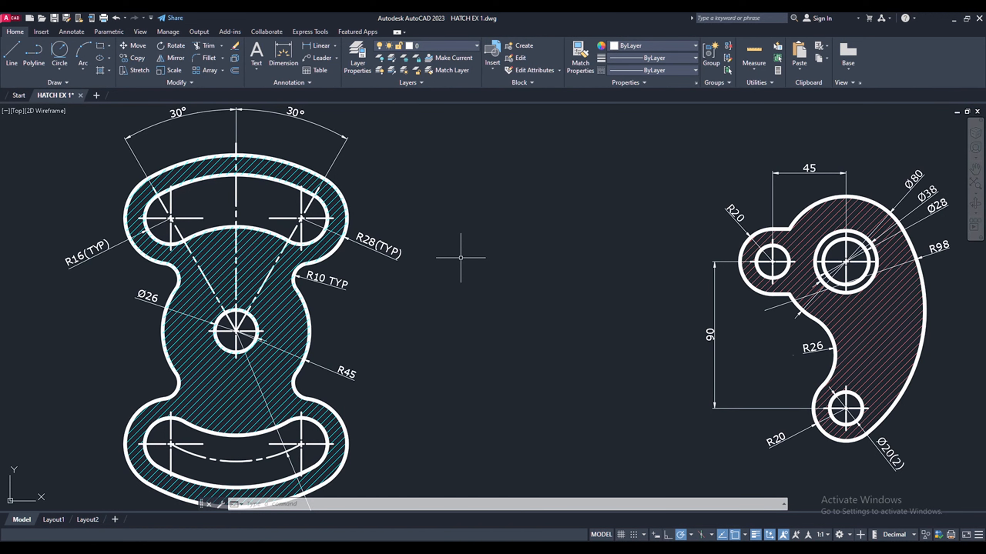
# Step: Examine the two finished hatched parts in the drawing and the EX 9.pdf reference sheet in Microsoft Edge
pyautogui.scroll(-3, 446, 276)
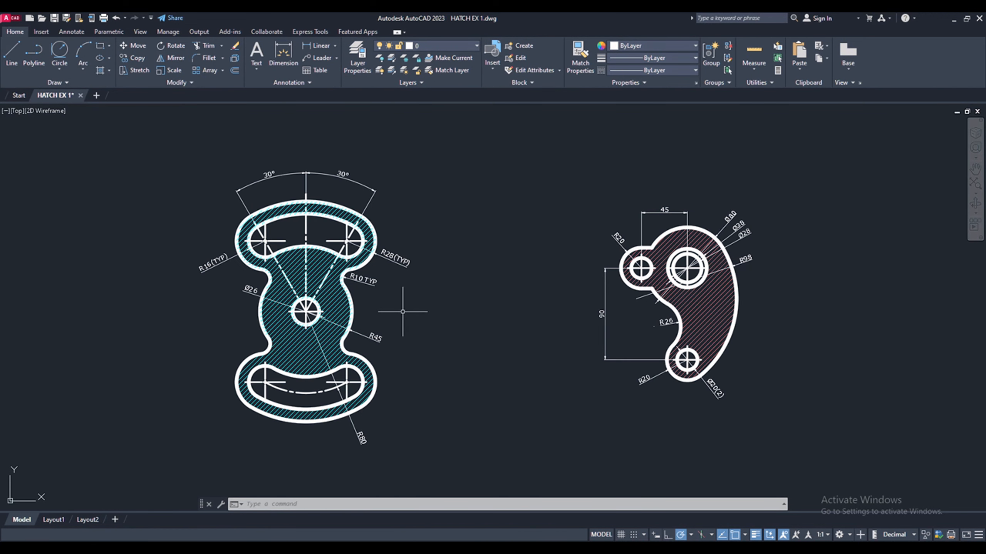
pyautogui.scroll(3, 401, 311)
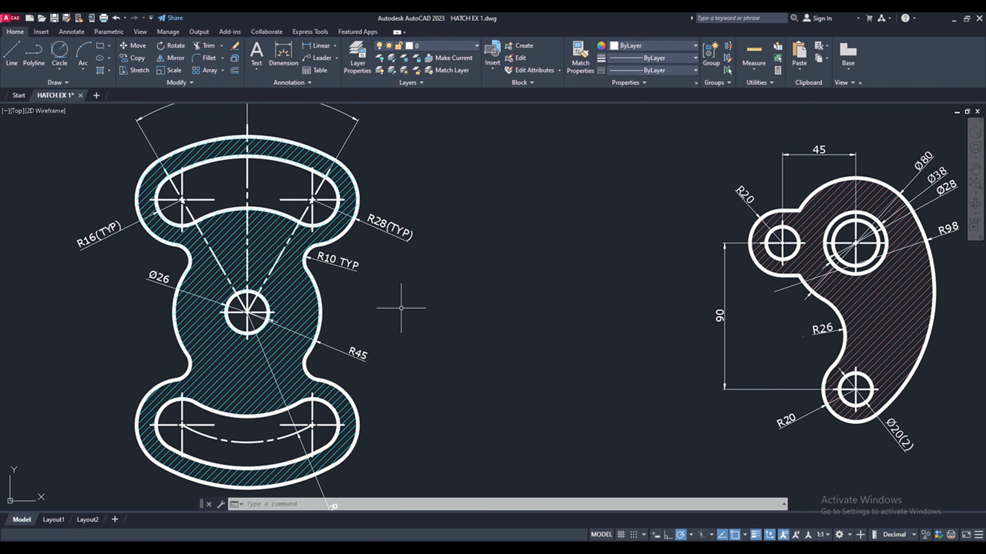
pyautogui.scroll(-1, 401, 308)
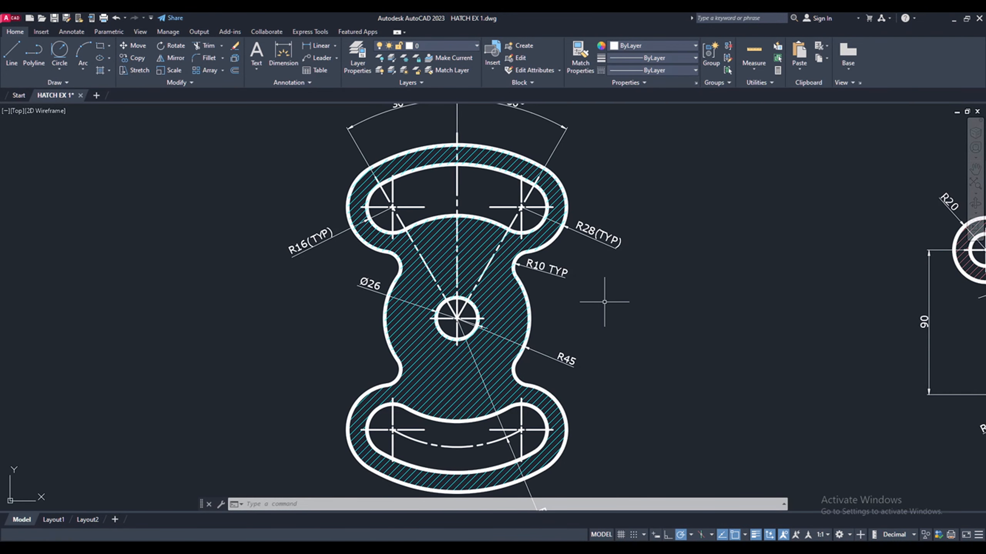
pyautogui.moveTo(619, 305)
pyautogui.mouseDown(button='middle')
pyautogui.moveTo(613, 341)
pyautogui.moveTo(621, 299)
pyautogui.mouseUp(button='middle')
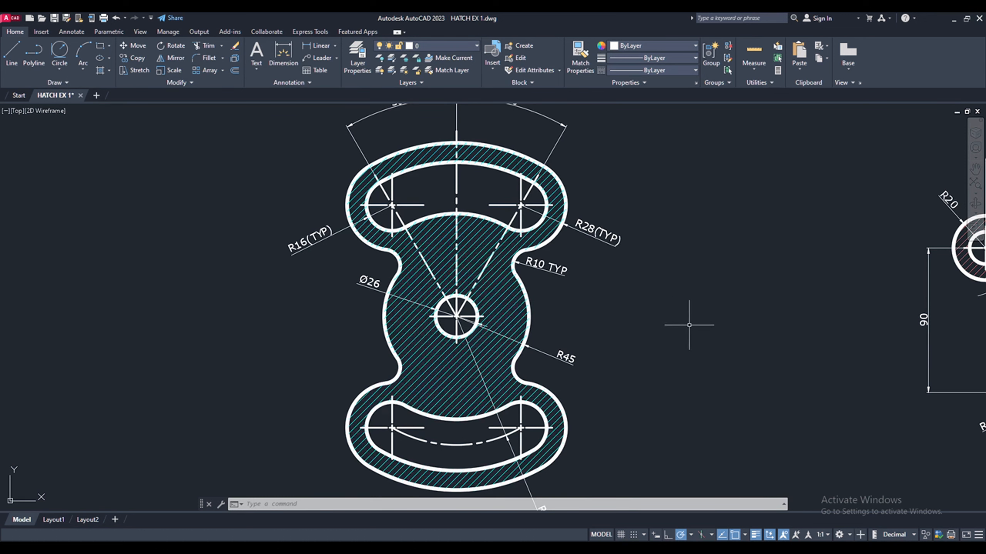
pyautogui.moveTo(750, 328); pyautogui.dragTo(417, 322, button='middle')
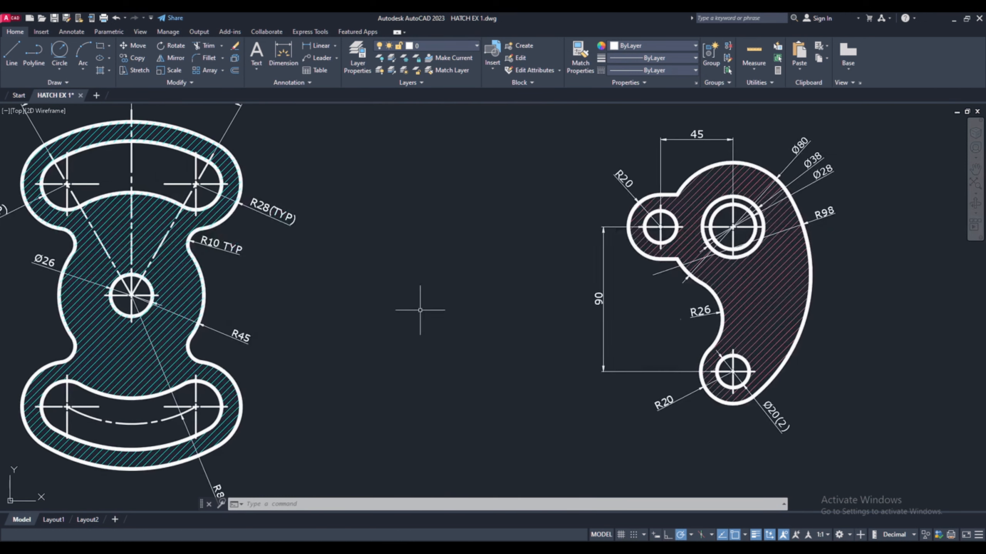
pyautogui.scroll(-2, 396, 330)
pyautogui.moveTo(813, 328); pyautogui.dragTo(29, 326, button='middle')
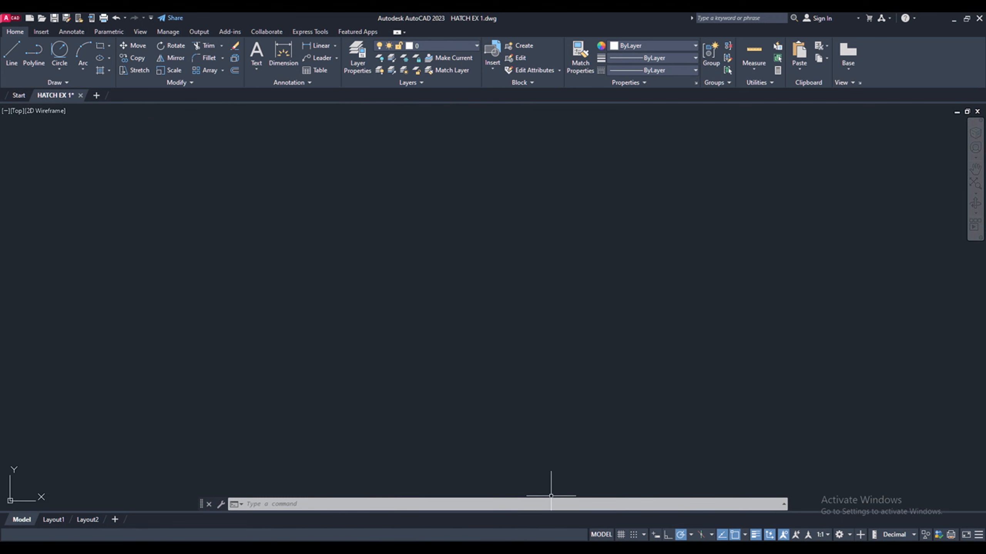
pyautogui.hotkey('alt', 'Tab')
pyautogui.scroll(-2, 586, 256)
pyautogui.scroll(2, 636, 248)
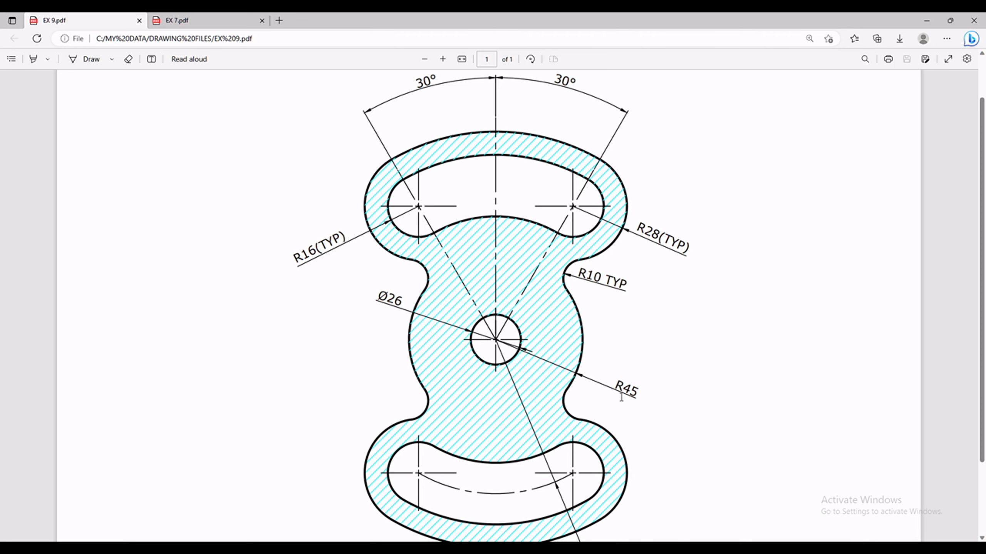
# Step: Switch to AutoCAD and draw a circle of radius 45 in an empty area of HATCH EX 1.dwg
pyautogui.click(686, 548)
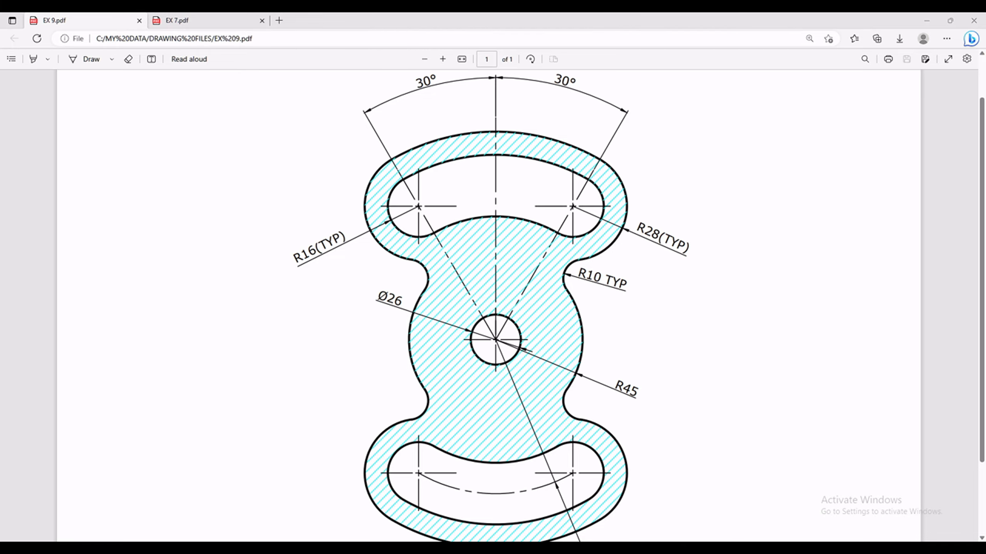
pyautogui.click(336, 501)
pyautogui.write('c')
pyautogui.press('Return')
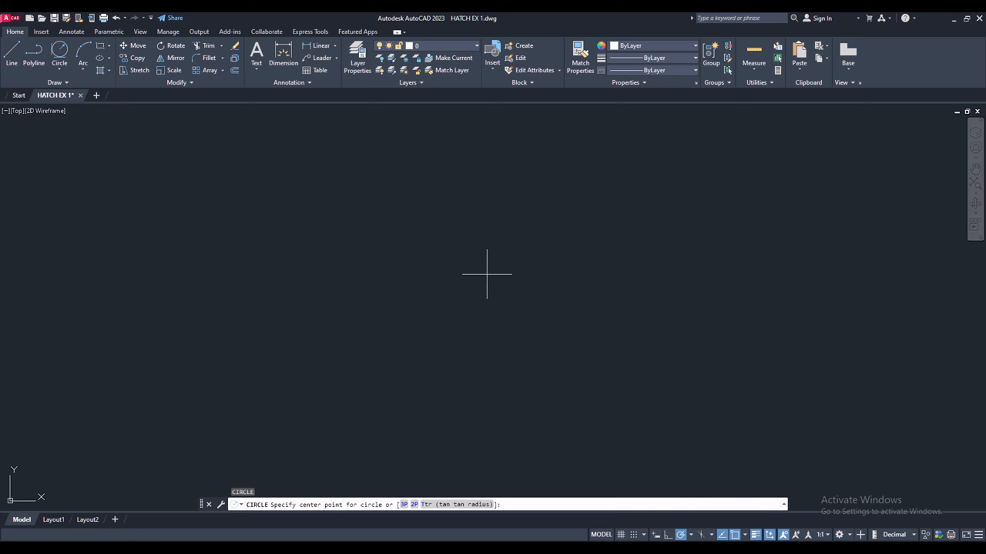
pyautogui.click(497, 292)
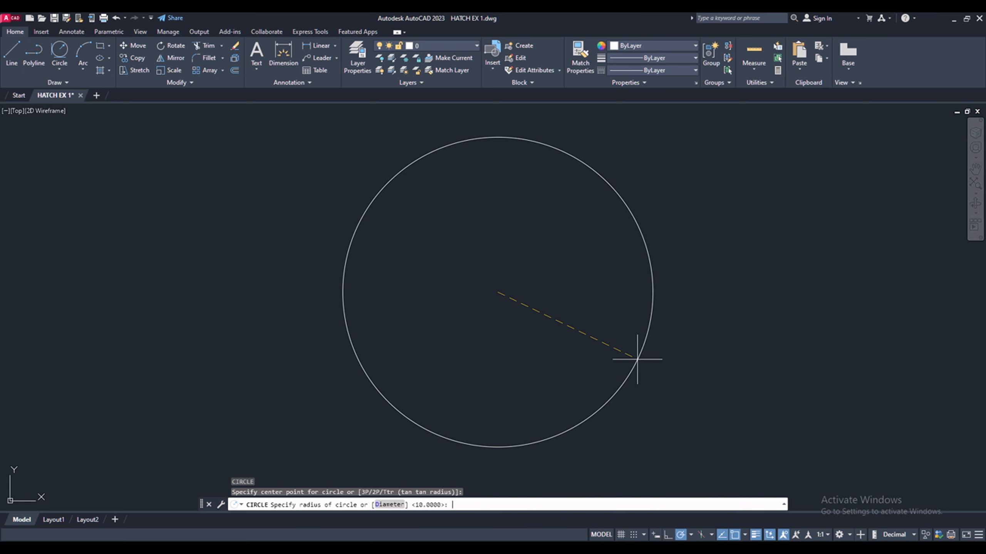
pyautogui.press('Return')
# Step: Draw a circle of diameter 26 concentric with the radius 45 circle
pyautogui.scroll(4, 497, 302)
pyautogui.click(67, 72)
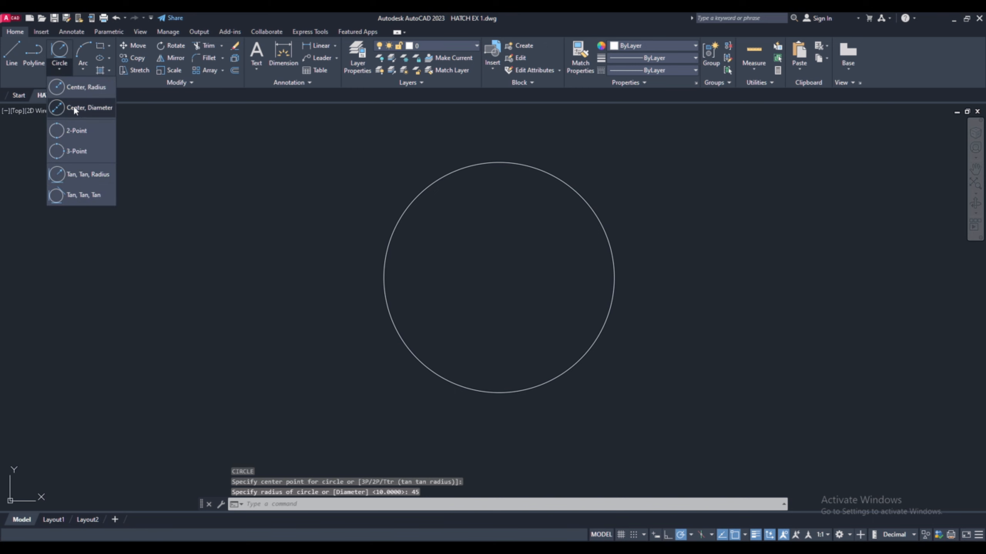
pyautogui.click(77, 107)
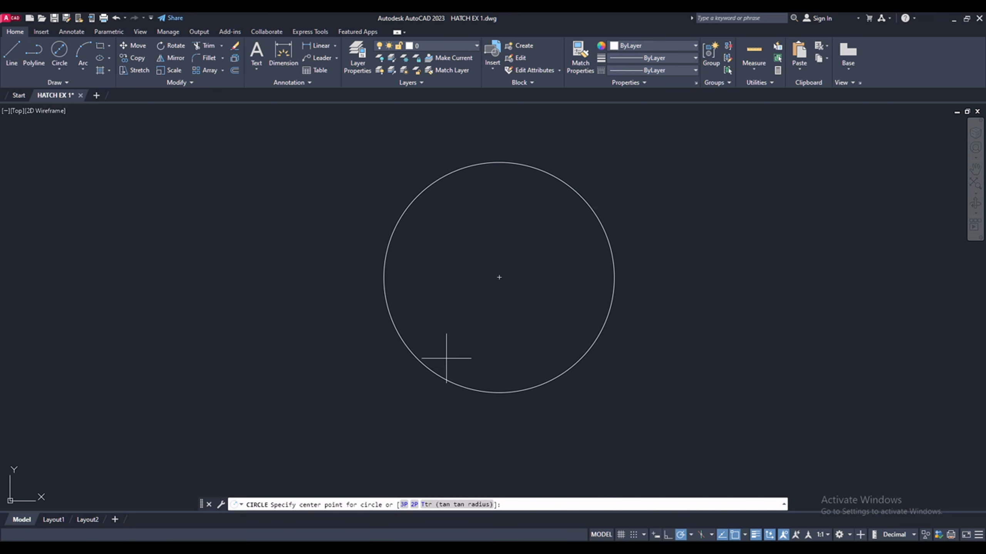
pyautogui.click(499, 277)
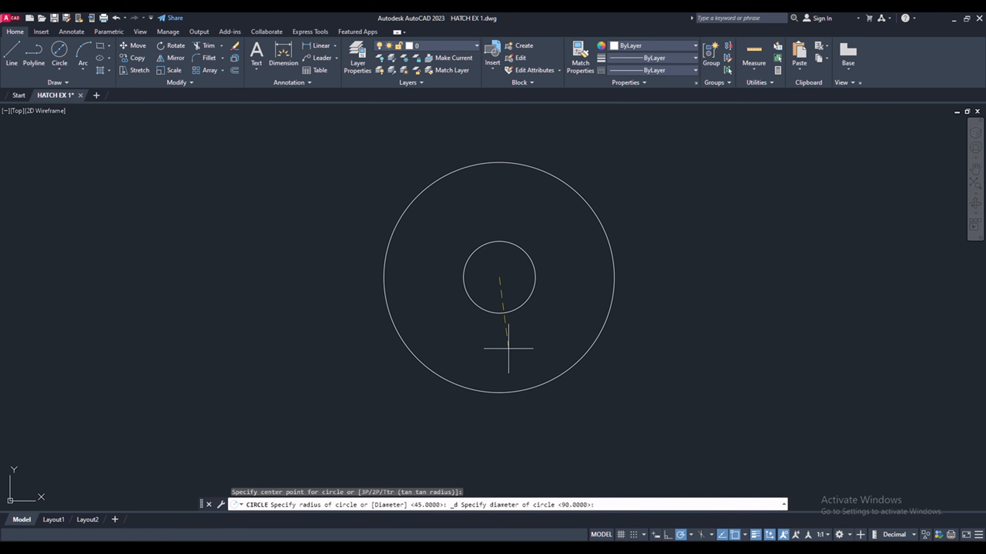
pyautogui.press('Return')
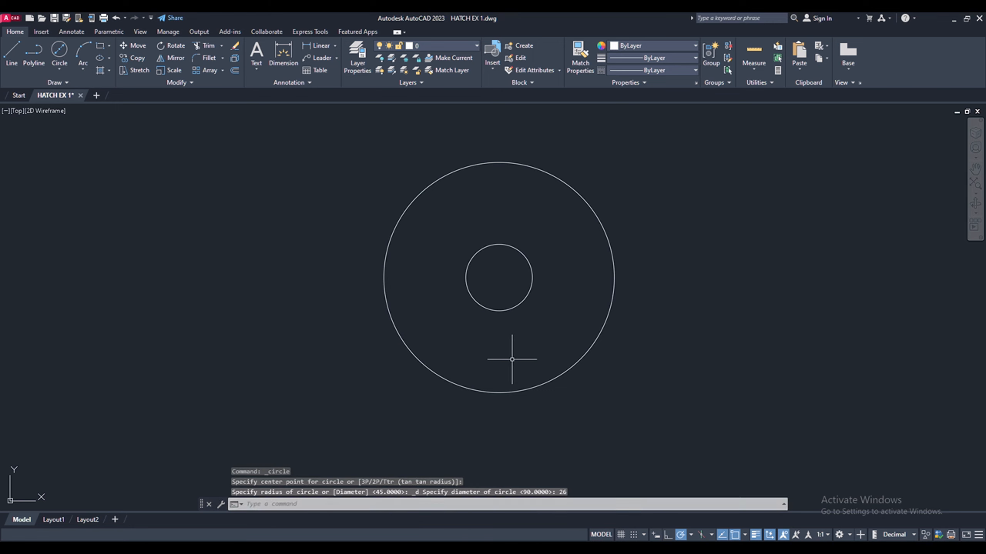
# Step: Consult the lower radius dimension in EX 9.pdf in Edge, and draw a concentric circle of radius 80 in AutoCAD
pyautogui.click(531, 551)
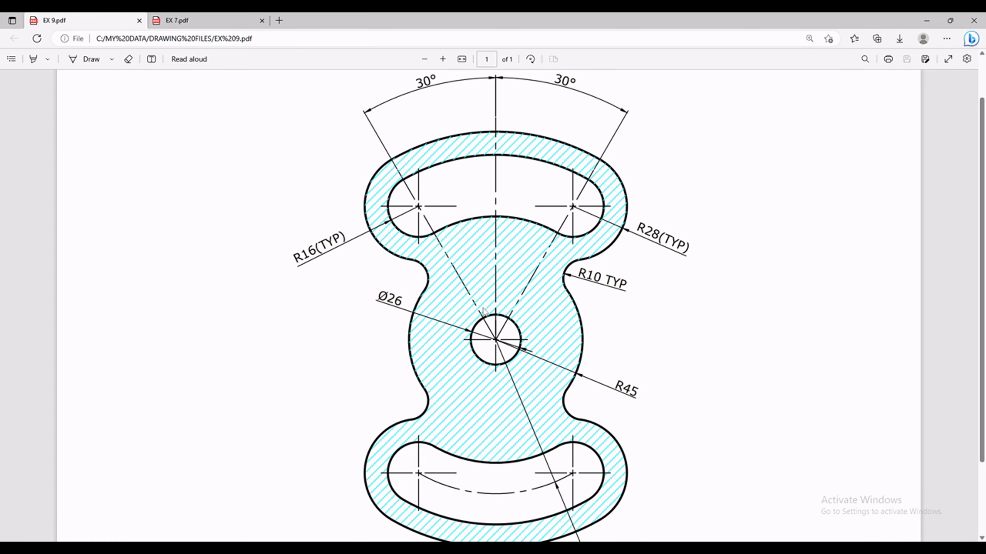
pyautogui.scroll(-3, 984, 264)
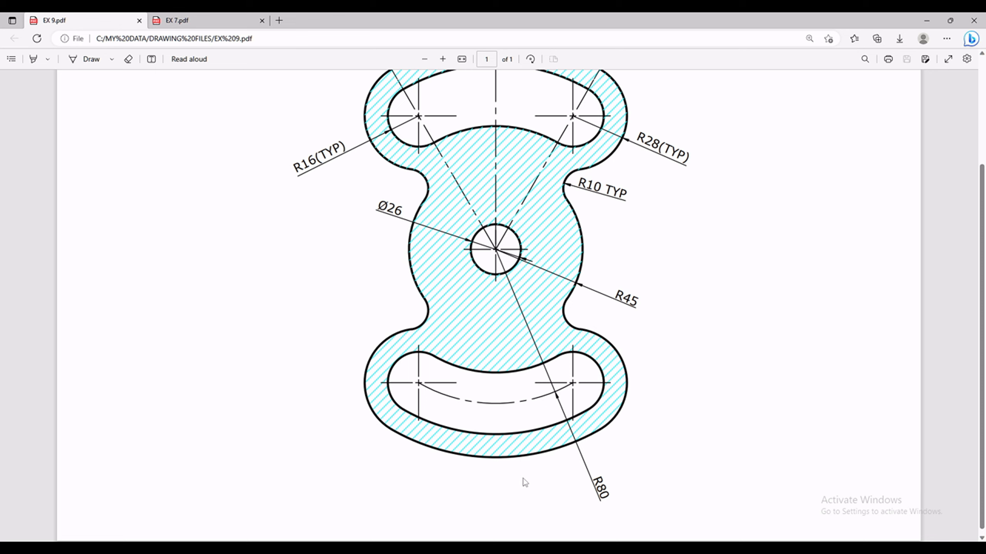
pyautogui.hotkey('alt', 'Tab')
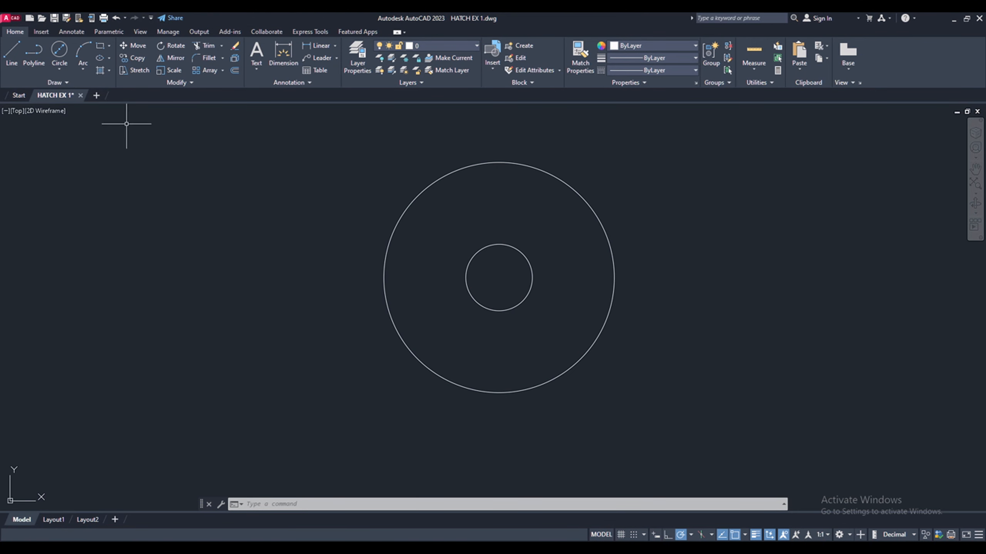
pyautogui.click(57, 71)
pyautogui.click(63, 87)
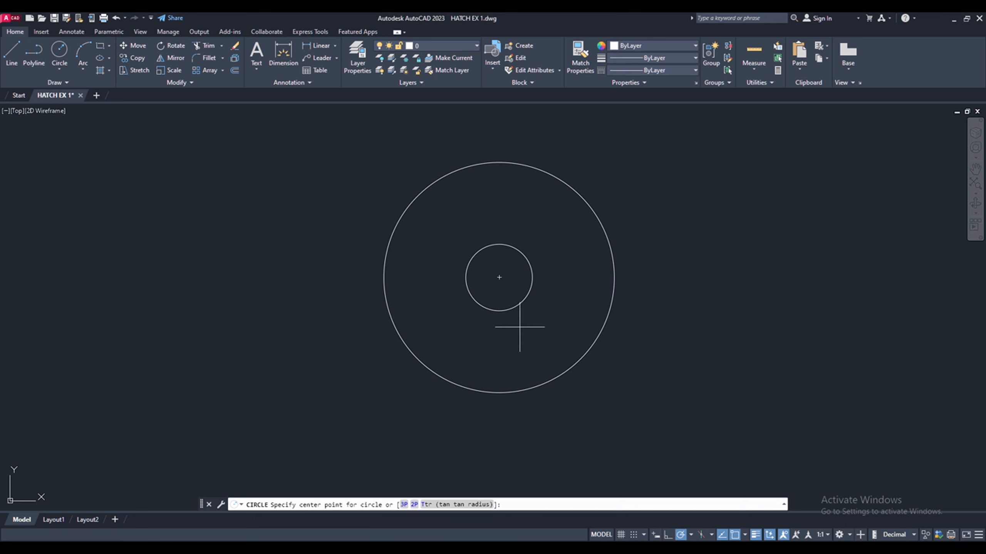
pyautogui.click(499, 277)
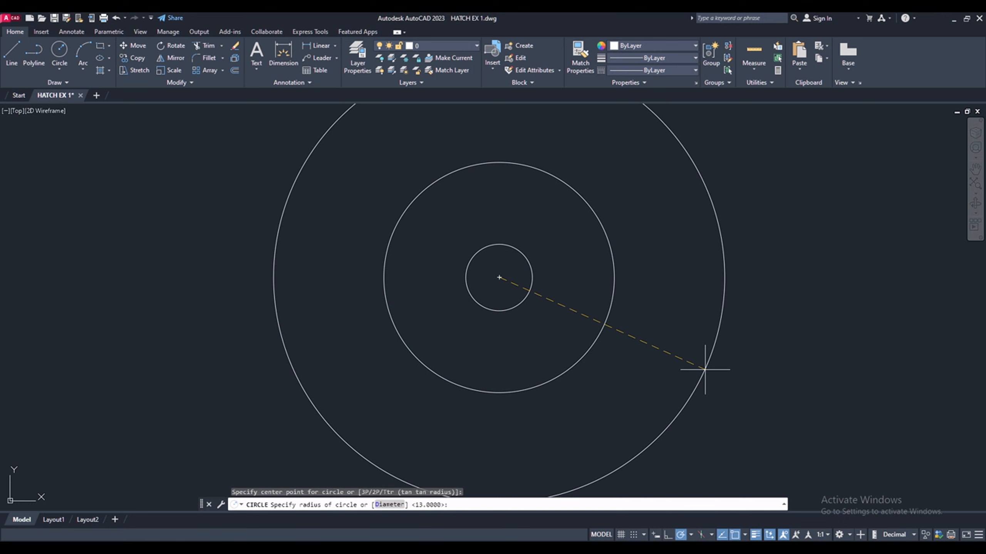
pyautogui.press('Return')
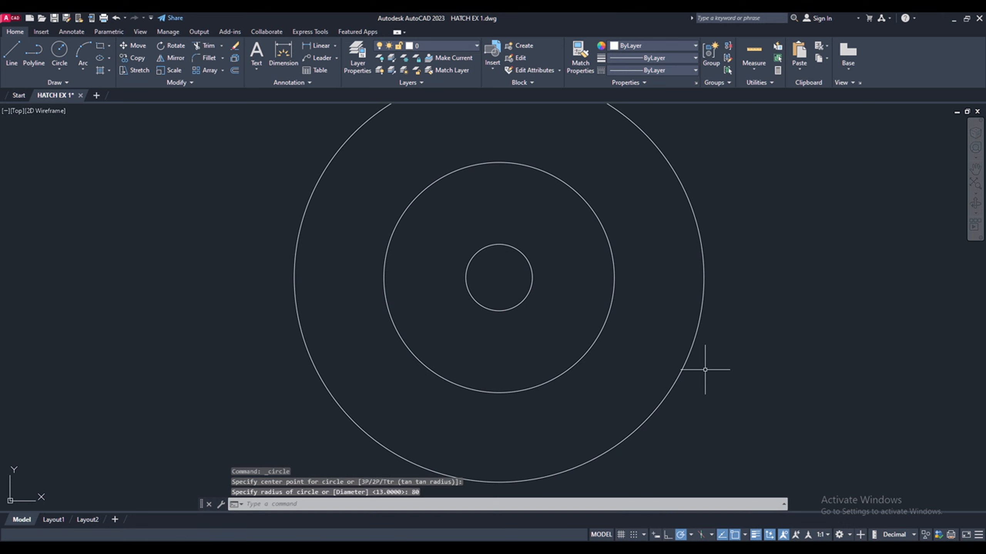
pyautogui.scroll(-2, 586, 368)
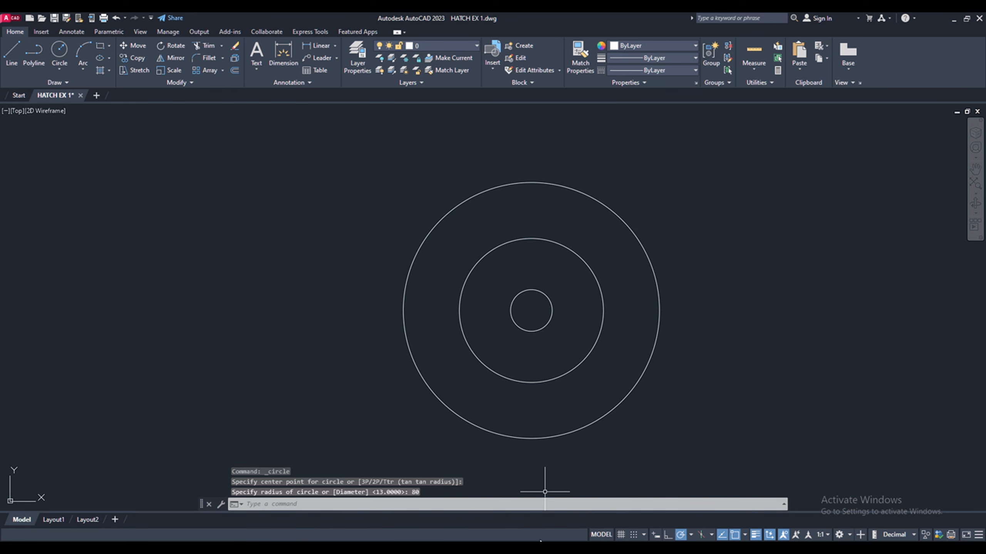
# Step: Consult the angles in EX 9.pdf, and in AutoCAD draw a line from the circles' centre, 30° left of vertical, past the radius 80 circle
pyautogui.hotkey('alt', 'Tab')
pyautogui.scroll(3, 484, 267)
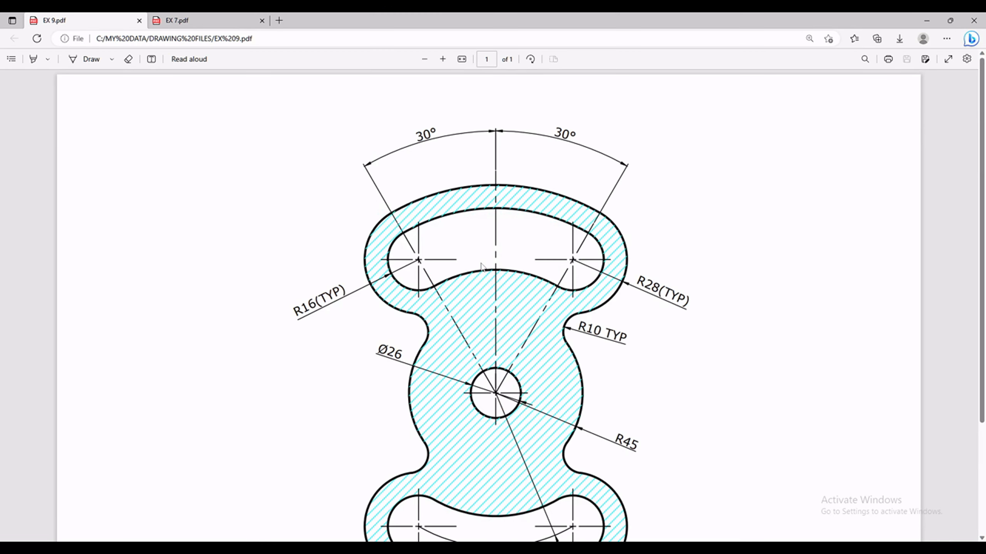
pyautogui.moveTo(984, 225); pyautogui.dragTo(985, 251)
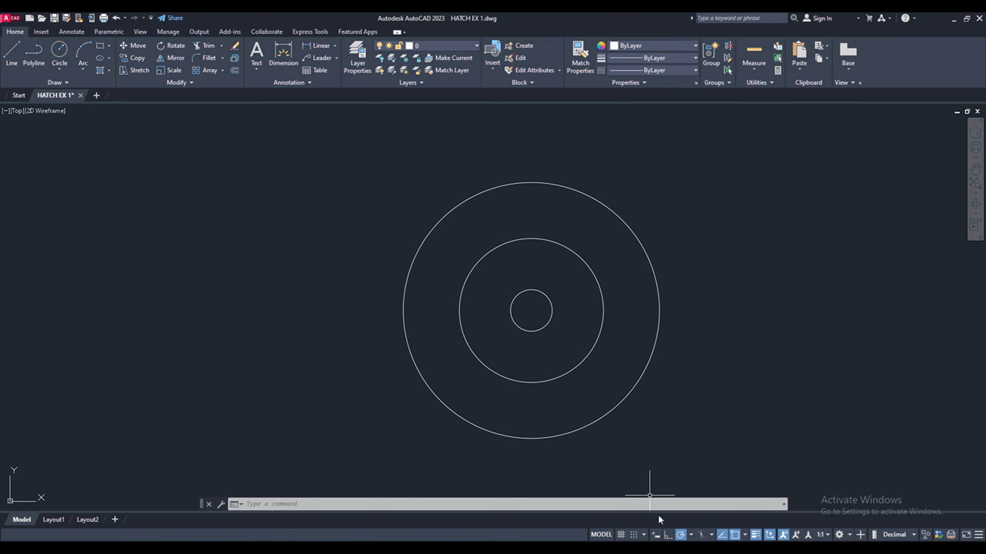
pyautogui.rightClick(682, 536)
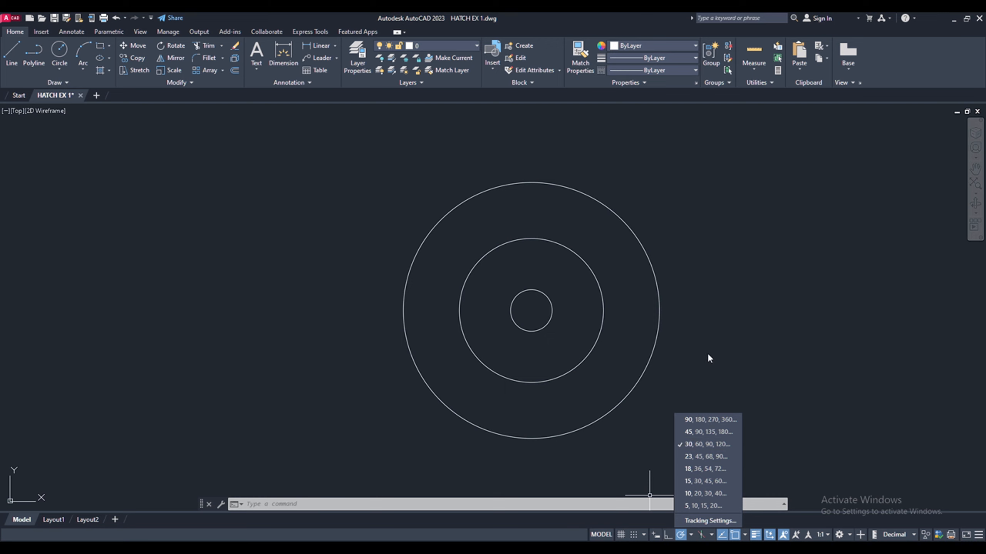
pyautogui.click(303, 506)
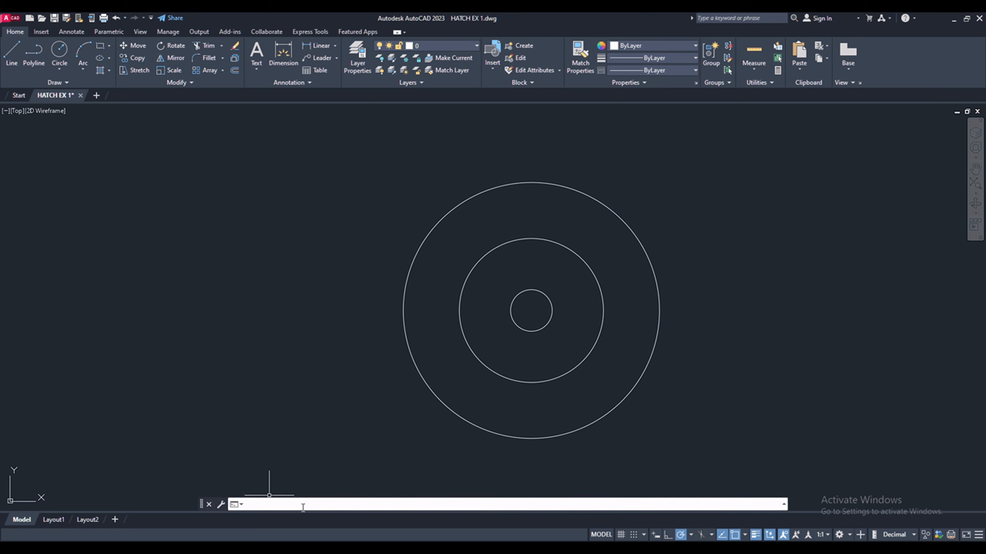
pyautogui.write('l')
pyautogui.press('Return')
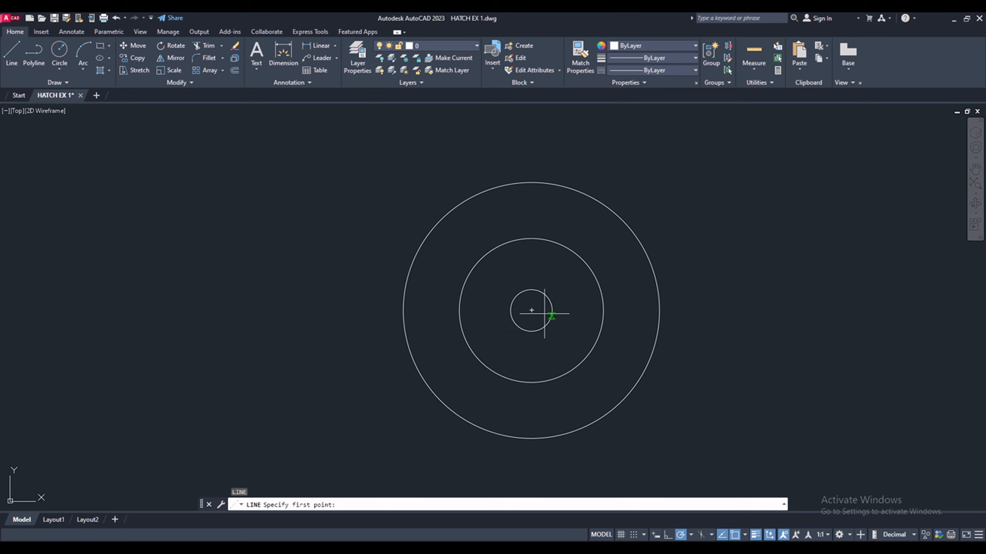
pyautogui.click(531, 310)
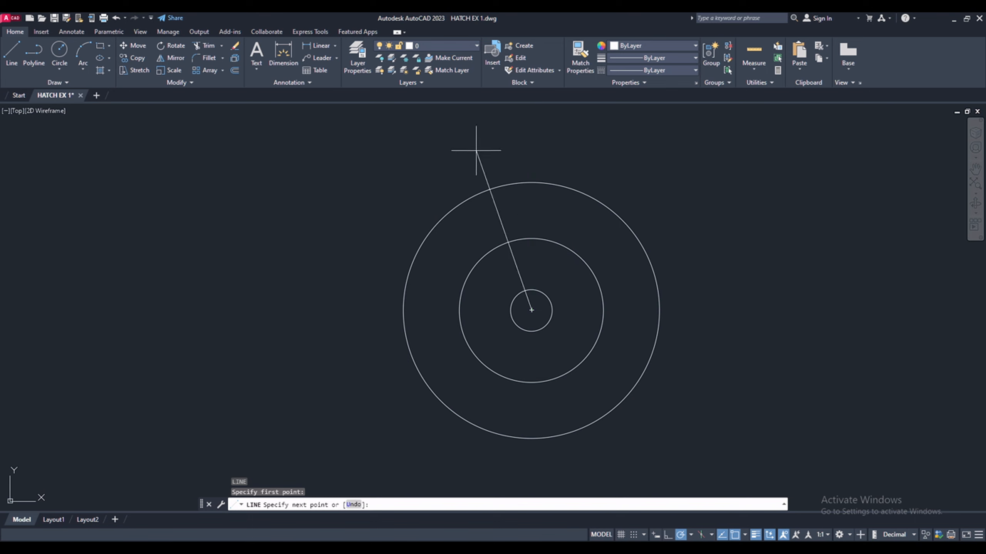
pyautogui.click(440, 154)
pyautogui.press('Escape')
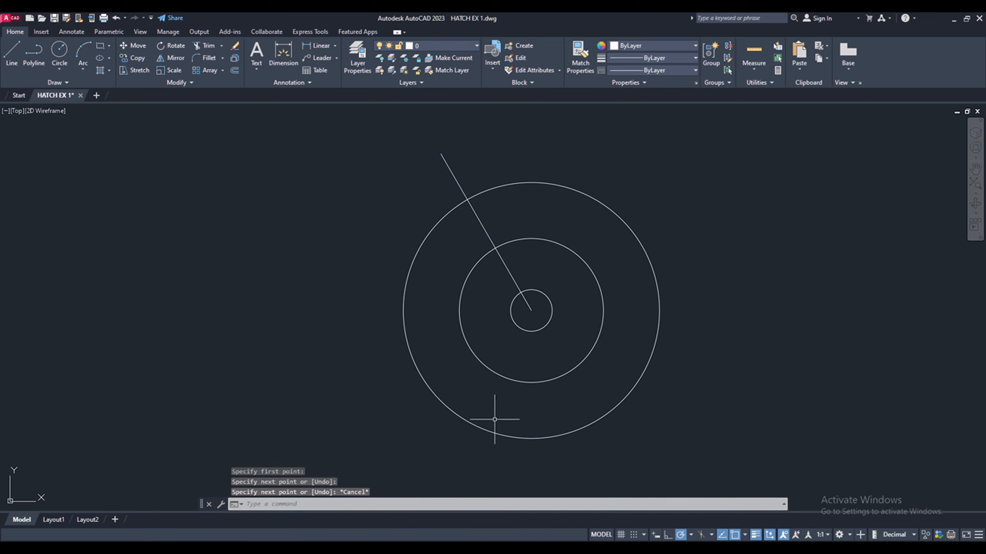
# Step: Draw a circle of radius 28 centred where the angled line crosses the radius 80 circle
pyautogui.hotkey('alt', 'Tab')
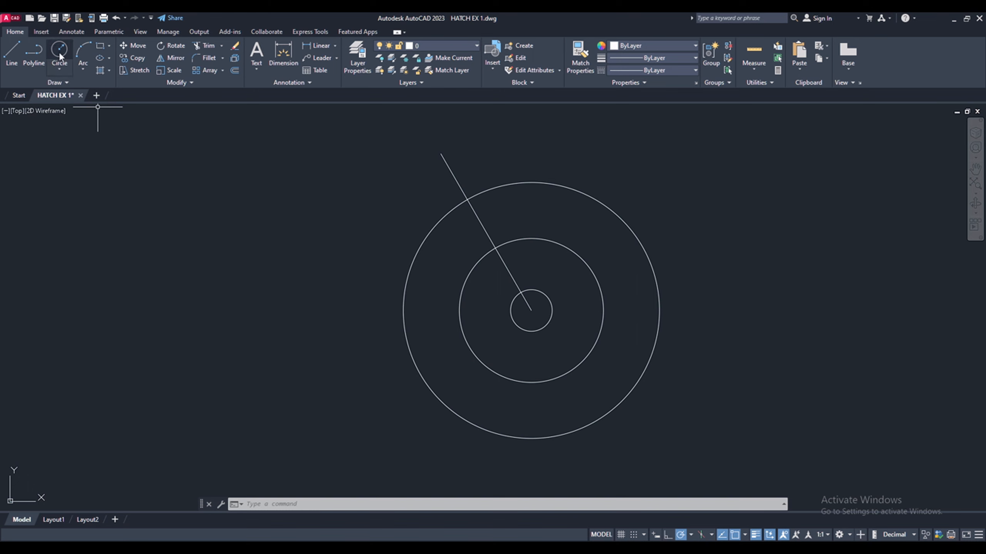
pyautogui.click(59, 53)
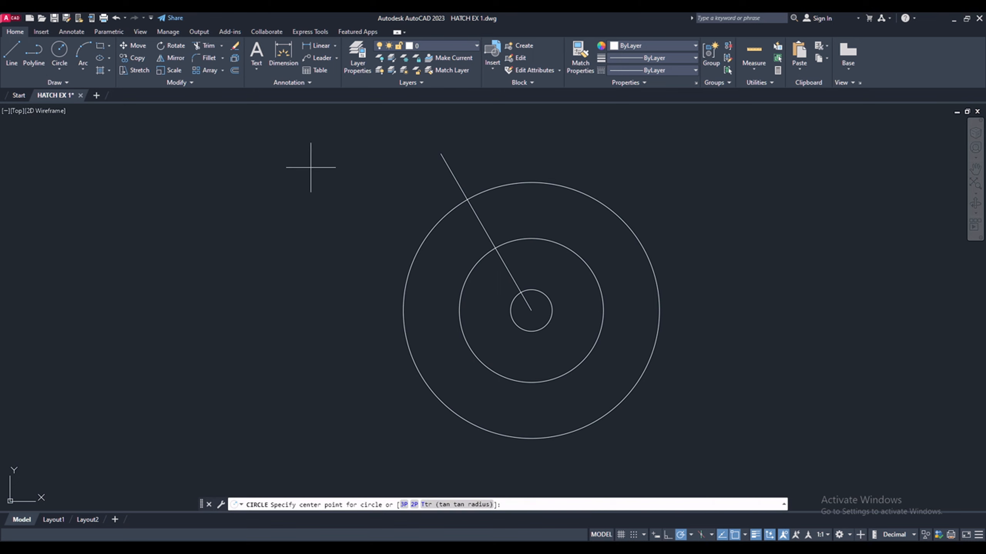
pyautogui.click(467, 200)
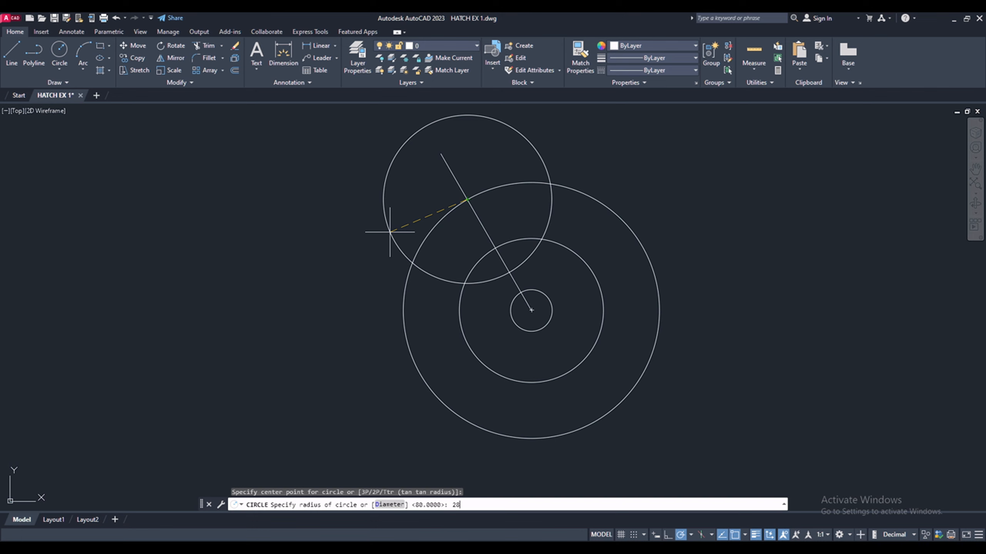
pyautogui.press('Return')
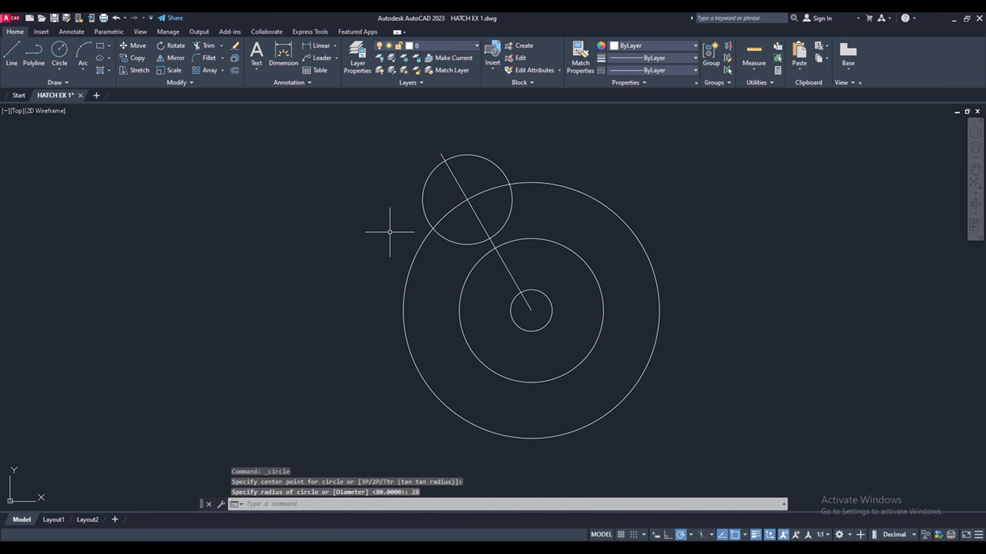
# Step: Draw a circle of radius 16 concentric with the radius 28 circle, and switch to EX 9.pdf in Edge
pyautogui.click(59, 52)
pyautogui.click(465, 201)
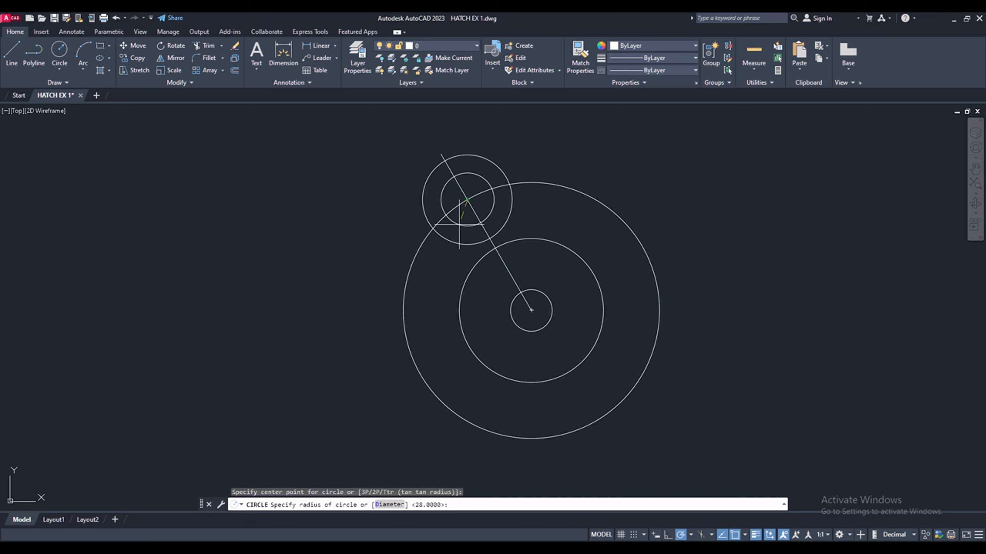
pyautogui.write('16')
pyautogui.press('Return')
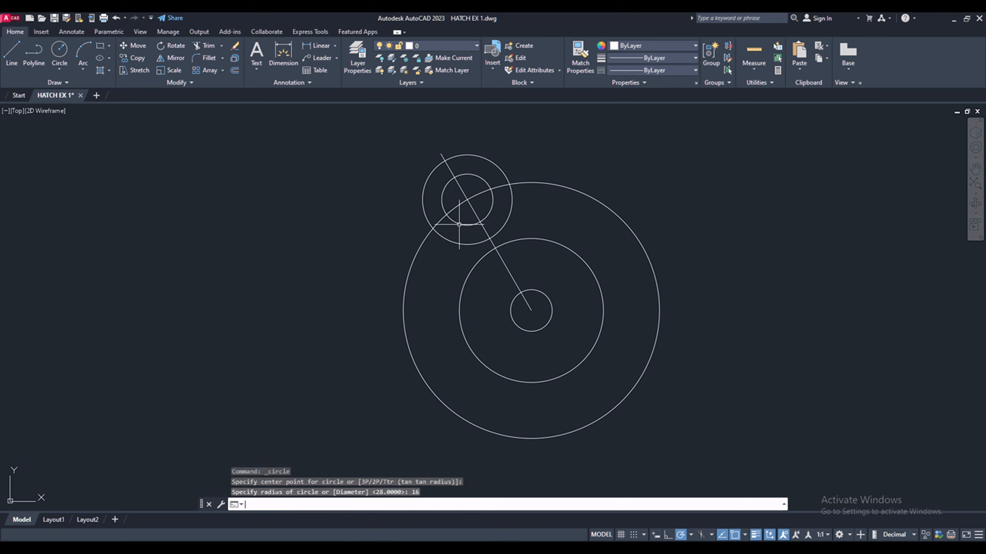
pyautogui.hotkey('alt', 'Tab')
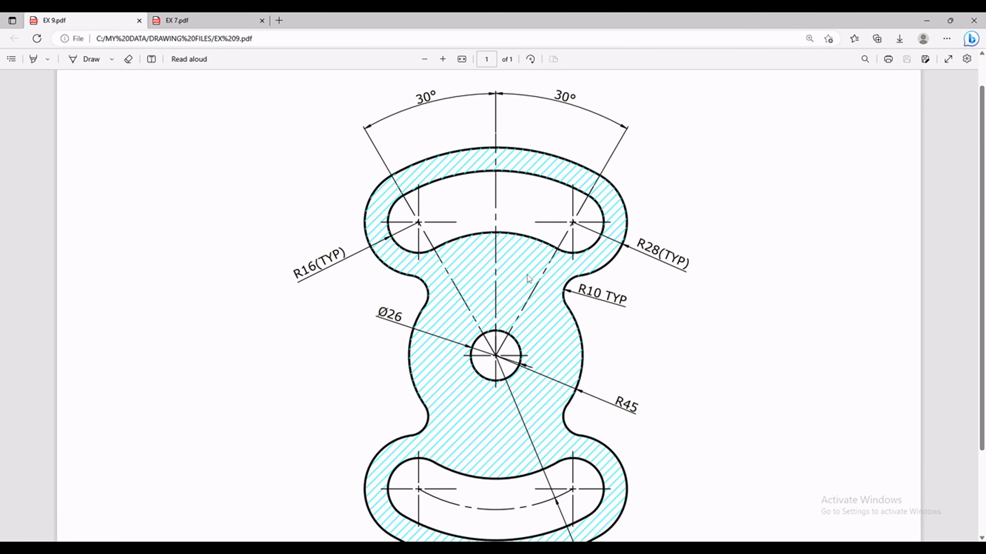
# Step: Switch to AutoCAD and mirror the radius 28 and radius 16 circles about the vertical centreline of the large circles, keeping the originals
pyautogui.hotkey('alt', 'Tab')
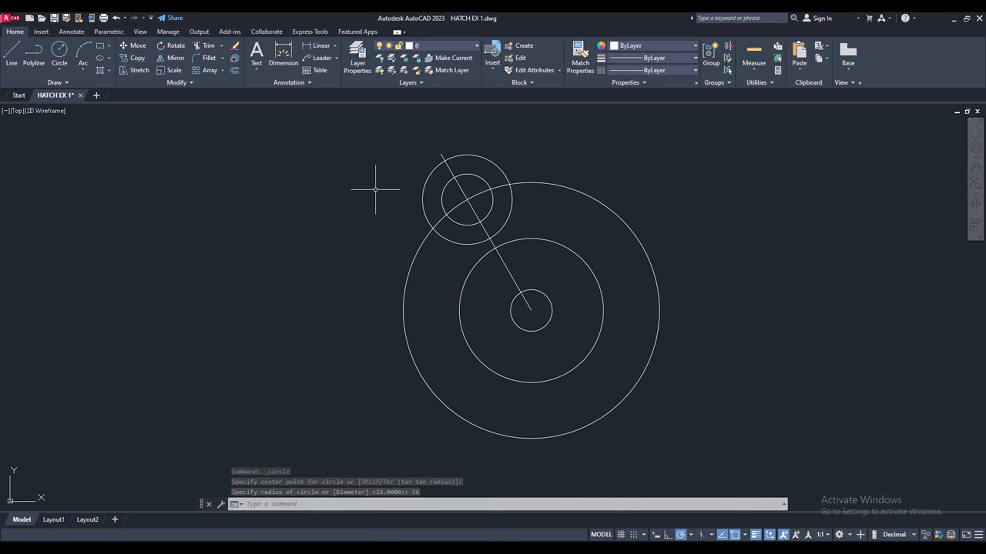
pyautogui.write('MI')
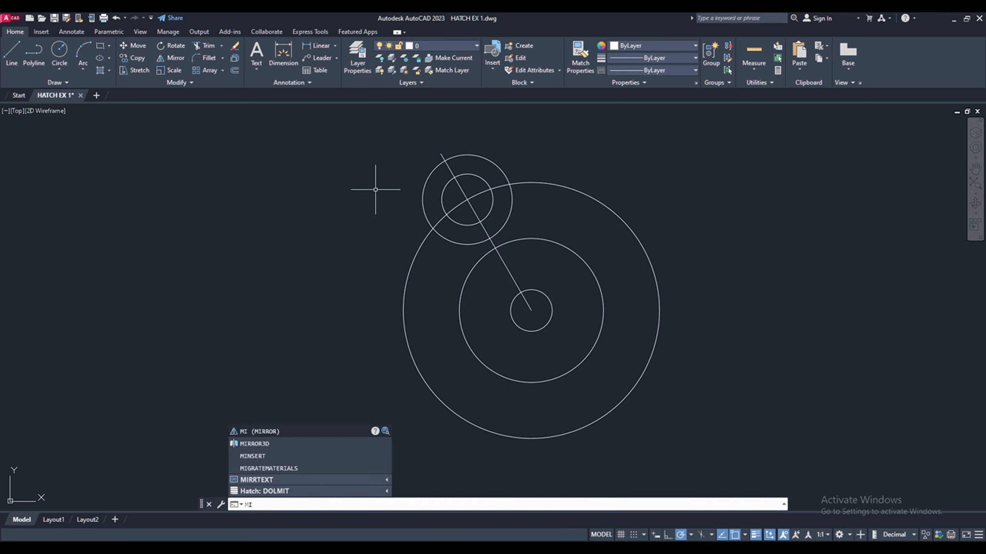
pyautogui.press('Return')
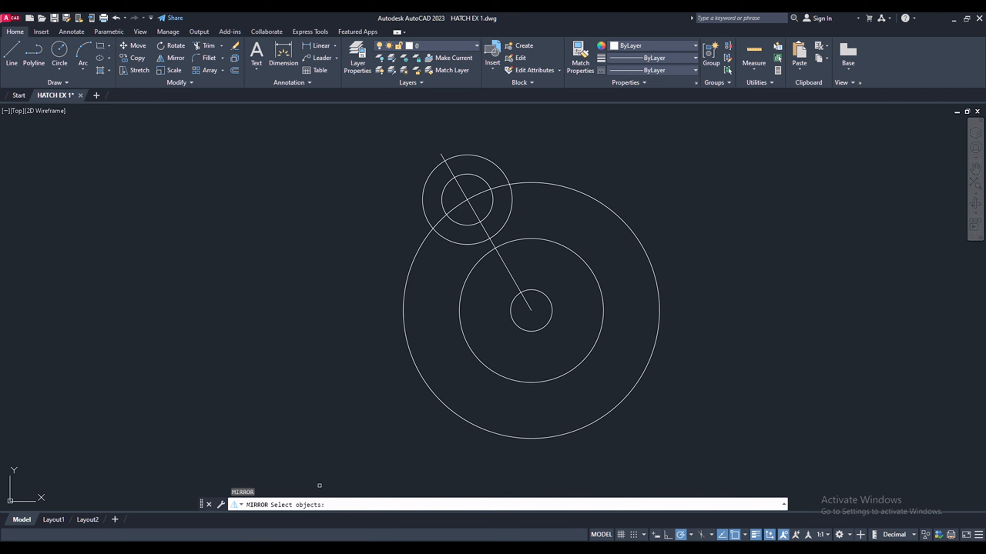
pyautogui.click(443, 191)
pyautogui.click(391, 189)
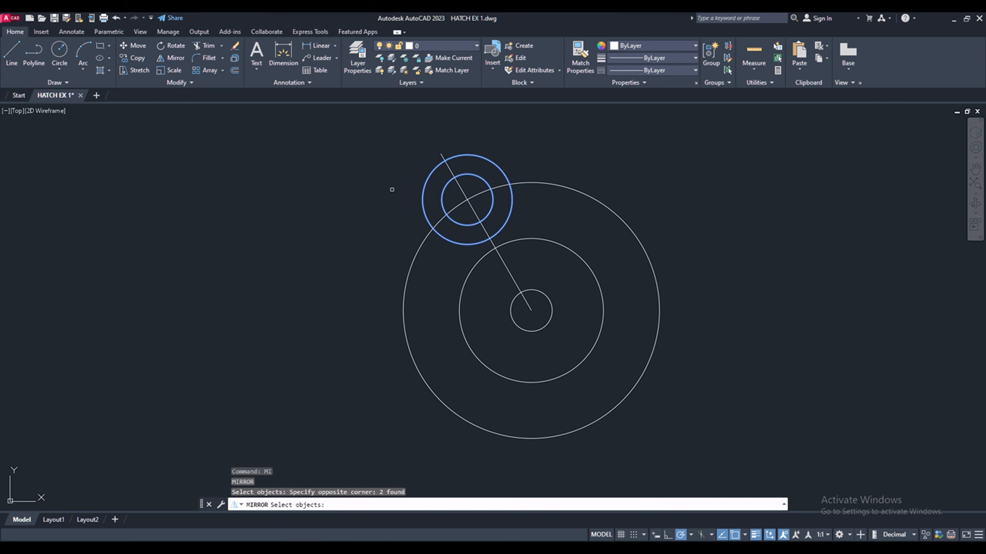
pyautogui.press('Return')
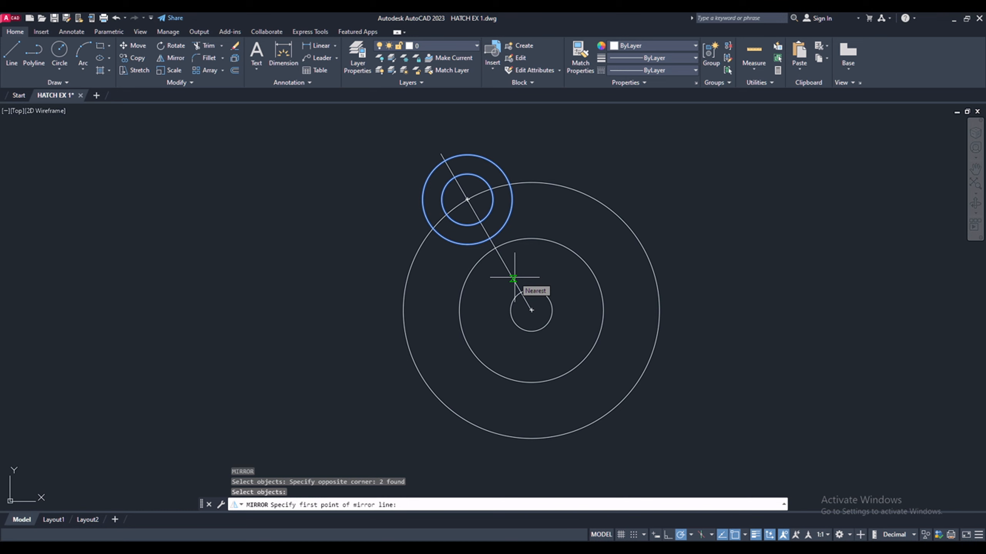
pyautogui.click(531, 182)
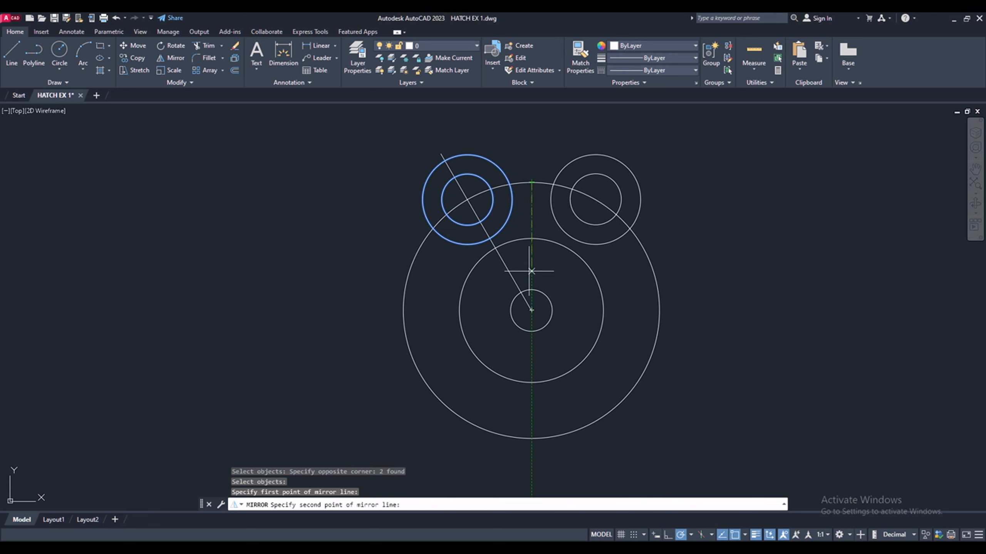
pyautogui.click(531, 310)
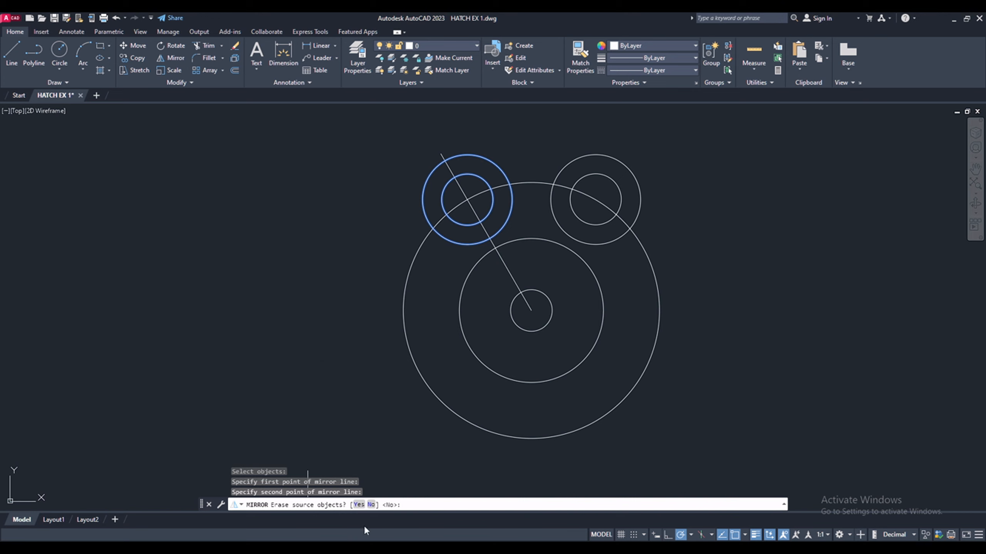
pyautogui.press('Return')
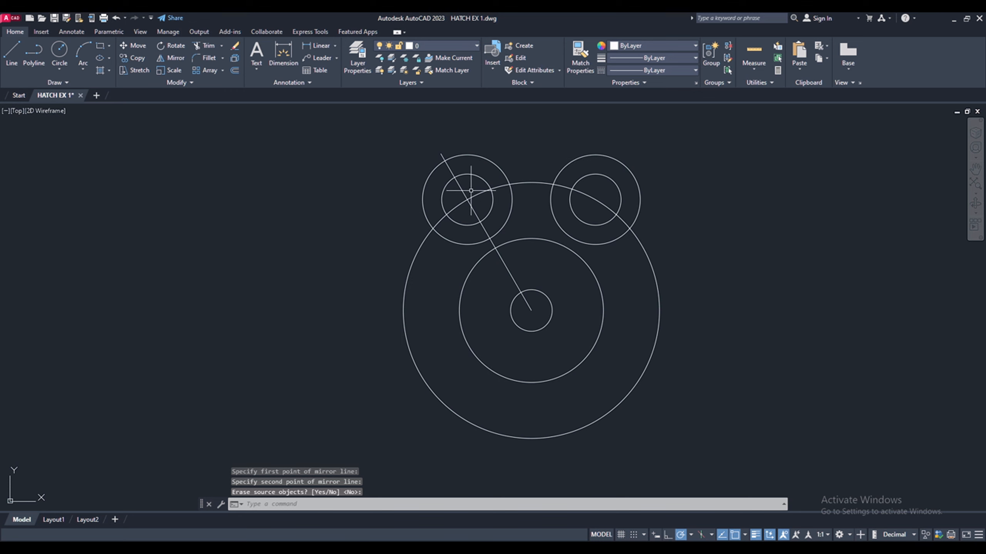
# Step: Consult EX 9.pdf, and in AutoCAD draw a radius 108 circle from the common centre to the angled line's outer crossing with the radius 28 circle
pyautogui.hotkey('alt', 'Tab')
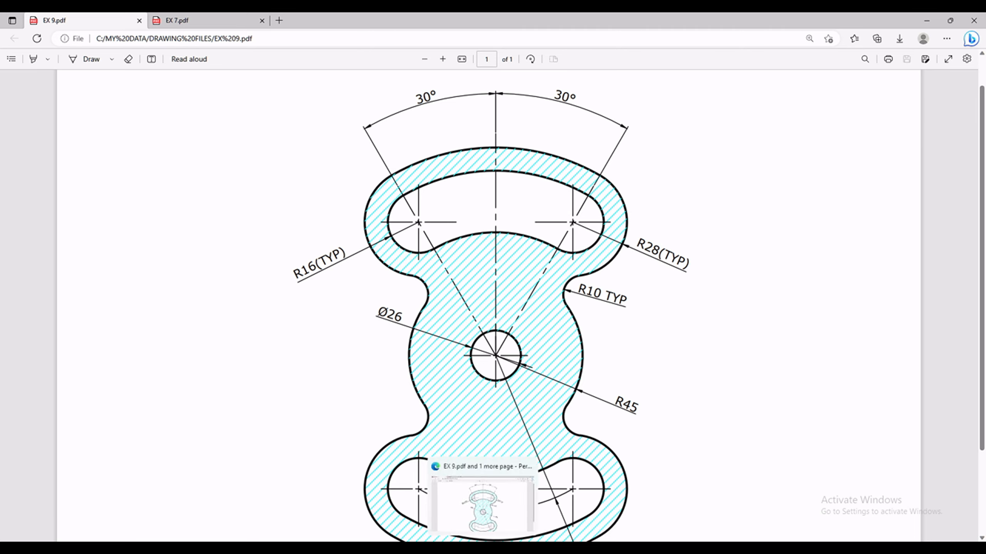
pyautogui.click(483, 549)
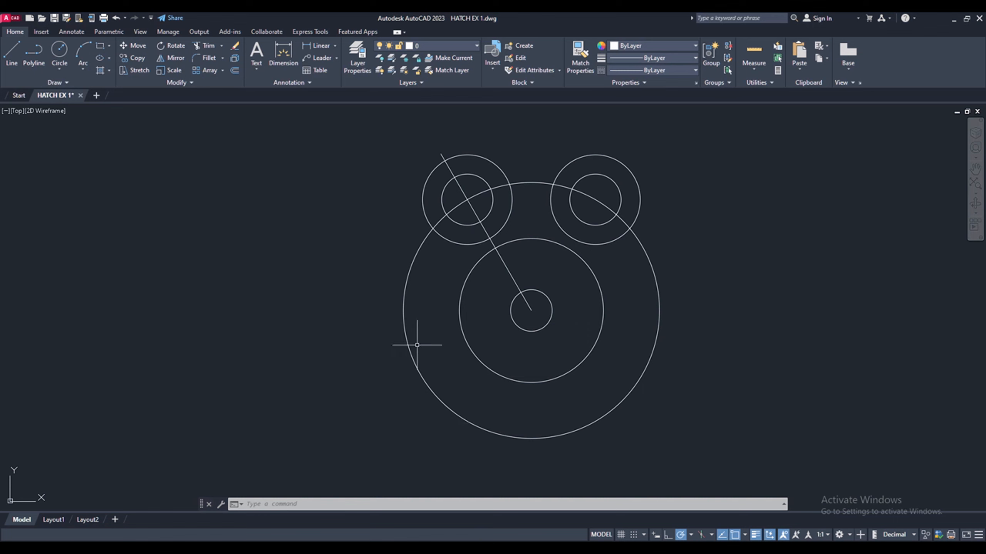
pyautogui.click(58, 50)
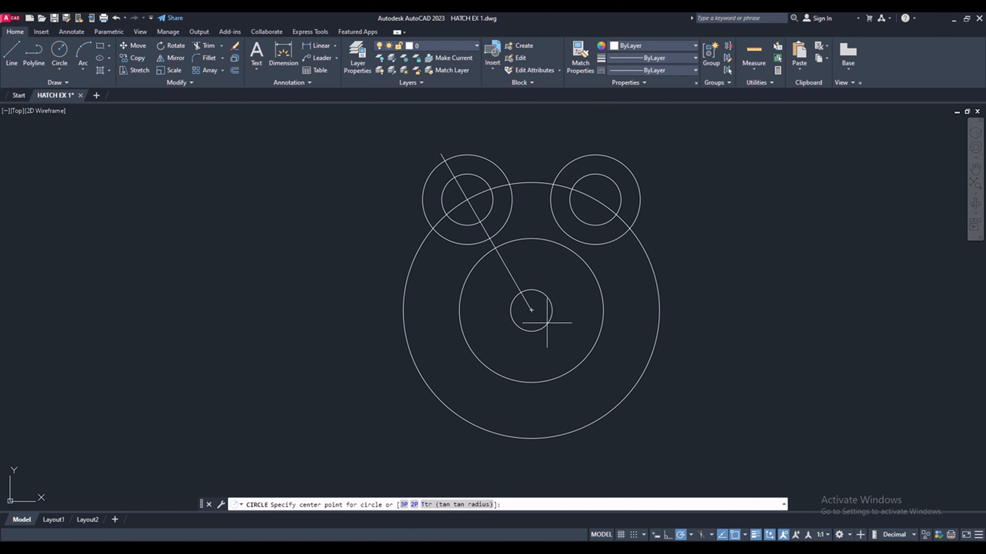
pyautogui.click(531, 310)
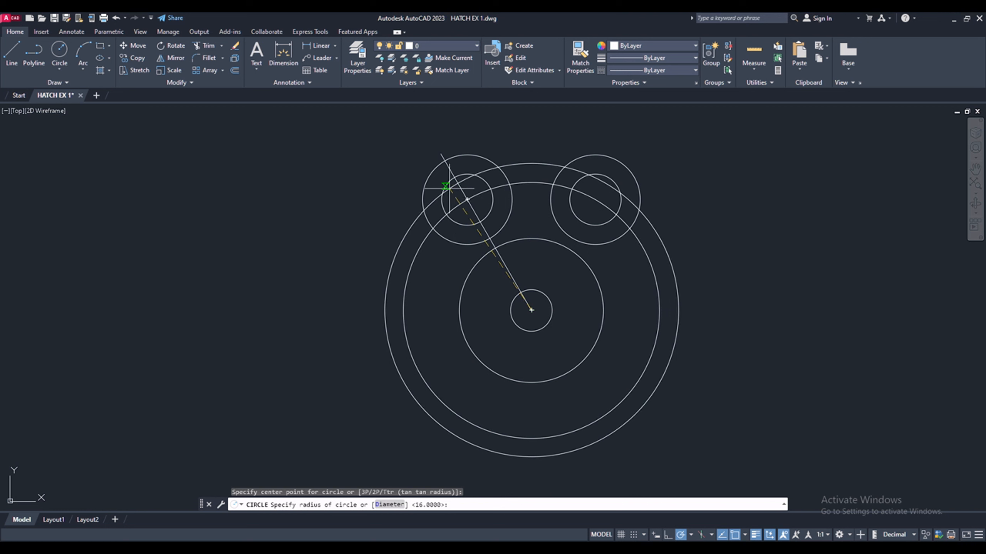
pyautogui.click(444, 160)
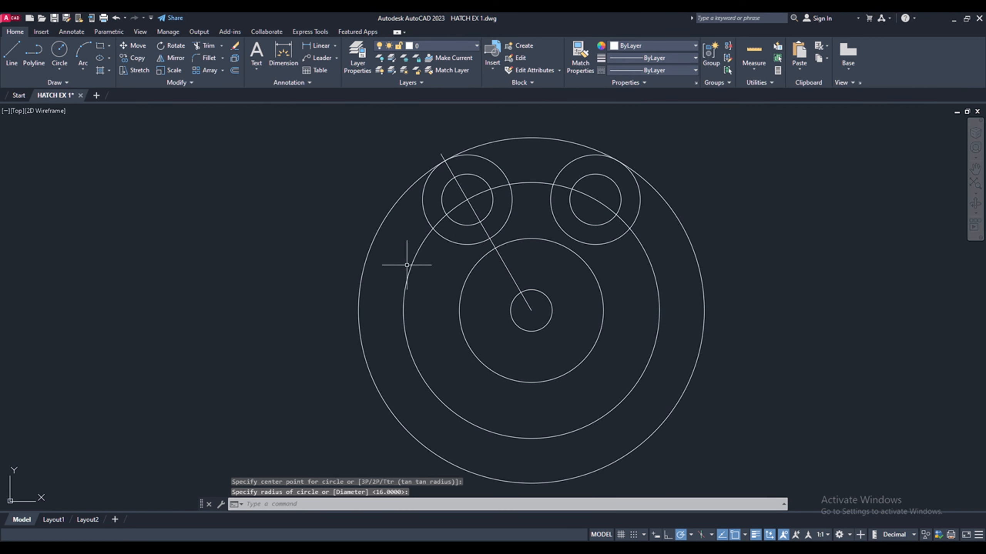
# Step: Draw two more concentric circles, radius 96 and 64, through the angled line's outer and inner crossings with the radius 16 circle
pyautogui.press('Return')
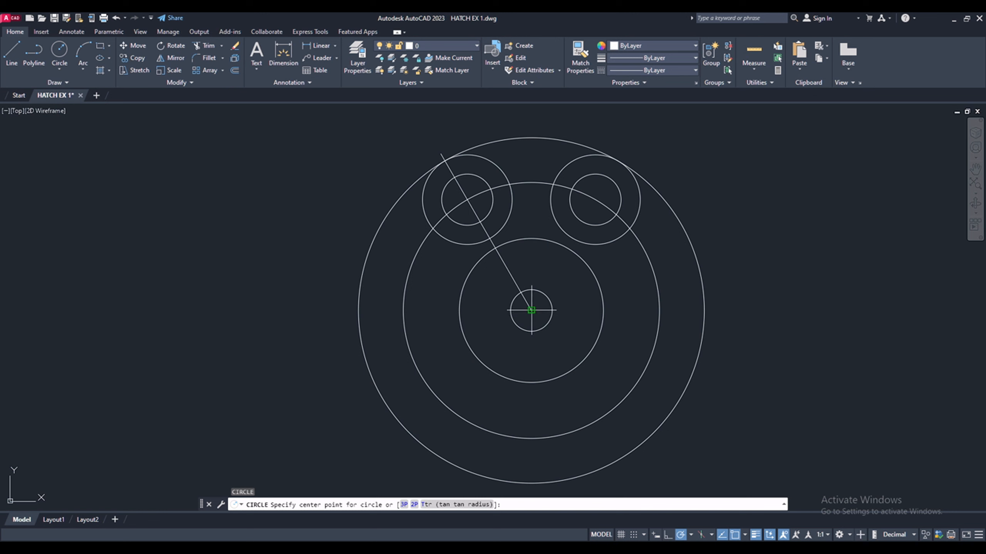
pyautogui.click(531, 310)
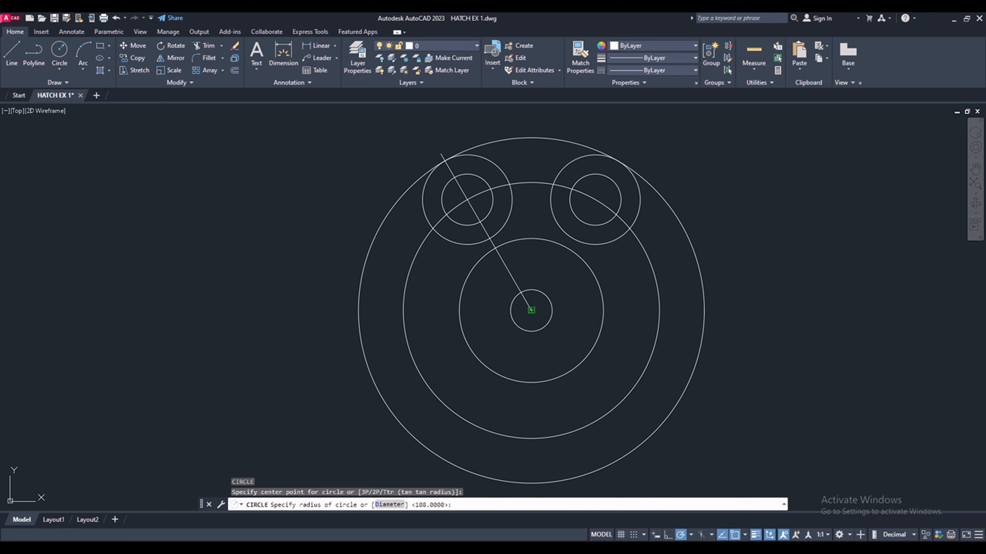
pyautogui.click(454, 177)
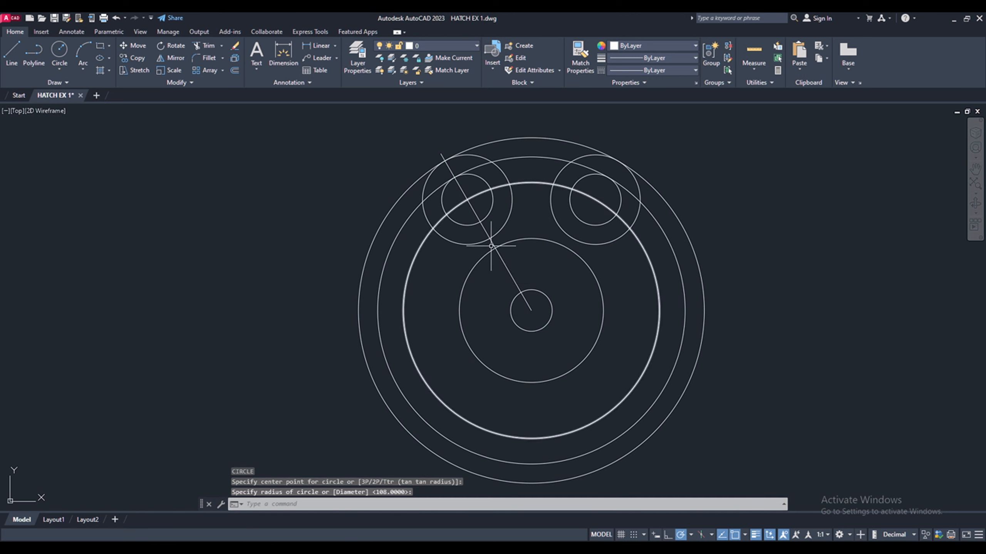
pyautogui.press('Return')
pyautogui.click(531, 310)
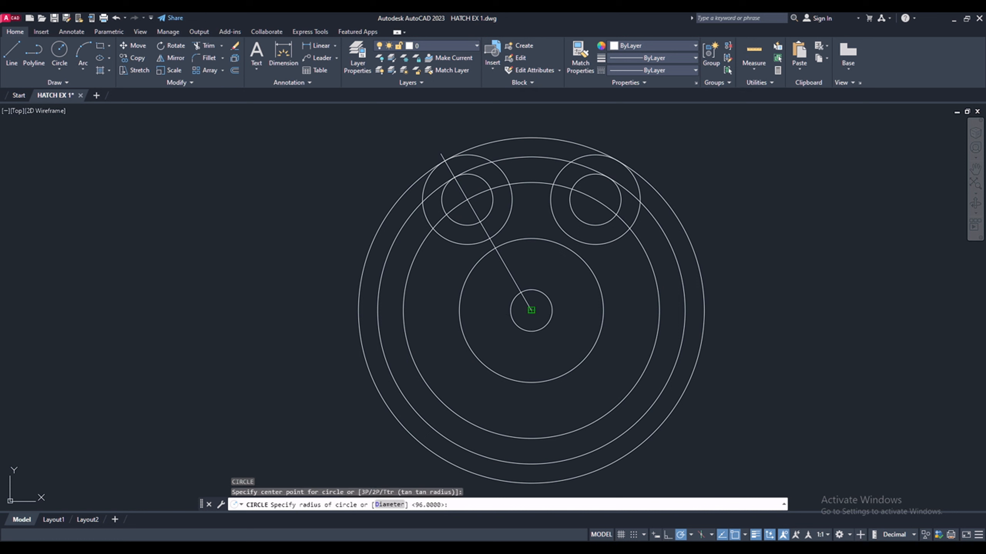
pyautogui.click(480, 222)
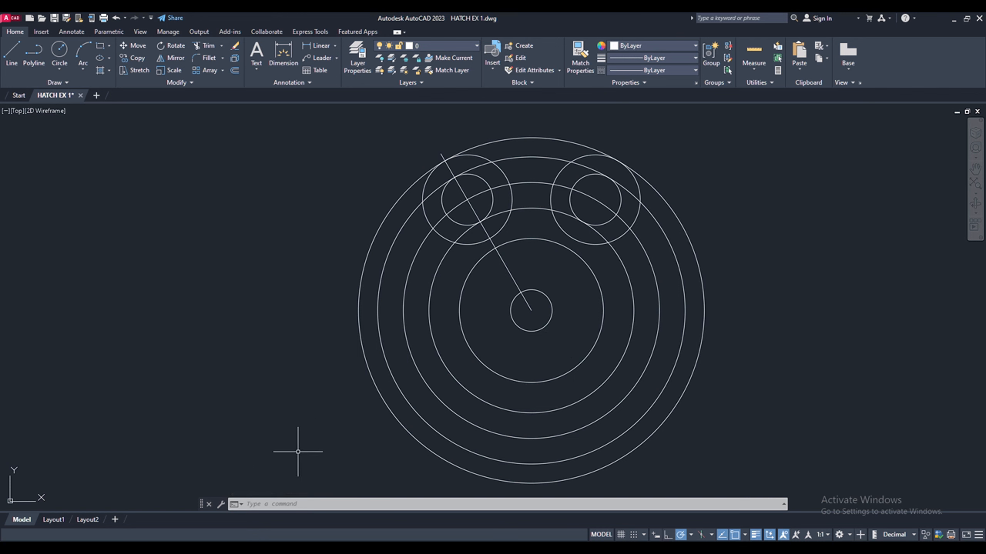
# Step: Trim away the lower portions of the radius 108, 96, 80 and 64 circles beyond the two radius 28 circles
pyautogui.click(296, 505)
pyautogui.write('TR')
pyautogui.press('Return')
pyautogui.moveTo(336, 268)
pyautogui.mouseDown()
pyautogui.moveTo(352, 253)
pyautogui.moveTo(434, 283)
pyautogui.mouseUp()
# Step: Trim the upper and facing inner portions of both radius 28 circles down to the radius 64 arc
pyautogui.scroll(2, 484, 153)
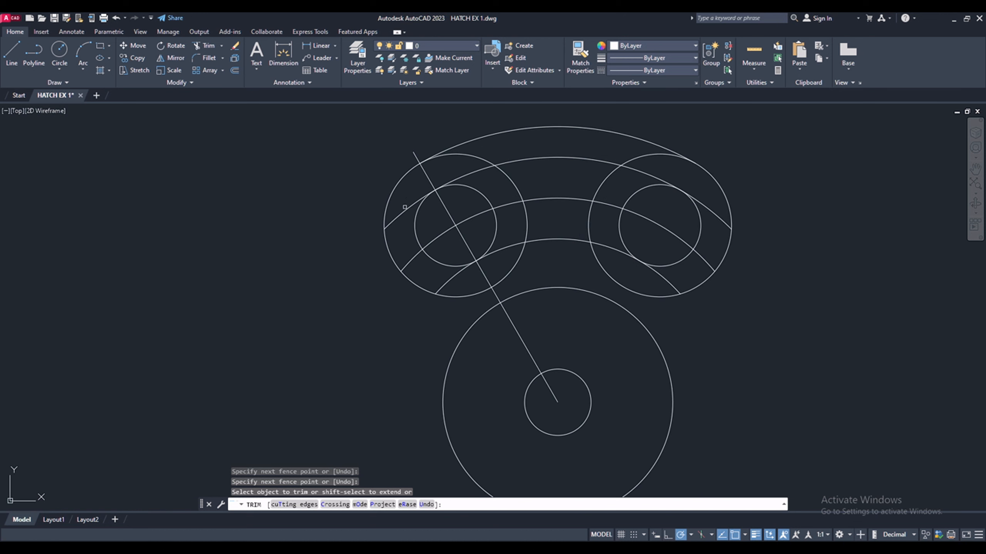
pyautogui.click(463, 155)
pyautogui.click(504, 172)
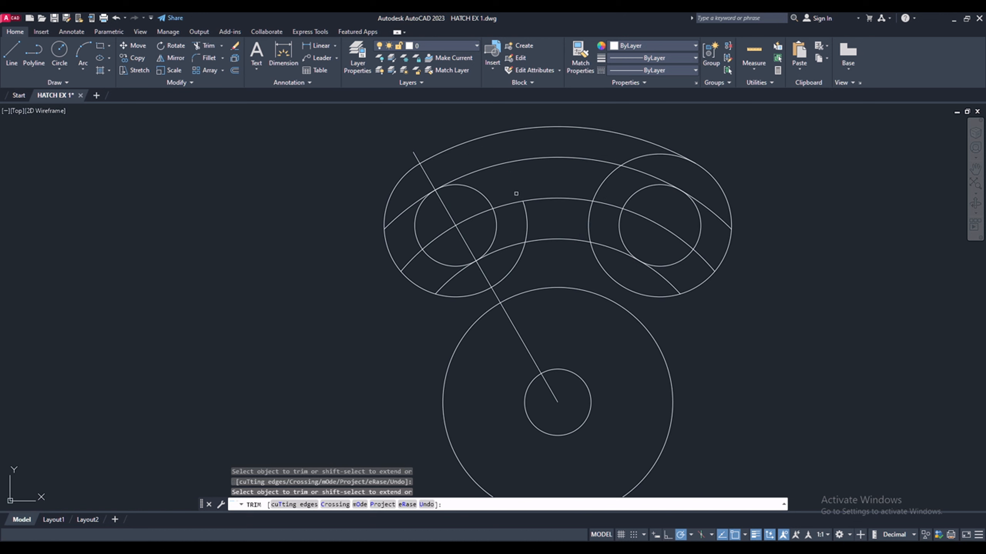
pyautogui.click(528, 228)
pyautogui.click(645, 155)
pyautogui.click(604, 186)
pyautogui.click(588, 225)
# Step: Trim the arc ends outside the slot, the radius 16 circles' inner portions, and the radius 80 arc's left end up to the angled line
pyautogui.click(409, 215)
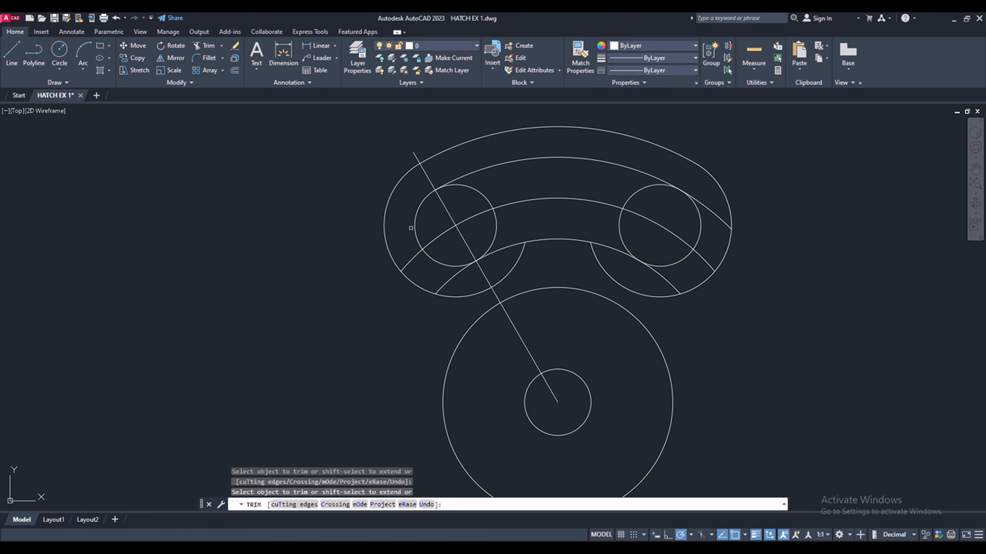
pyautogui.click(449, 284)
pyautogui.click(659, 281)
pyautogui.moveTo(716, 216)
pyautogui.mouseDown()
pyautogui.moveTo(622, 172)
pyautogui.moveTo(609, 227)
pyautogui.moveTo(479, 223)
pyautogui.moveTo(481, 189)
pyautogui.moveTo(461, 198)
pyautogui.mouseUp()
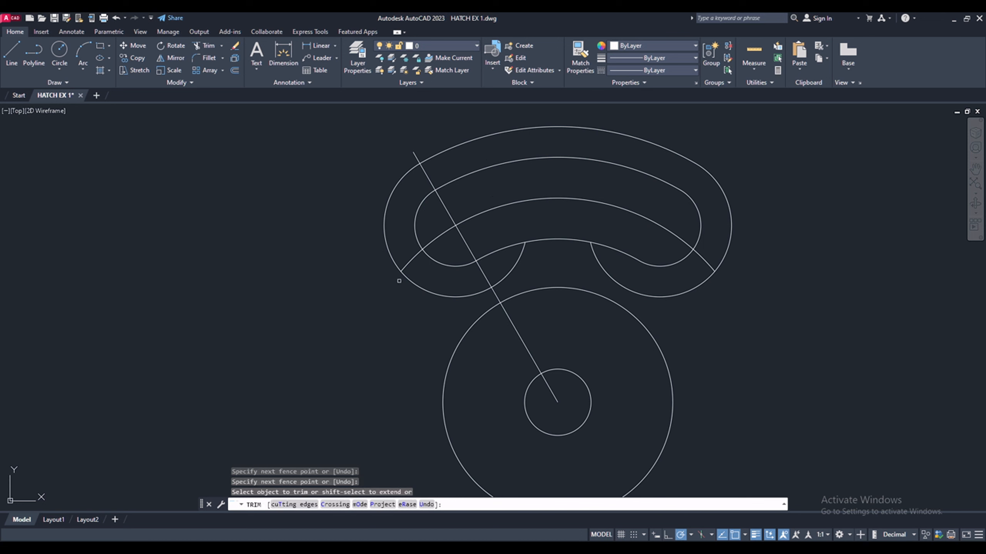
pyautogui.click(406, 265)
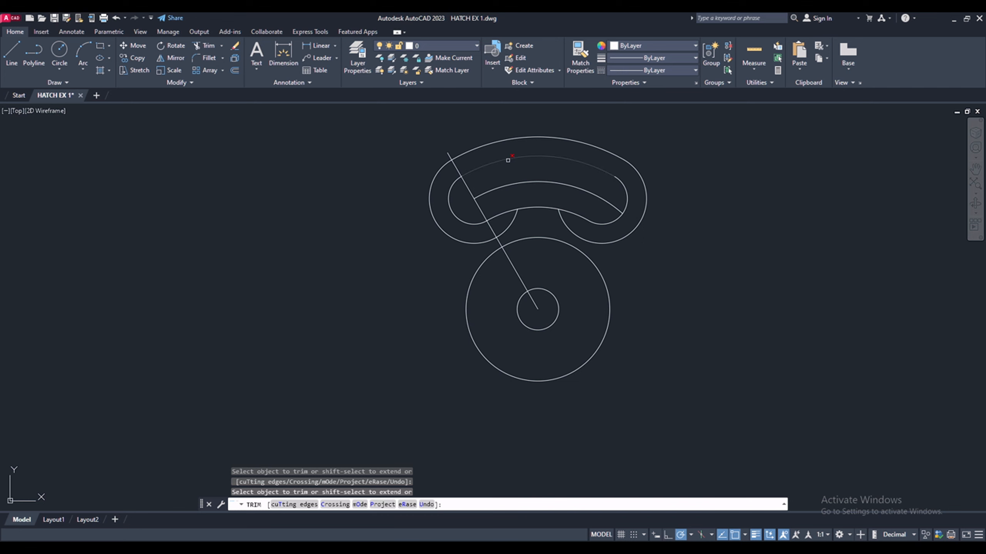
pyautogui.press('Escape')
pyautogui.moveTo(621, 201); pyautogui.dragTo(577, 183, button='middle')
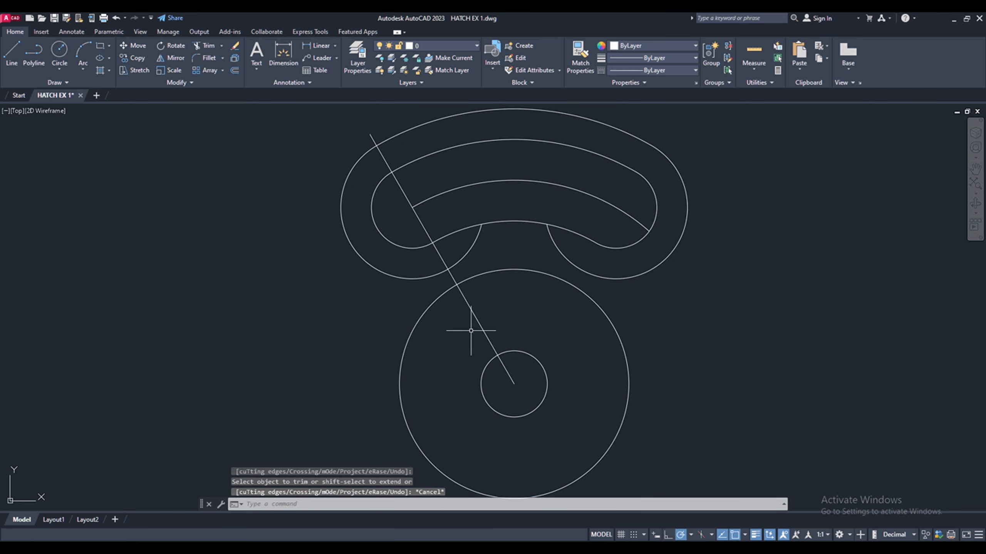
# Step: Consult the R10 dimension in EX 9.pdf, and in AutoCAD fillet the left radius 28 arc to the radius 45 circle with radius 10
pyautogui.hotkey('alt', 'Tab')
pyautogui.scroll(-2, 465, 253)
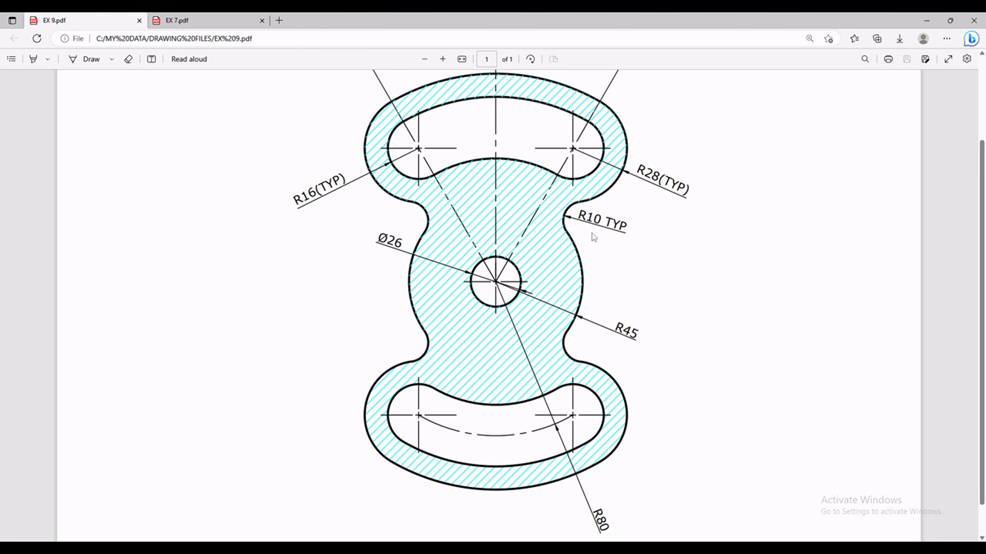
pyautogui.hotkey('alt', 'Tab')
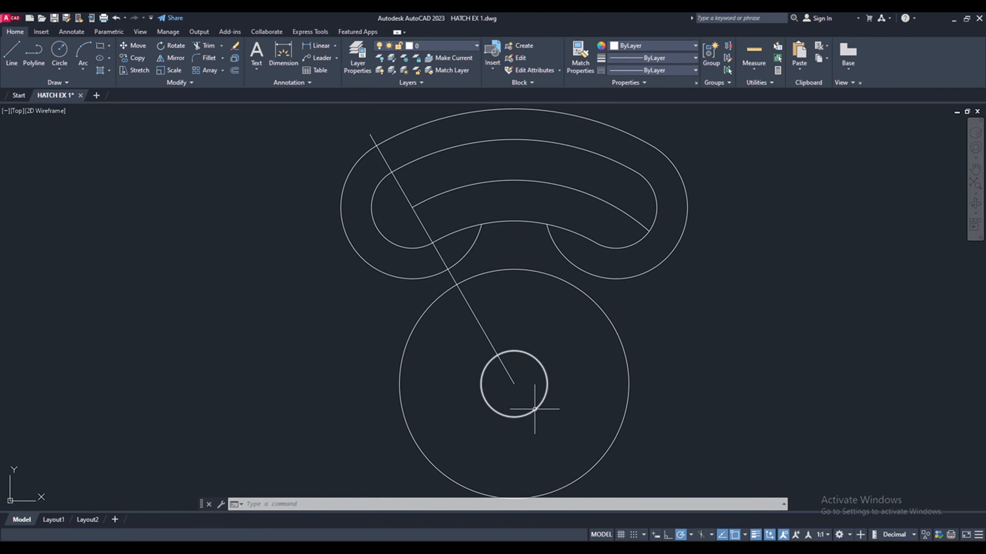
pyautogui.scroll(2, 399, 326)
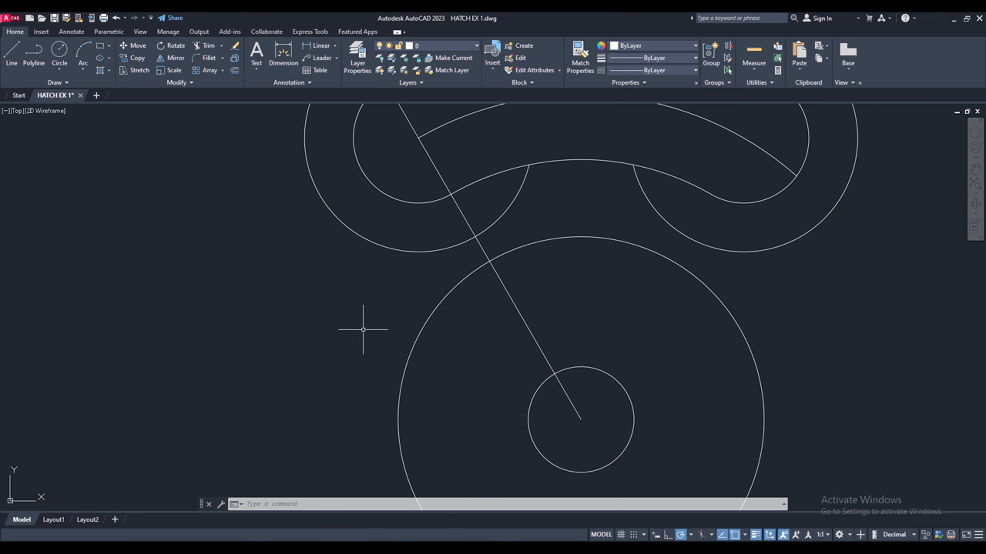
pyautogui.write('f')
pyautogui.press('Return')
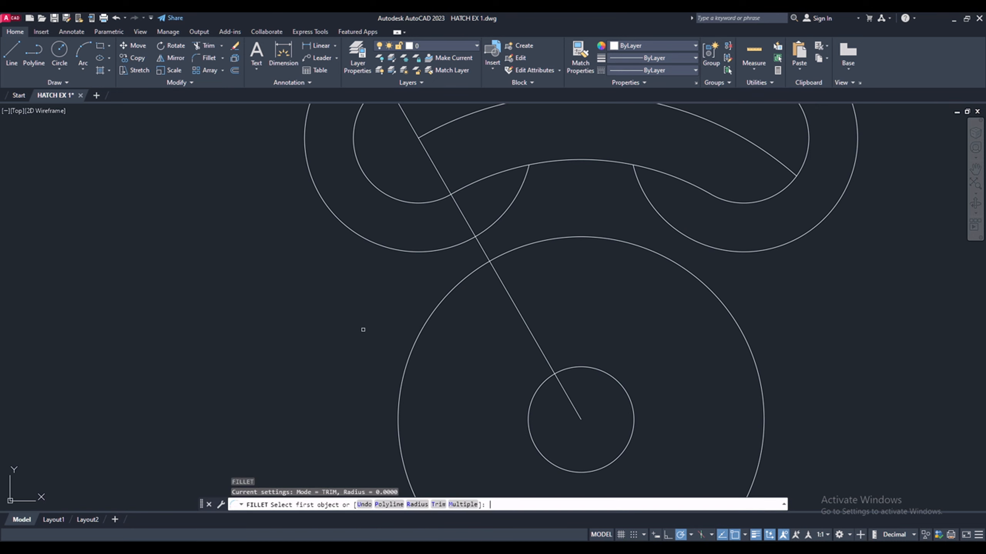
pyautogui.write('R')
pyautogui.press('Return')
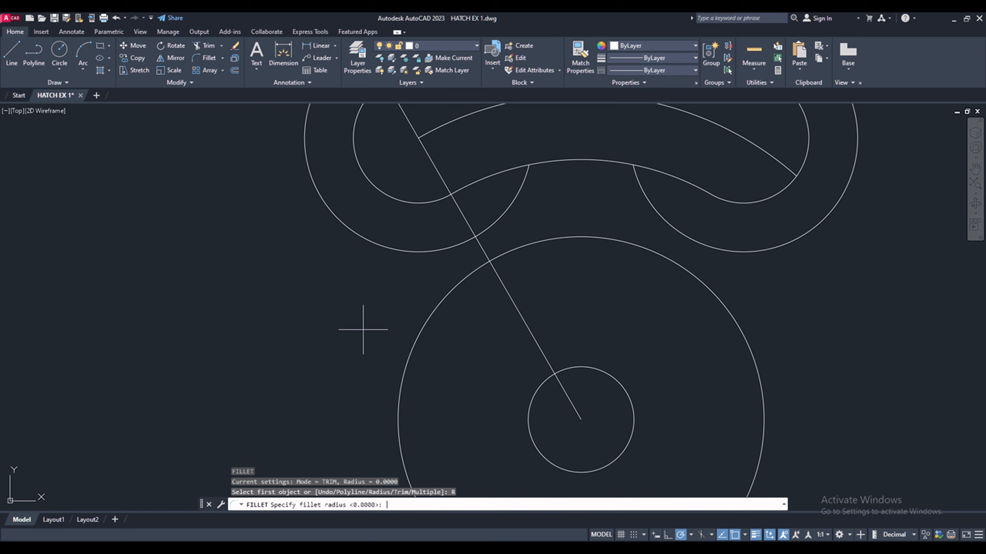
pyautogui.press('Return')
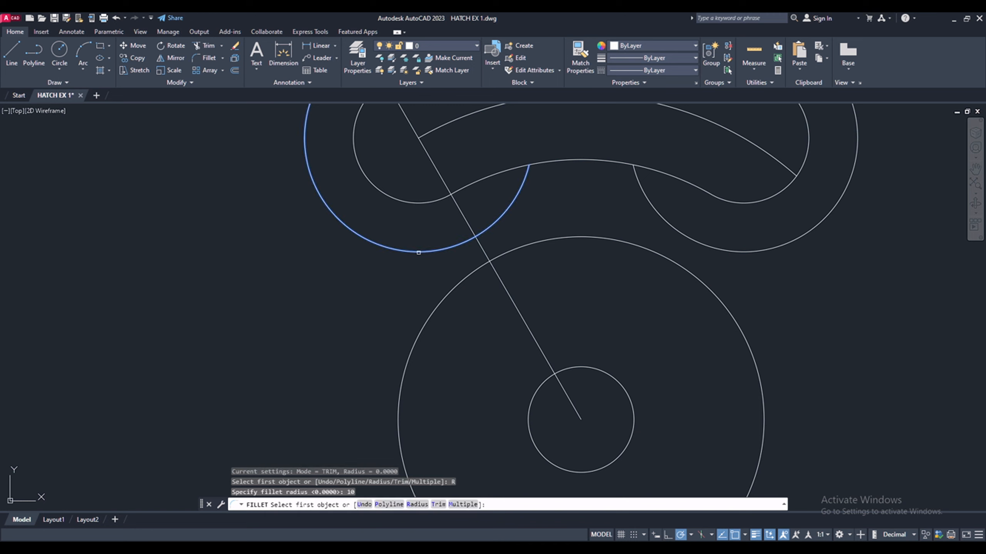
pyautogui.click(418, 253)
pyautogui.click(437, 294)
# Step: Draw a Tan, Tan, Radius circle of radius 10 tangent to the right radius 28 arc and the radius 45 circle
pyautogui.scroll(-2, 329, 274)
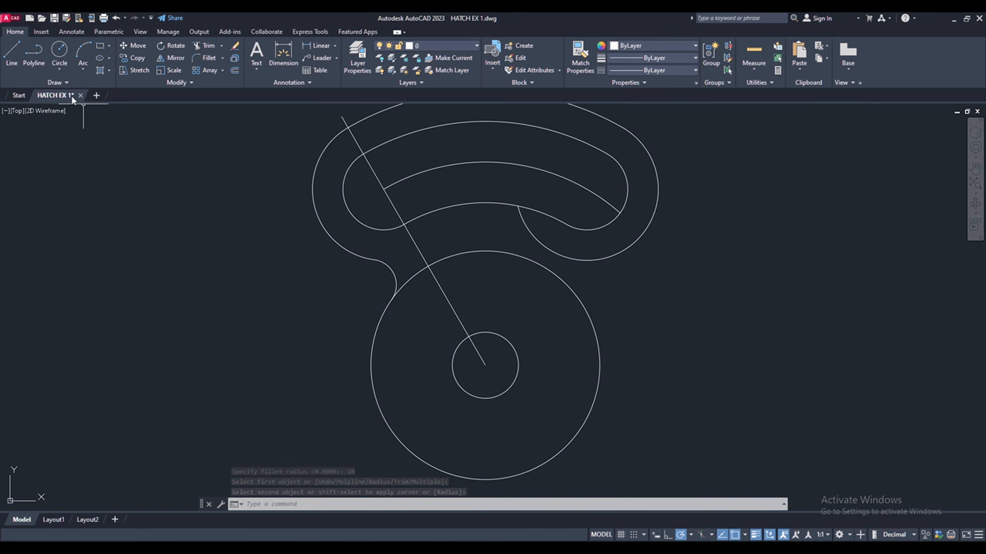
pyautogui.click(59, 70)
pyautogui.click(77, 172)
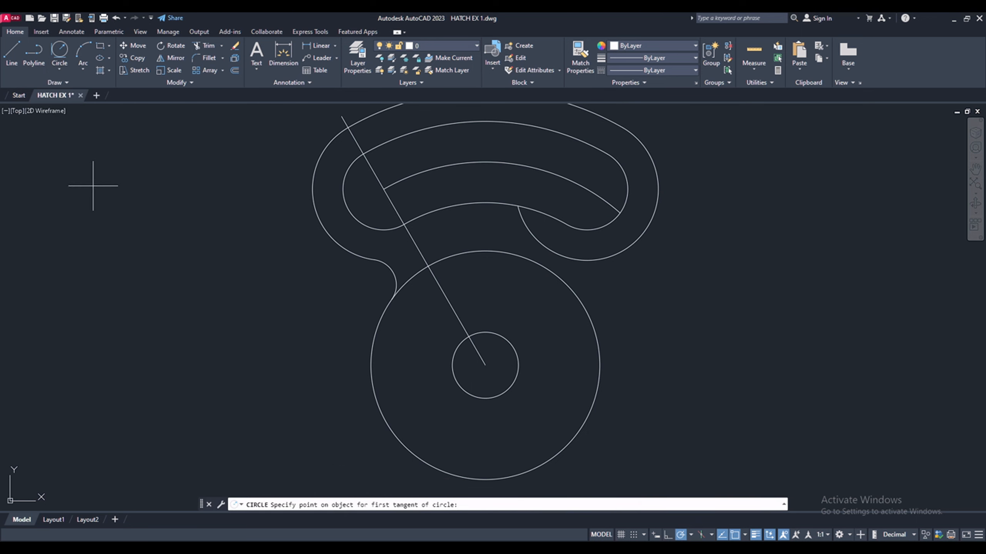
pyautogui.click(599, 260)
pyautogui.click(580, 290)
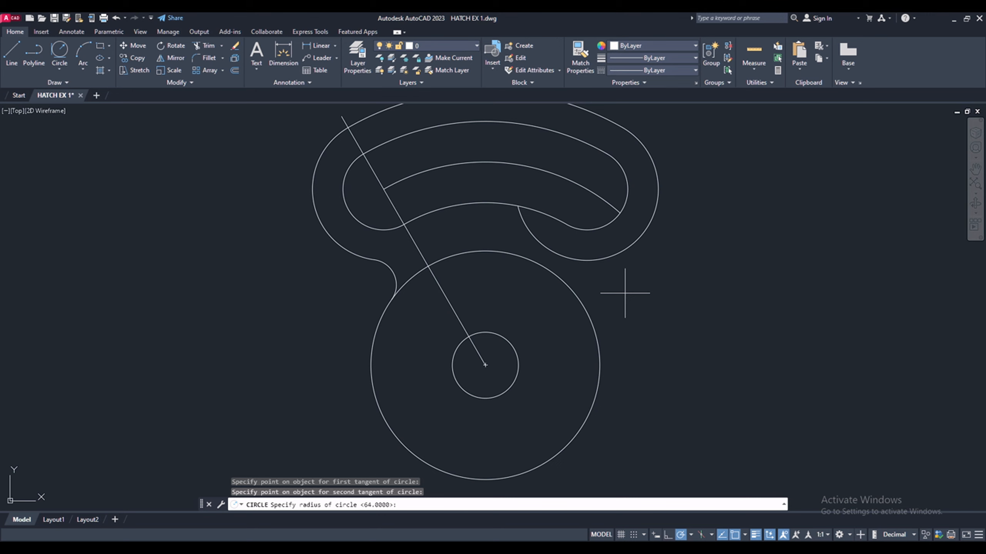
pyautogui.write('10')
pyautogui.press('Return')
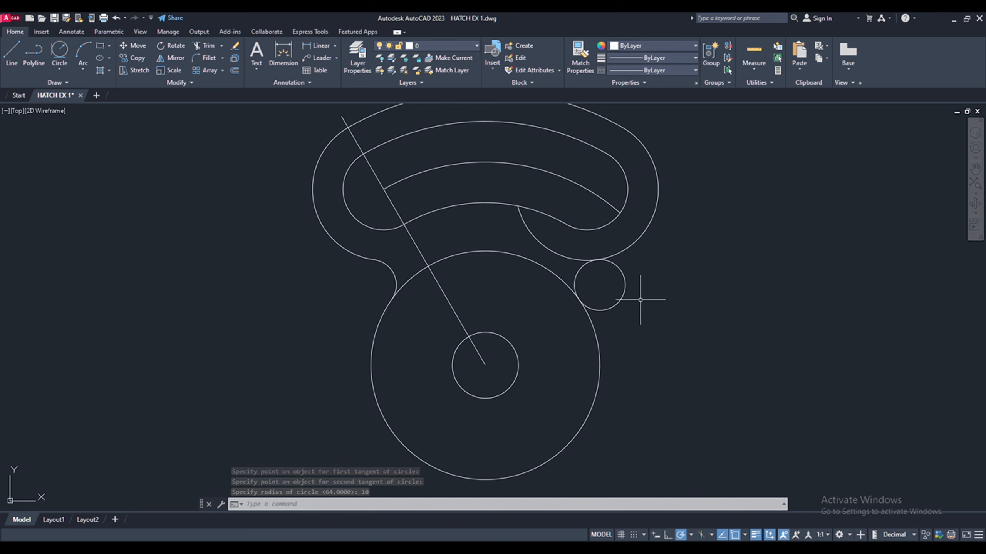
# Step: Trim the outer part of the right radius 10 circle and the leftover inner end of the right radius 28 arc
pyautogui.write('TR')
pyautogui.press('Return')
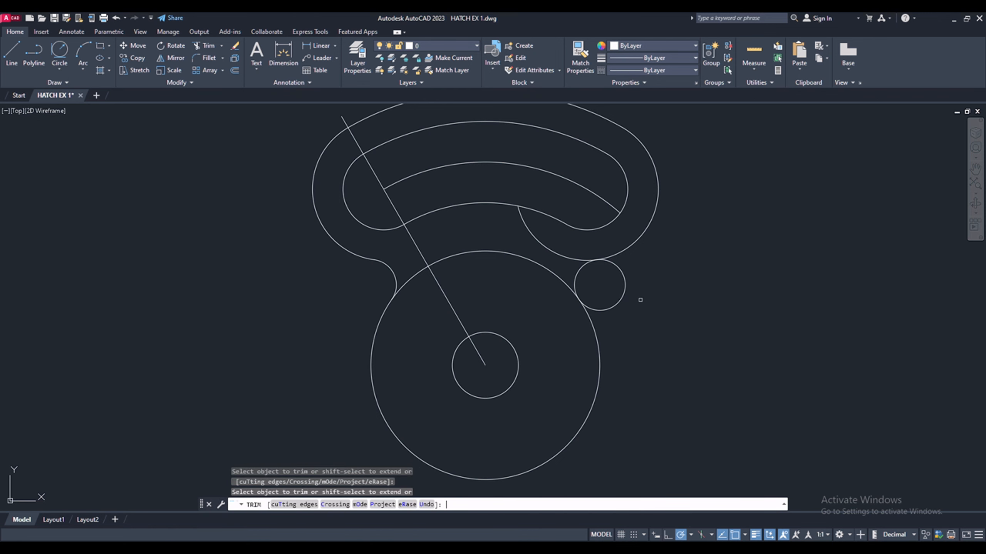
pyautogui.click(624, 286)
pyautogui.click(568, 248)
pyautogui.press('Return')
pyautogui.rightClick(682, 259)
pyautogui.click(697, 268)
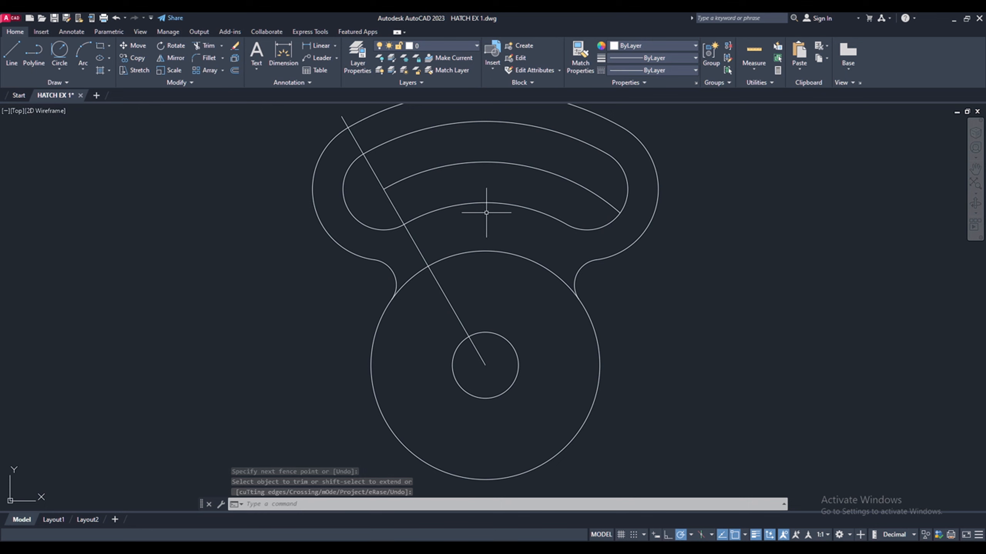
# Step: Mirror the upper slot, its outline, both R10 blends and the angled line below the hub, keeping the originals, and erase the mirrored angled line
pyautogui.scroll(-2, 486, 228)
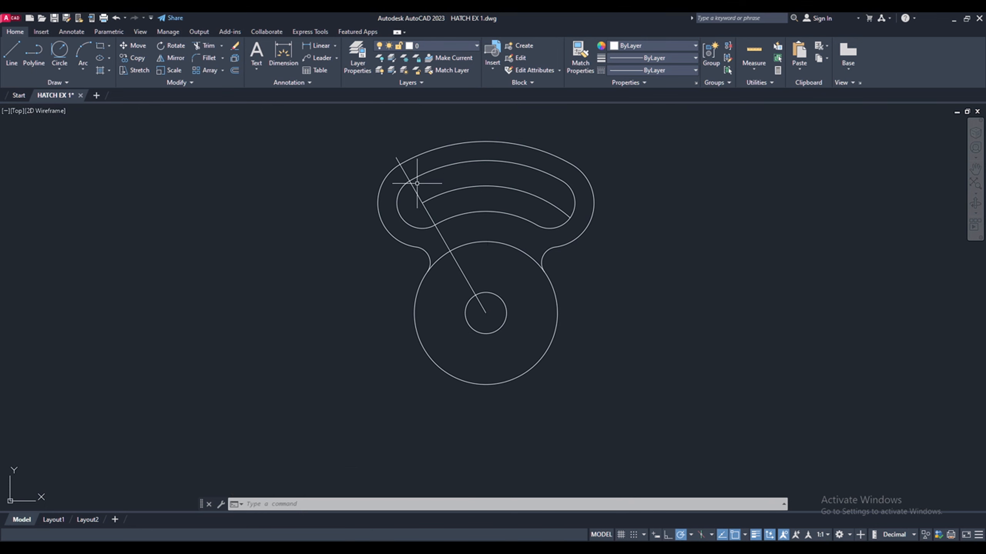
pyautogui.click(651, 229)
pyautogui.click(319, 139)
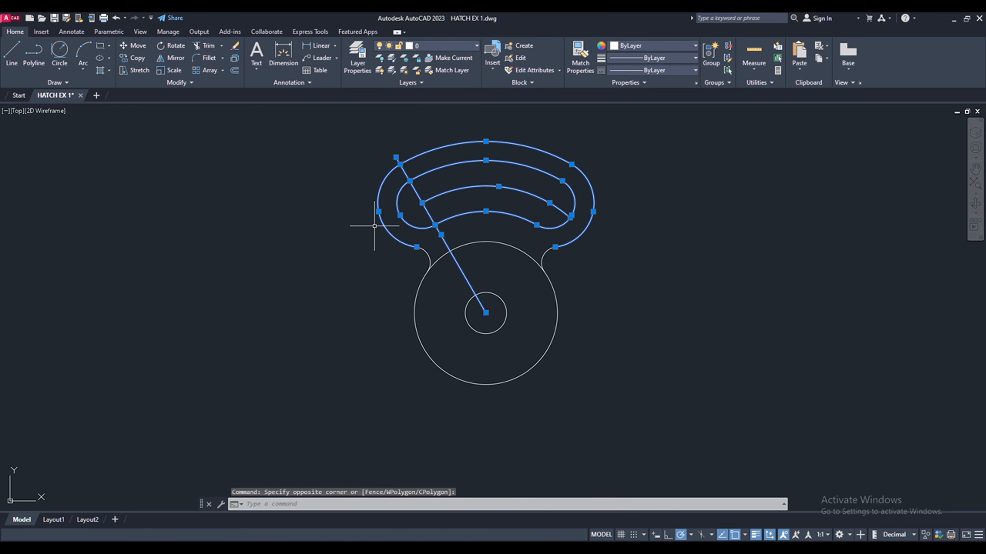
pyautogui.click(429, 256)
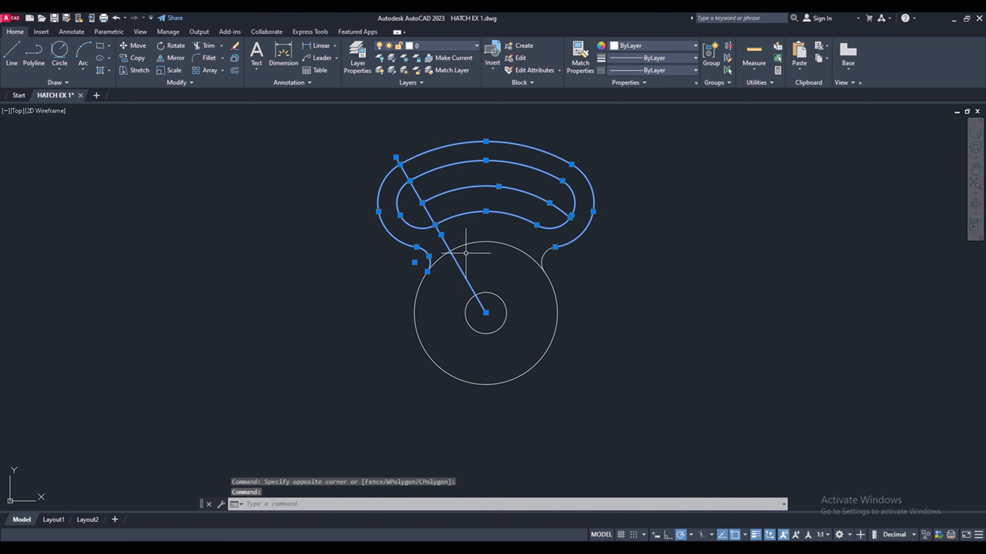
pyautogui.click(543, 260)
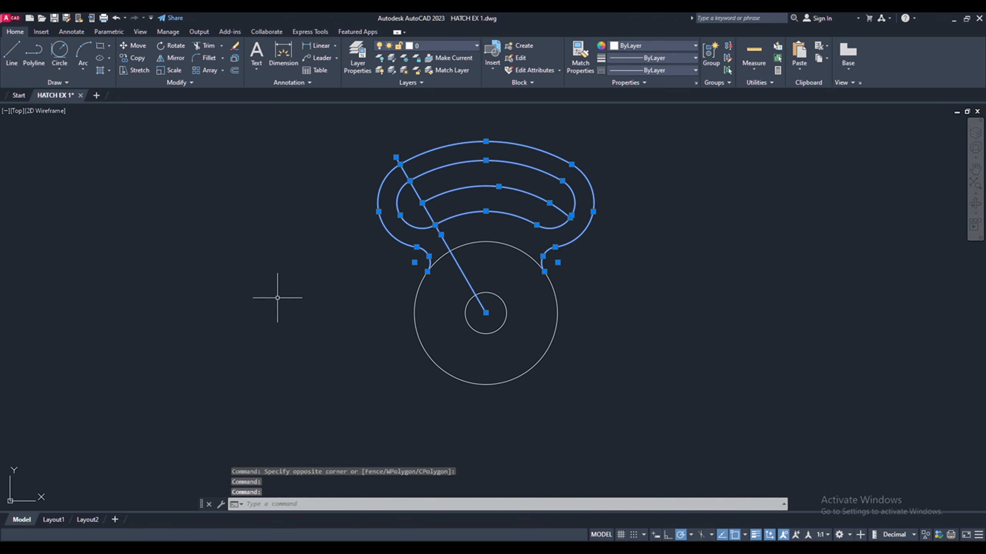
pyautogui.click(173, 58)
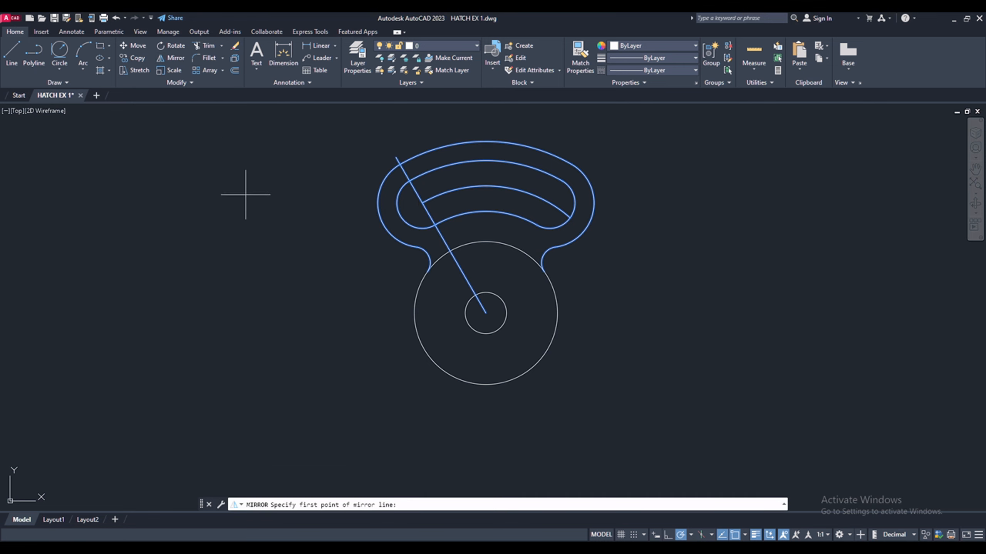
pyautogui.click(414, 313)
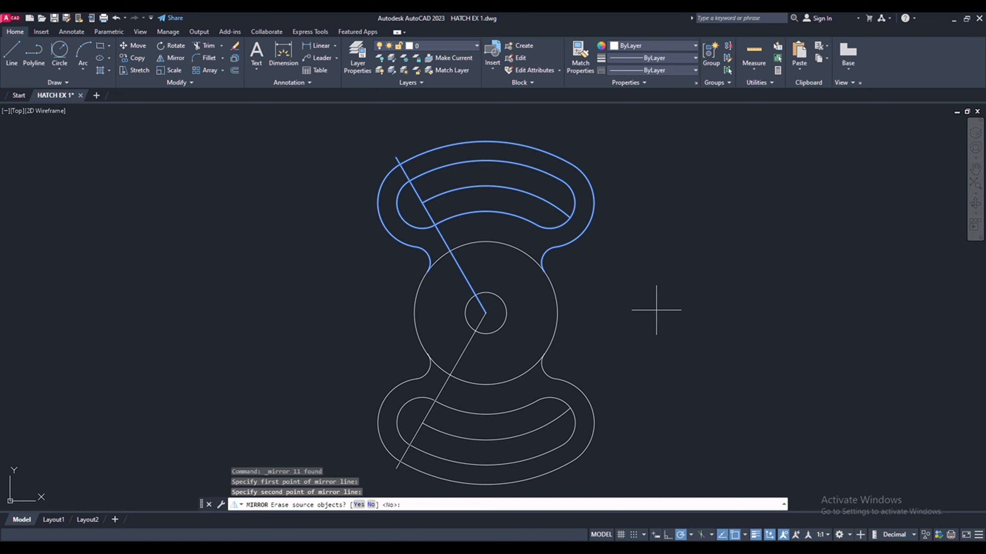
pyautogui.press('Return')
pyautogui.moveTo(643, 301); pyautogui.dragTo(627, 288, button='middle')
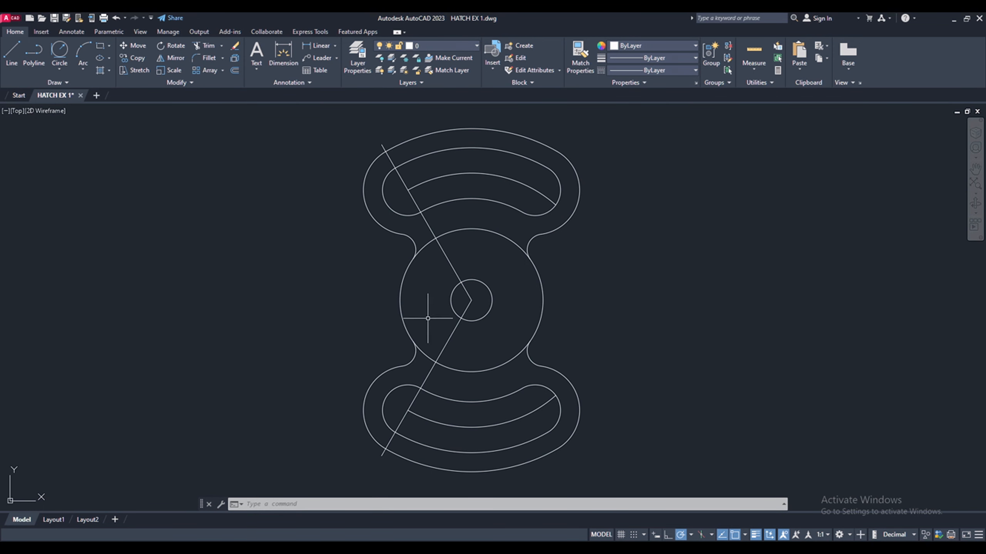
pyautogui.click(447, 341)
pyautogui.press('Delete')
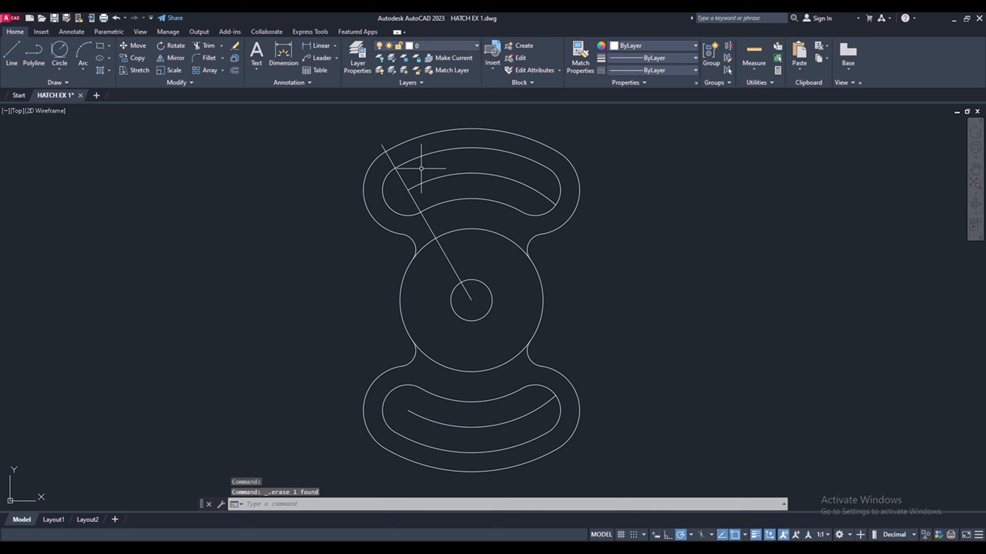
# Step: Add center marks to both end arcs of the upper slot, the small hub circle and both end arcs of the lower slot
pyautogui.scroll(2, 423, 174)
pyautogui.click(70, 32)
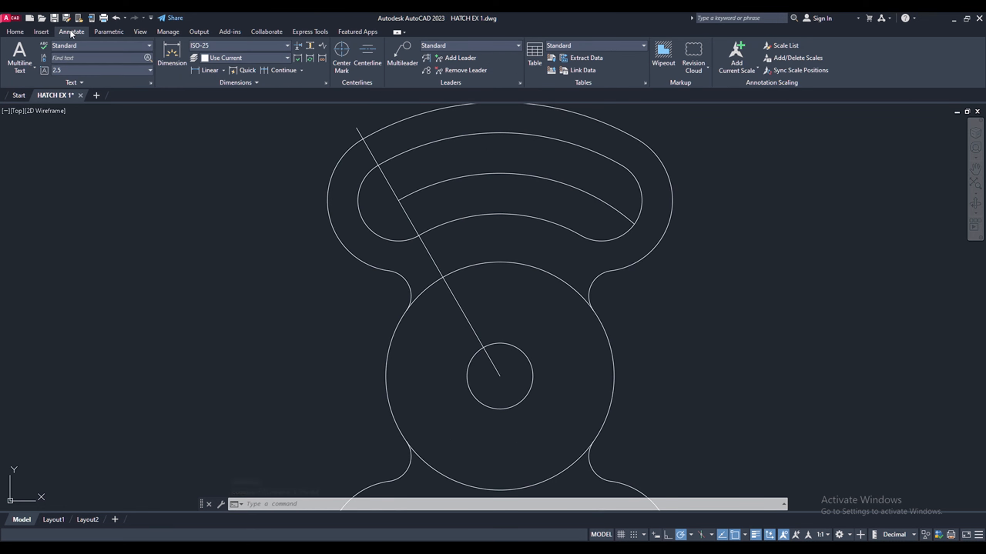
pyautogui.click(342, 53)
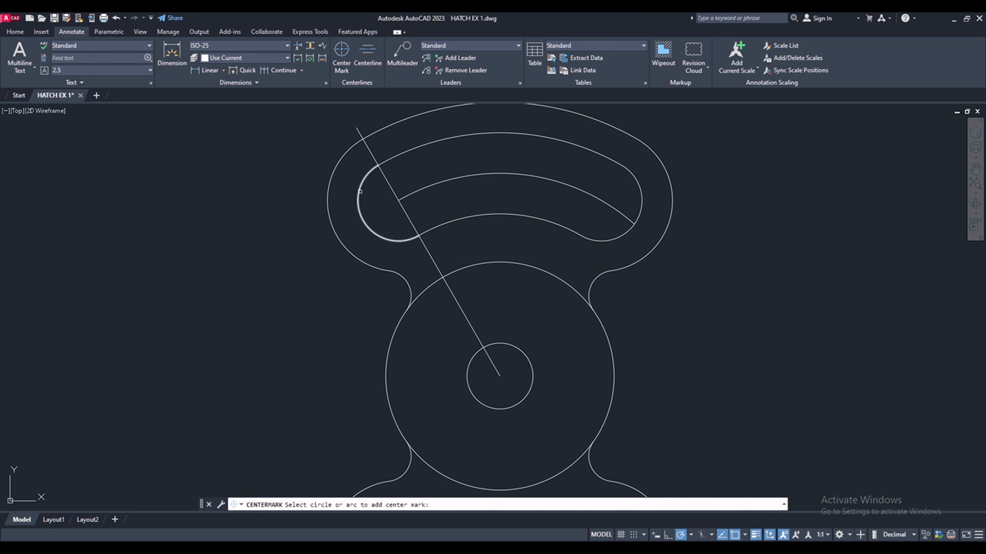
pyautogui.click(360, 191)
pyautogui.click(637, 198)
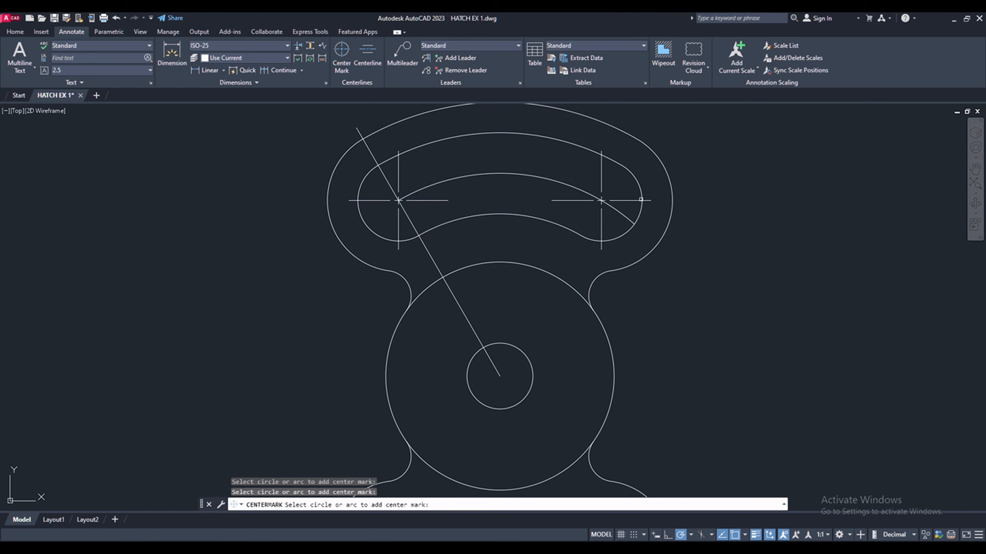
pyautogui.click(512, 344)
pyautogui.scroll(-2, 485, 257)
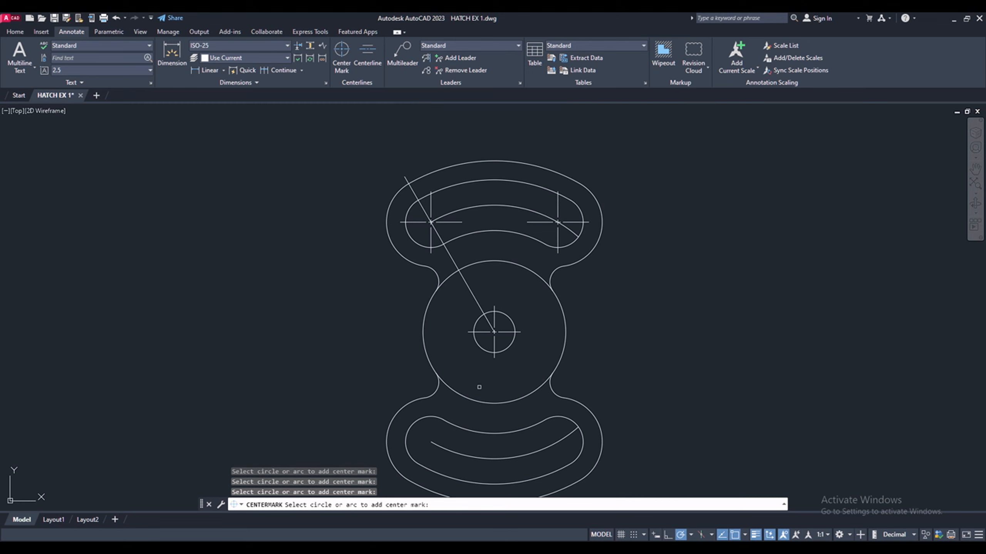
pyautogui.click(411, 423)
pyautogui.click(574, 423)
pyautogui.press('Escape')
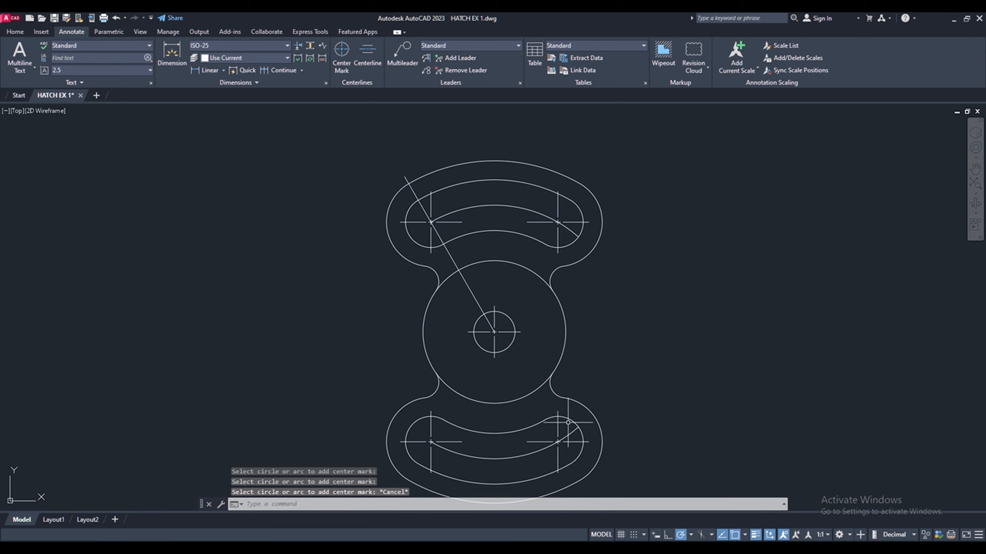
# Step: Trim the right end of the lower slot's middle arc back to the right center mark
pyautogui.scroll(1, 568, 421)
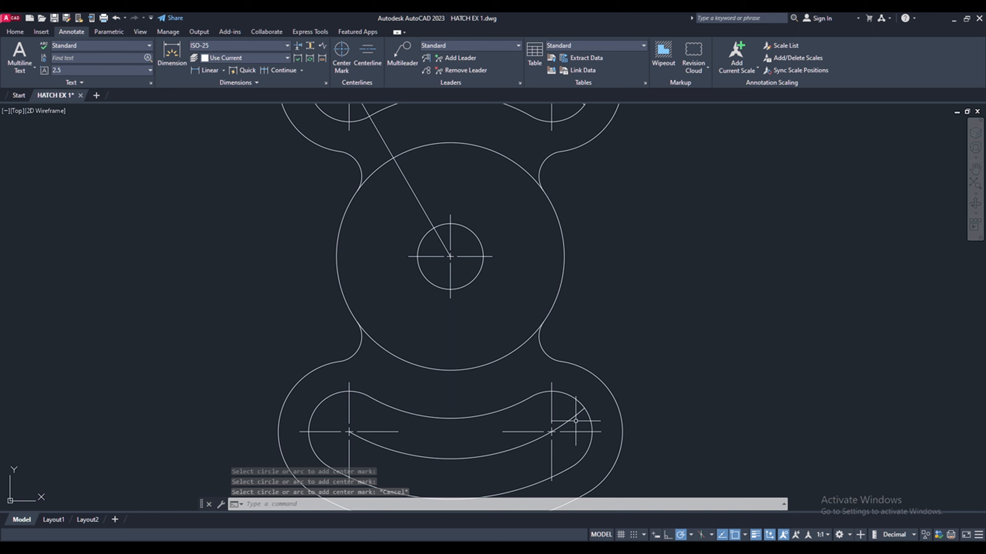
pyautogui.write('TR')
pyautogui.press('Return')
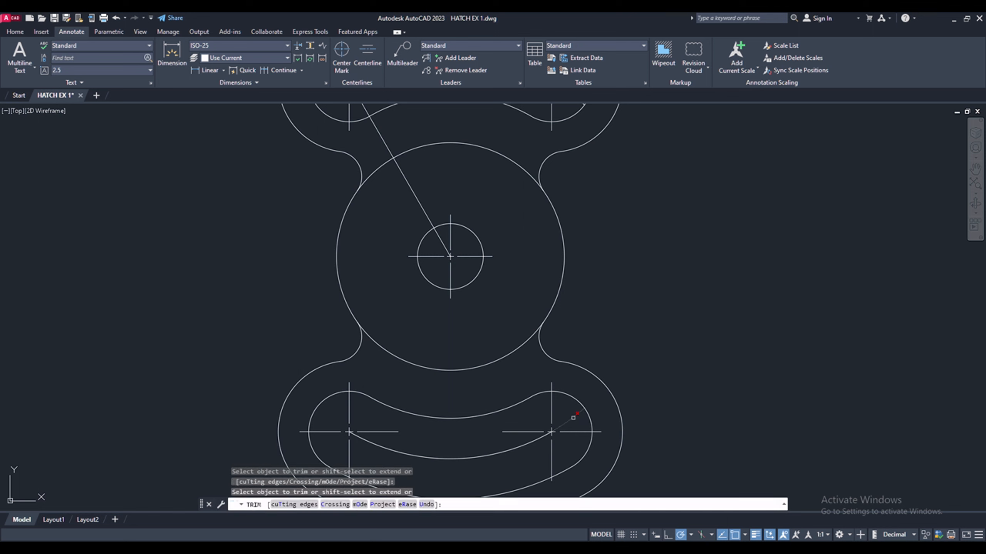
# Step: Erase the middle arc inside the upper slot
pyautogui.scroll(-2, 555, 422)
pyautogui.scroll(2, 490, 194)
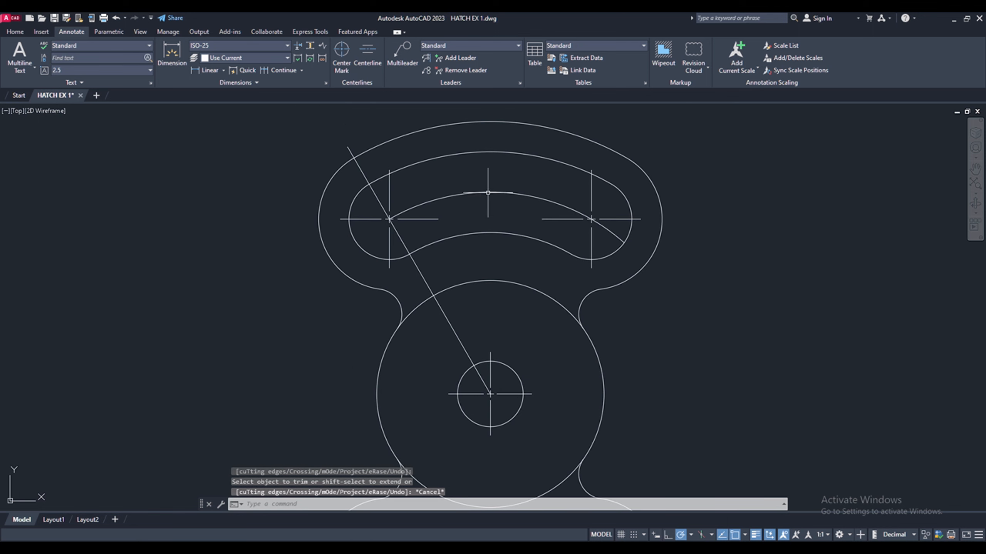
pyautogui.click(494, 204)
pyautogui.click(474, 190)
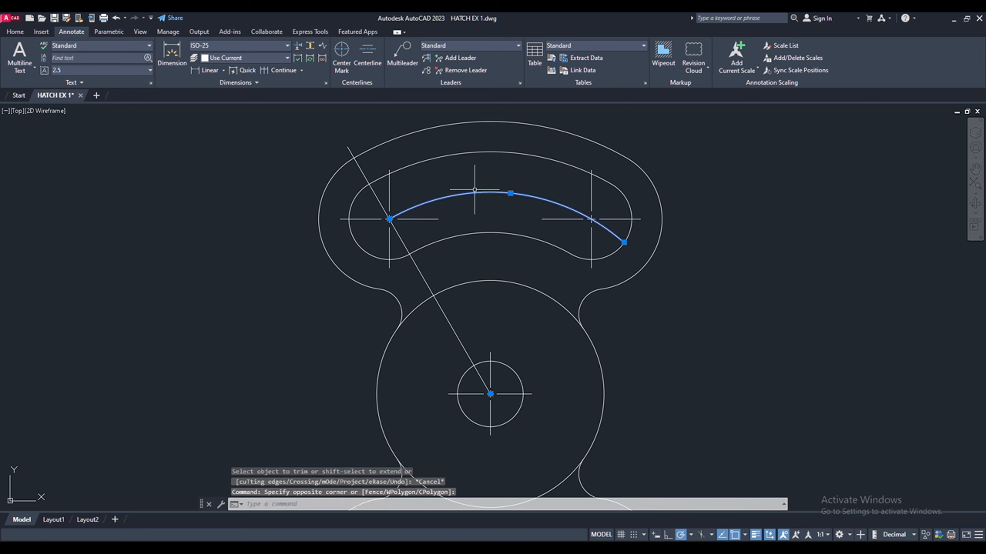
pyautogui.press('Delete')
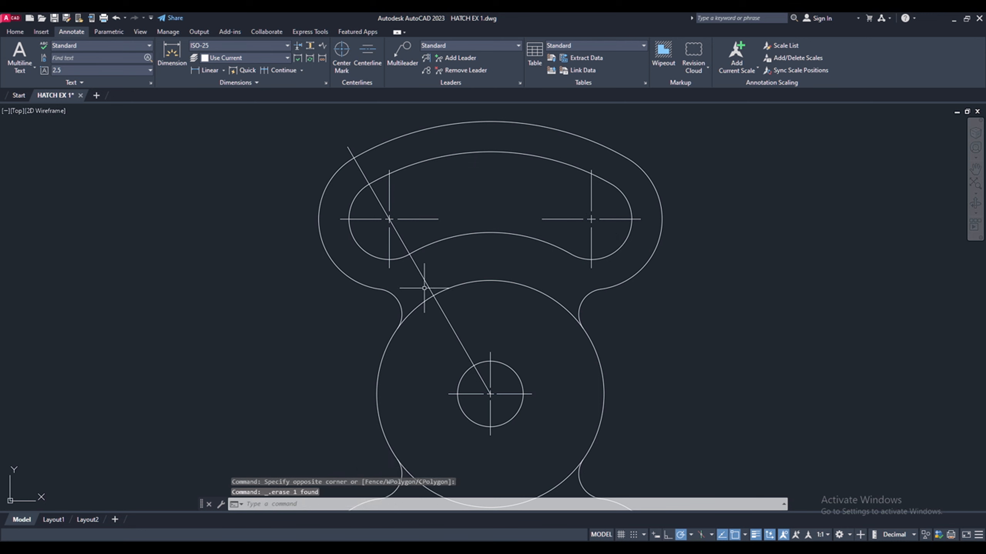
# Step: Mirror the angled line about the part's vertical centre axis, keeping the original line
pyautogui.scroll(-2, 423, 285)
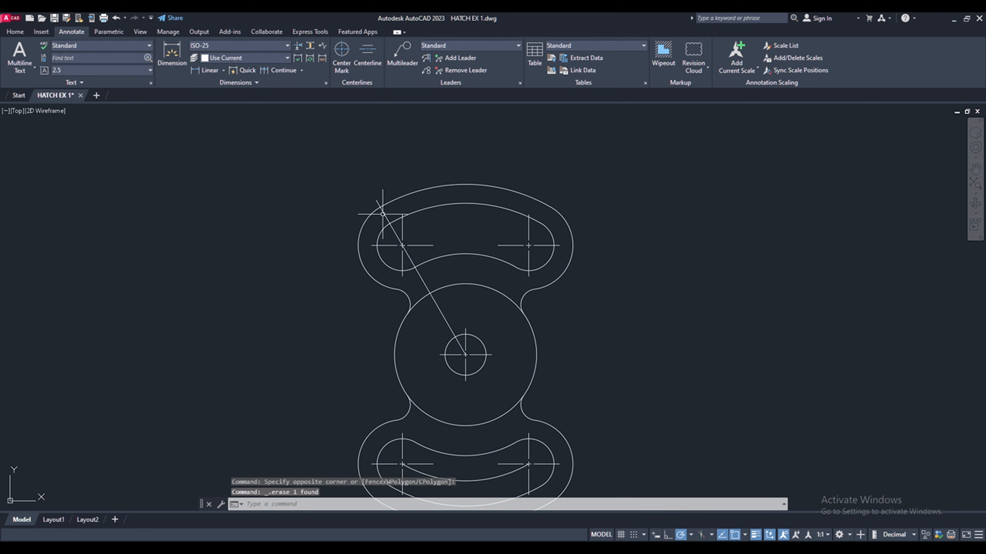
pyautogui.click(380, 206)
pyautogui.click(15, 32)
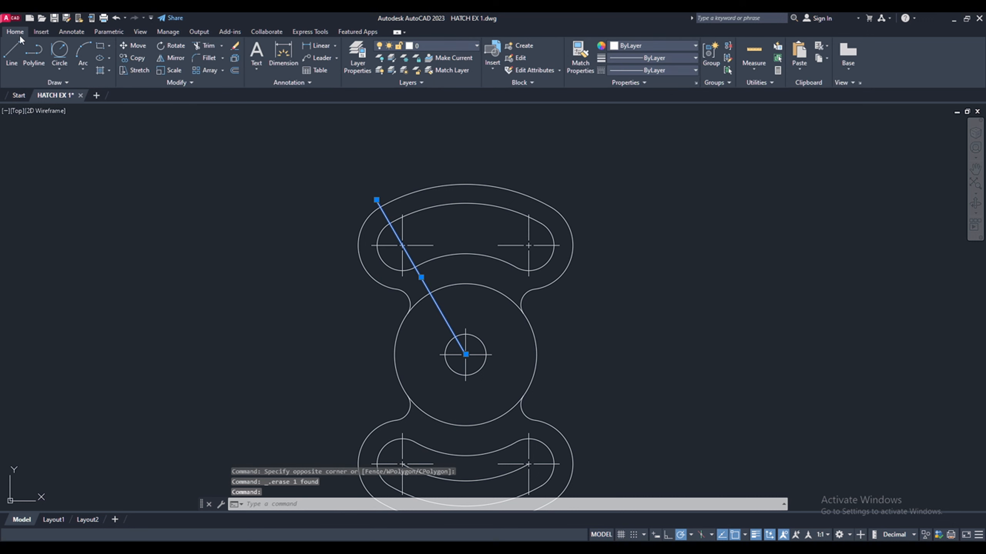
pyautogui.click(170, 58)
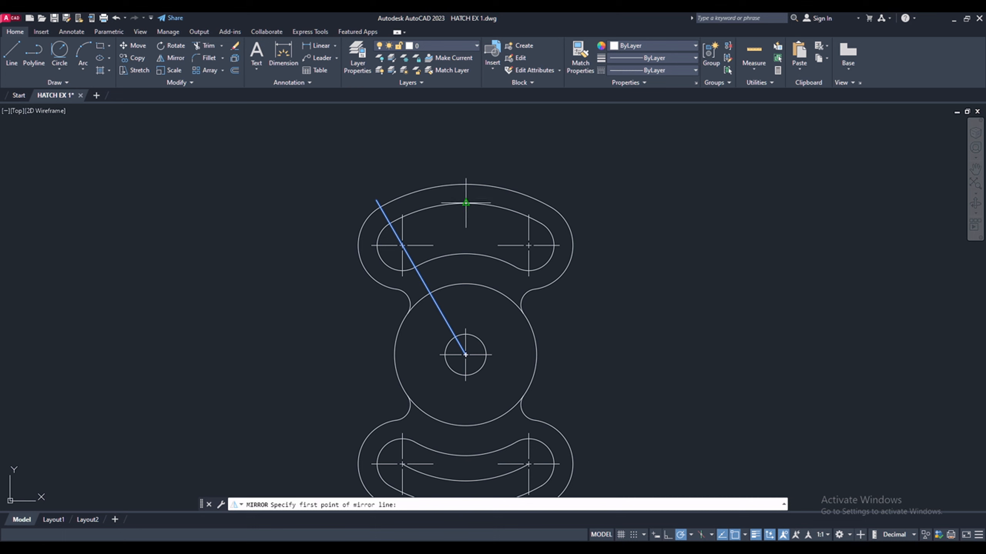
pyautogui.click(465, 185)
pyautogui.click(465, 145)
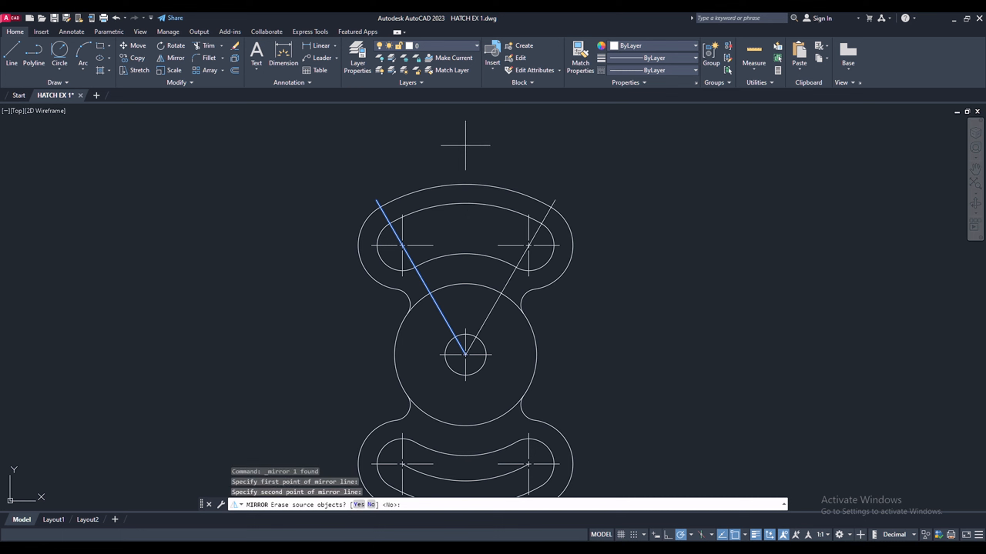
pyautogui.press('Return')
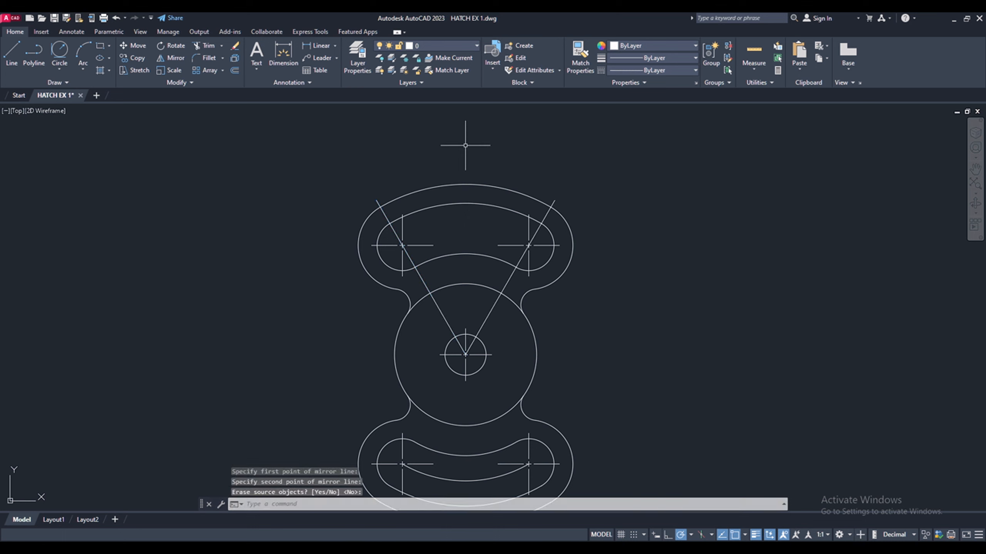
# Step: Trim the upper and lower portions of the radius 45 hub circle between the R10 blends
pyautogui.scroll(-2, 465, 145)
pyautogui.scroll(2, 469, 279)
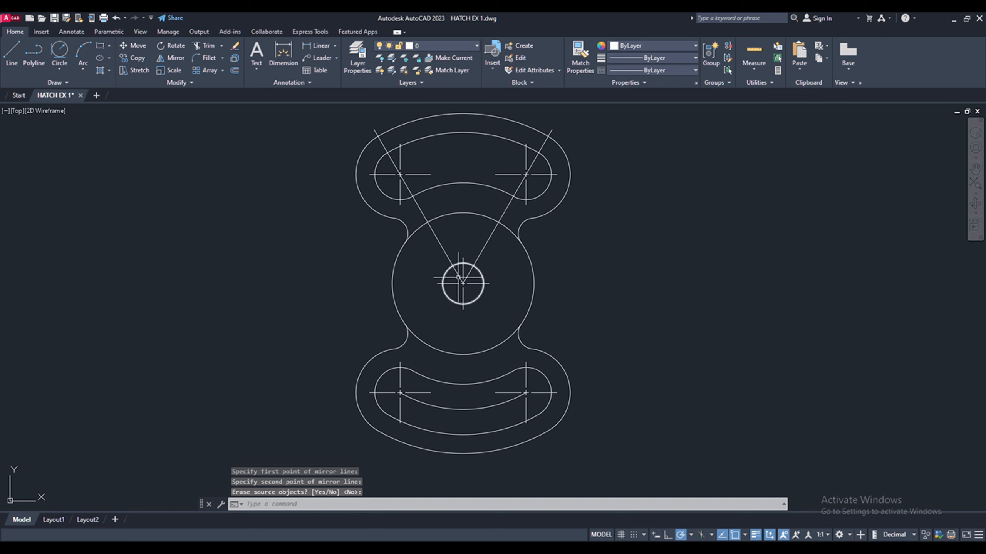
pyautogui.click(366, 505)
pyautogui.write('TR')
pyautogui.press('Return')
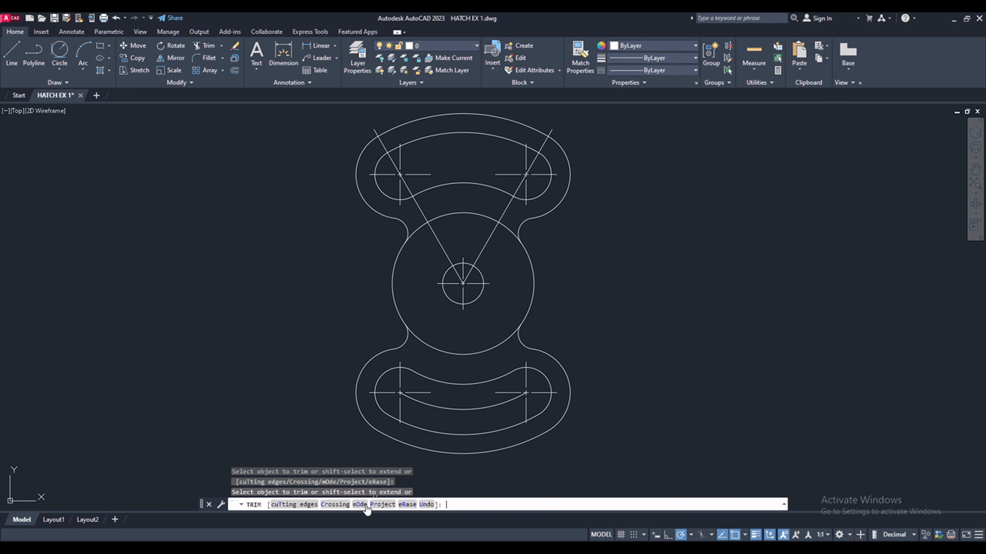
pyautogui.click(421, 224)
pyautogui.click(449, 216)
pyautogui.click(505, 342)
pyautogui.rightClick(286, 248)
pyautogui.click(298, 257)
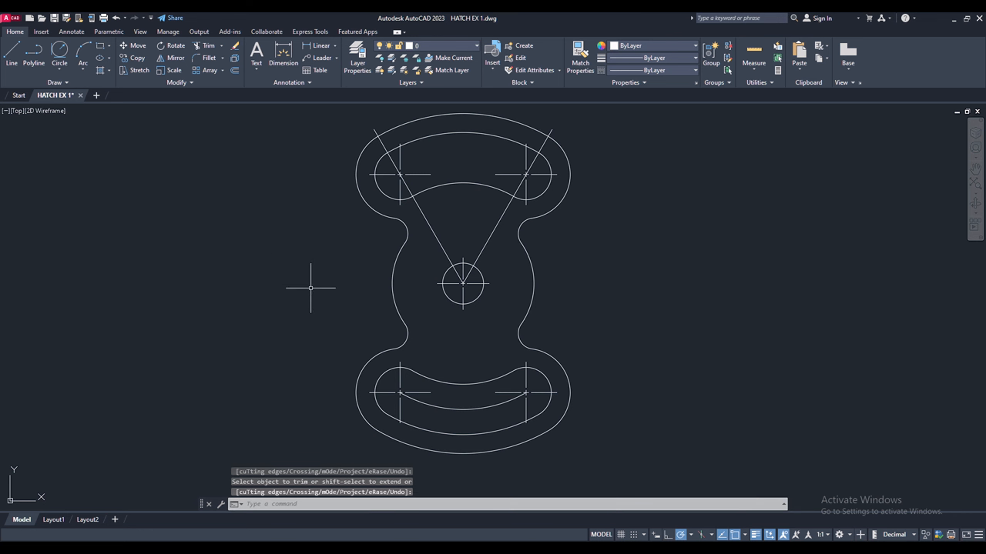
# Step: Consult the reference drawing in EX 9.pdf and return to AutoCAD to compare the finished outline with it
pyautogui.hotkey('alt', 'Tab')
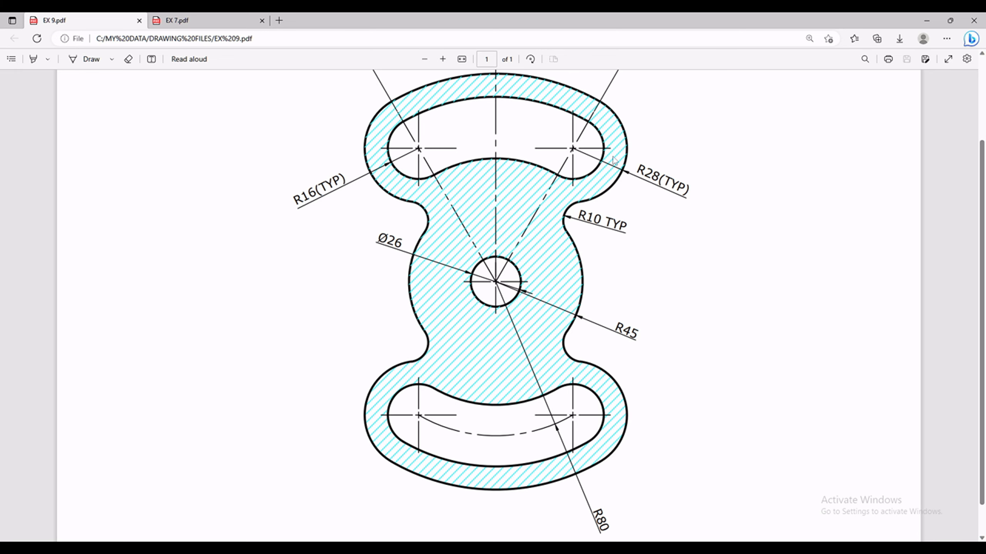
pyautogui.hotkey('alt', 'Tab')
pyautogui.scroll(-2, 439, 369)
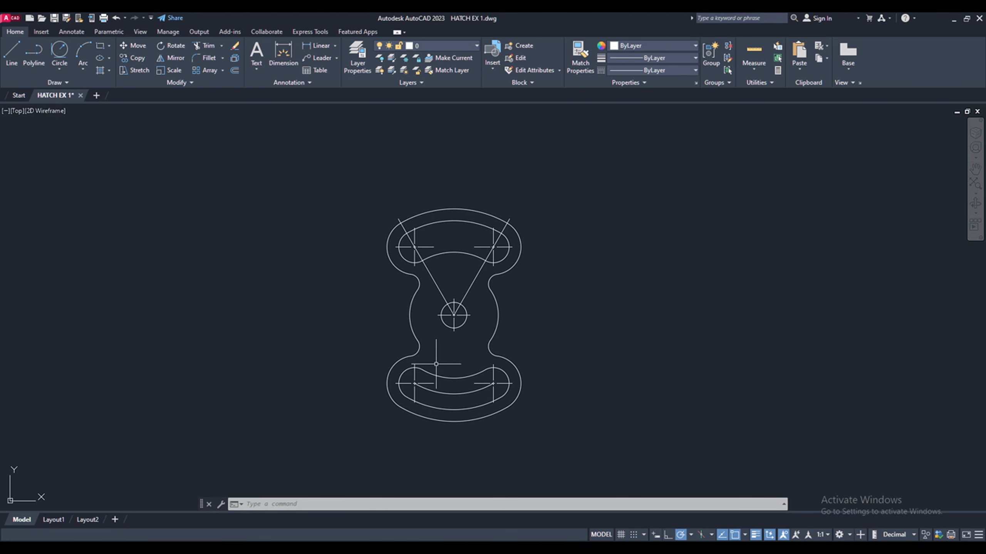
pyautogui.scroll(4, 429, 334)
pyautogui.scroll(-1, 429, 330)
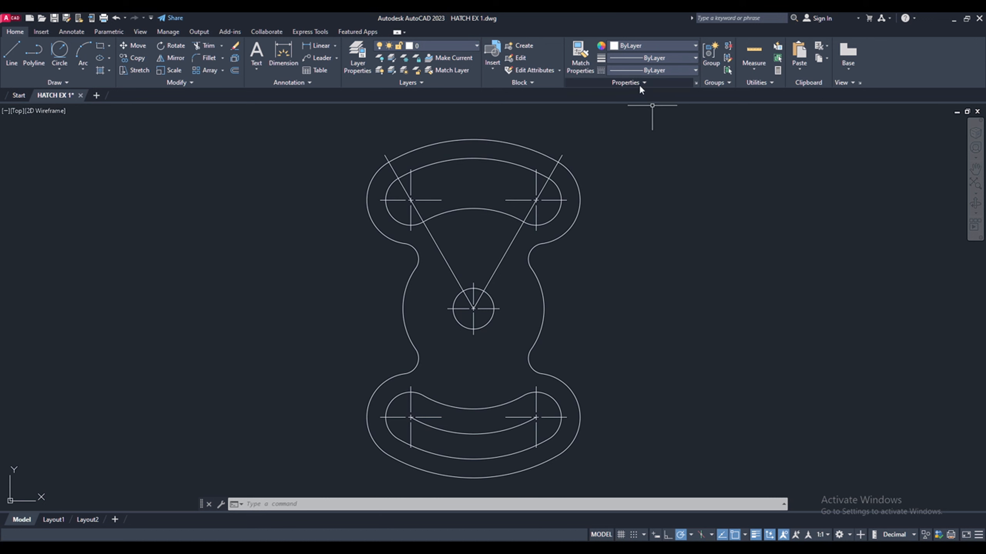
pyautogui.click(652, 45)
pyautogui.click(667, 47)
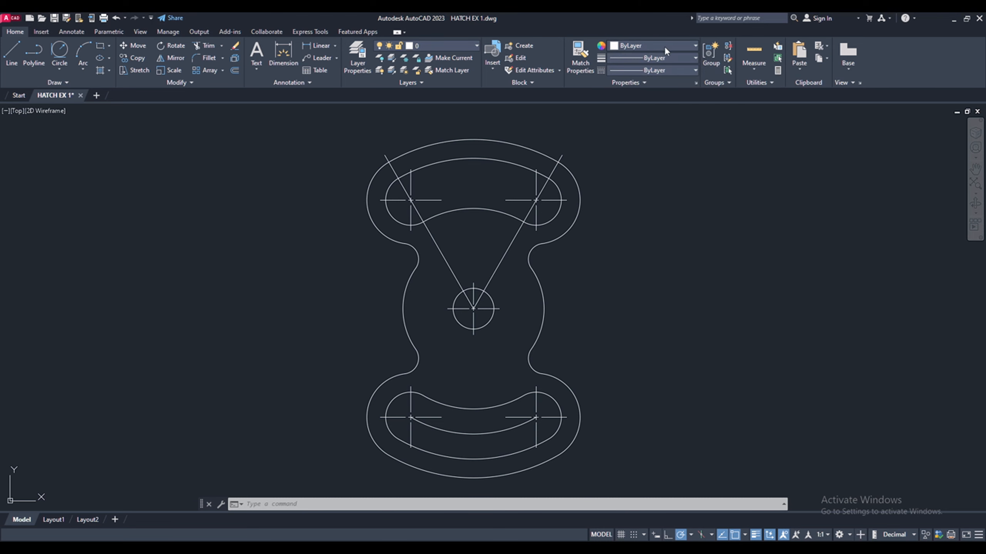
pyautogui.click(664, 59)
pyautogui.scroll(-1, 655, 175)
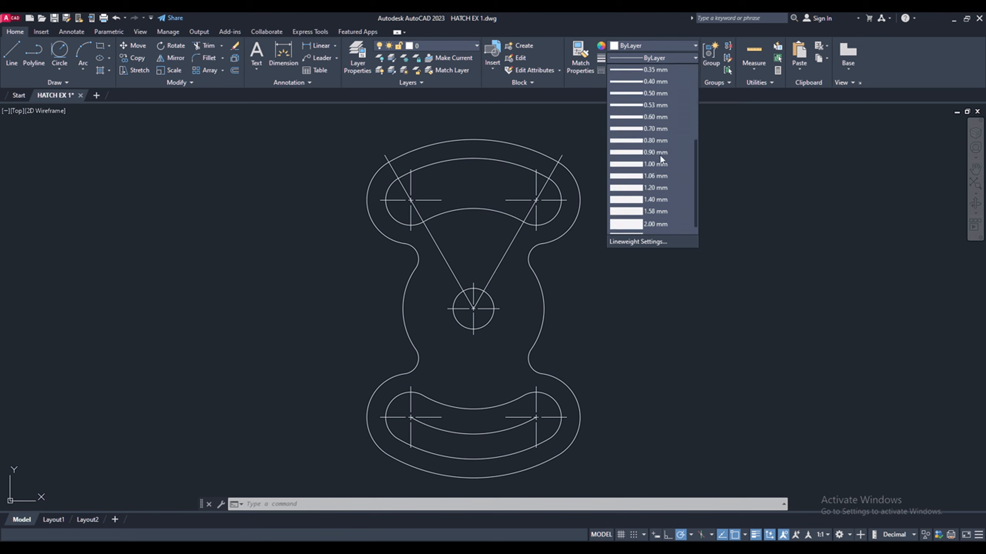
pyautogui.click(694, 57)
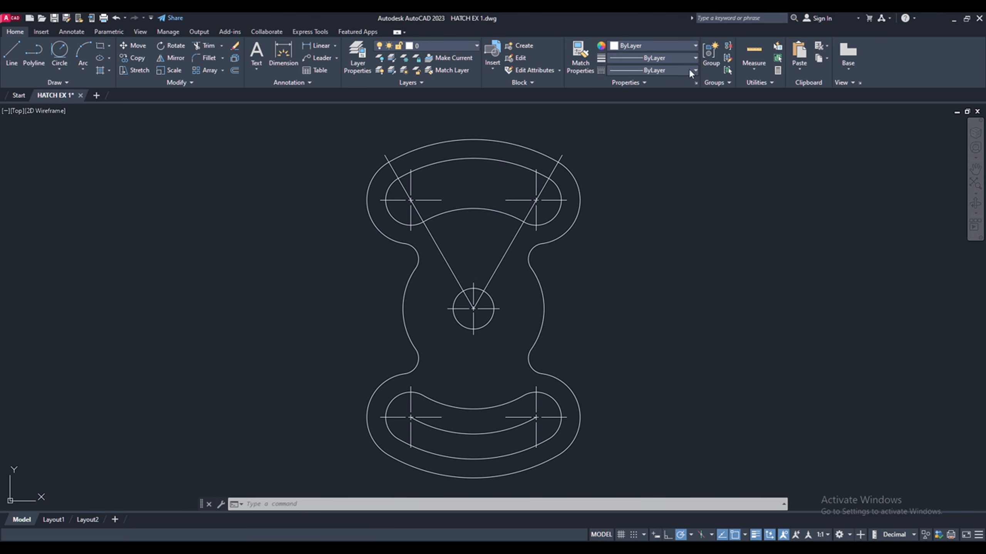
pyautogui.click(690, 72)
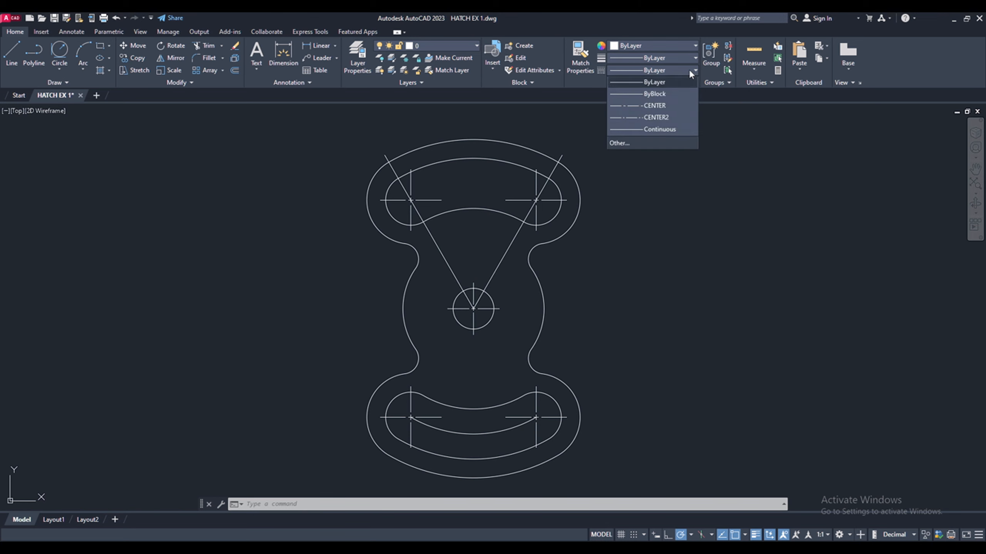
pyautogui.click(689, 70)
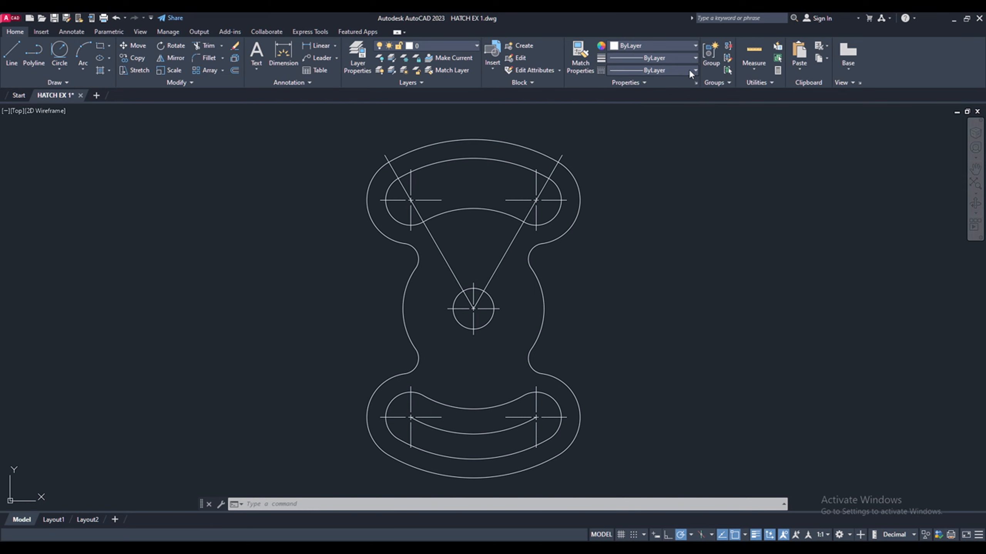
pyautogui.click(514, 237)
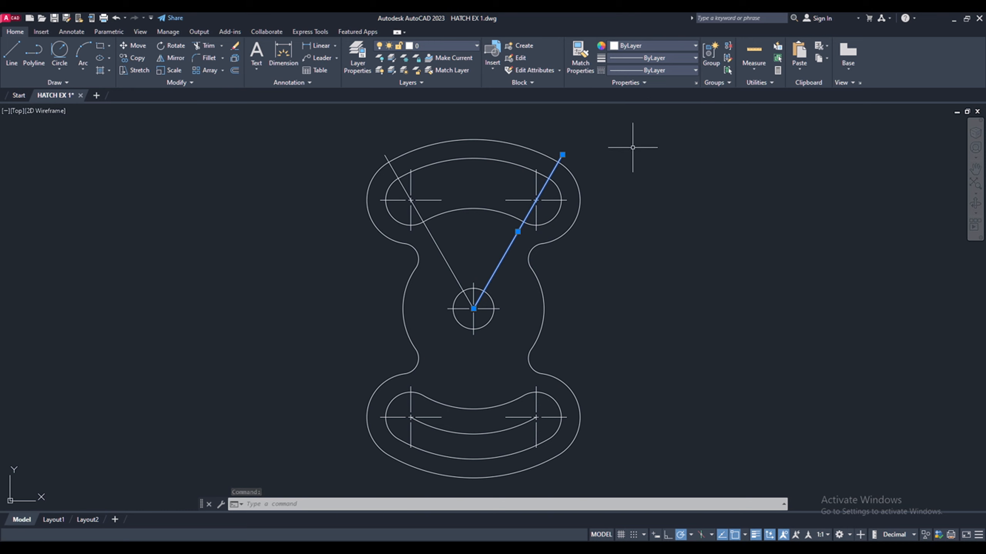
pyautogui.press('Escape')
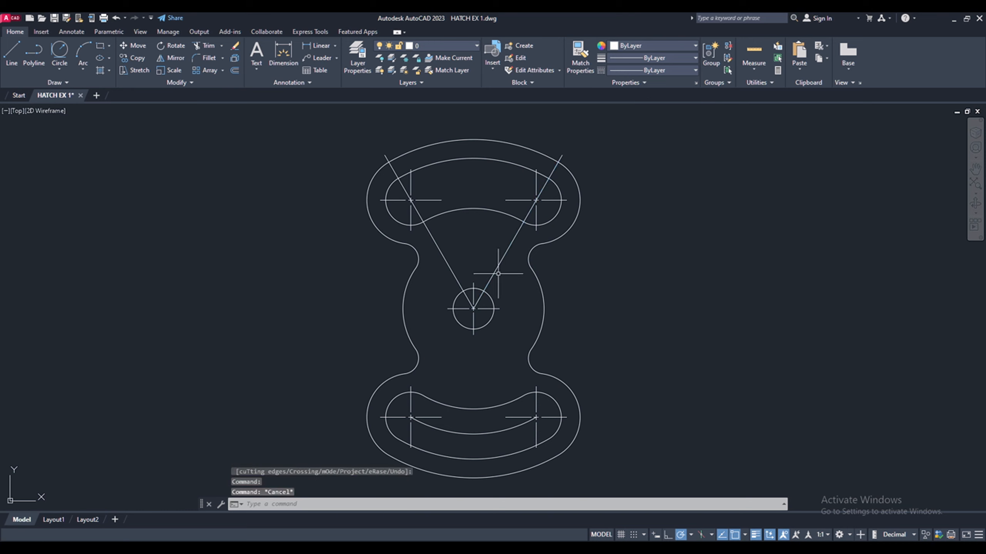
pyautogui.click(515, 247)
pyautogui.click(442, 262)
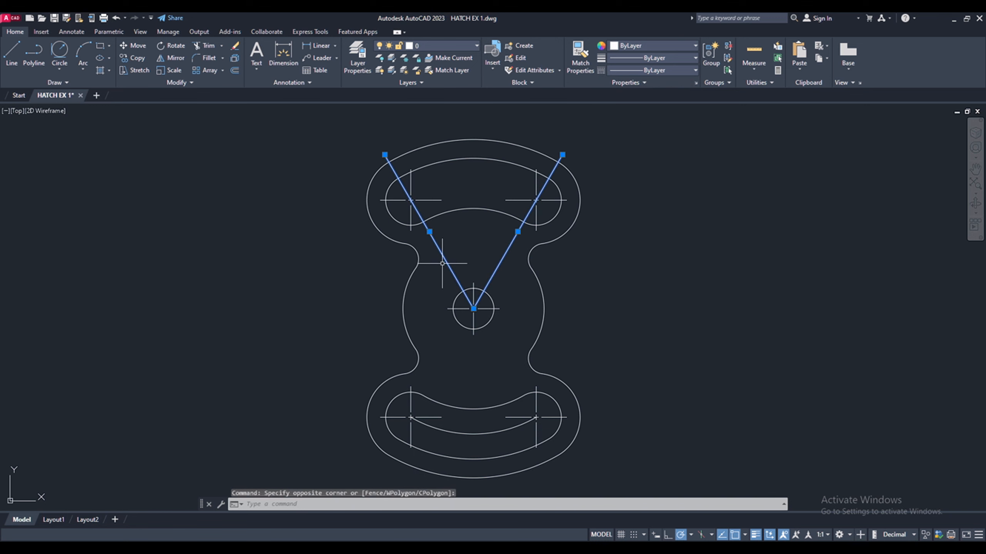
pyautogui.press('Escape')
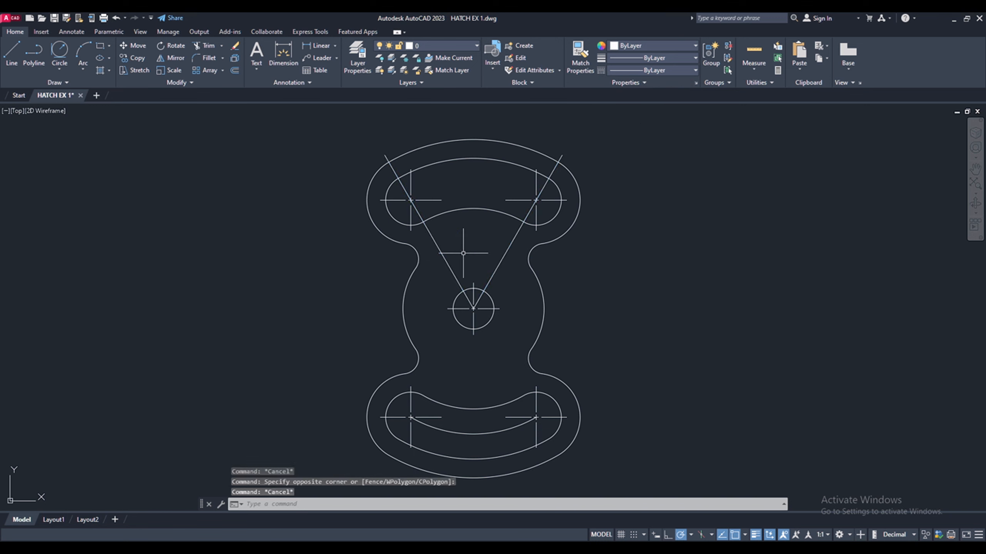
# Step: Examine the CENTER linetype among those available to load from acadiso.lin, and leave the Linetype Manager without loading any
pyautogui.click(643, 73)
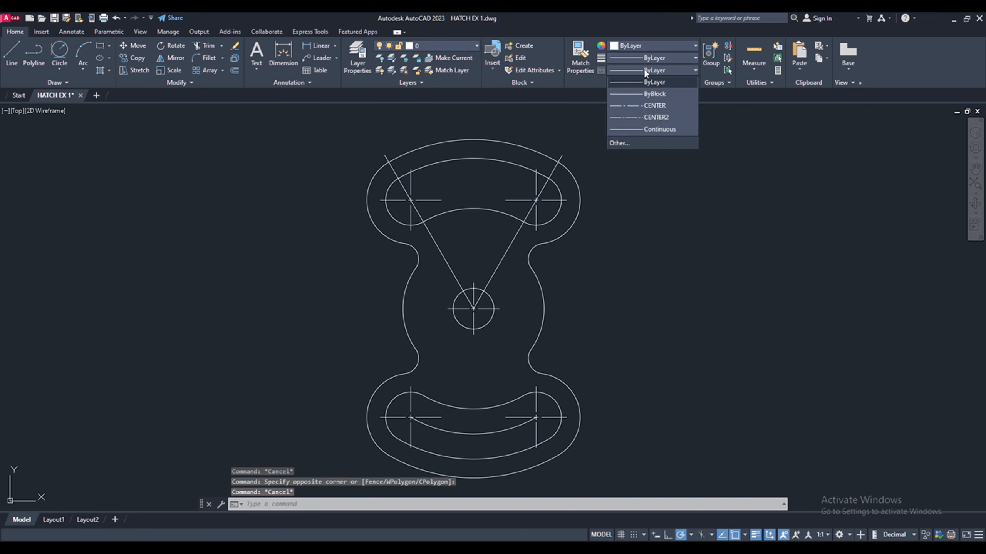
pyautogui.click(631, 147)
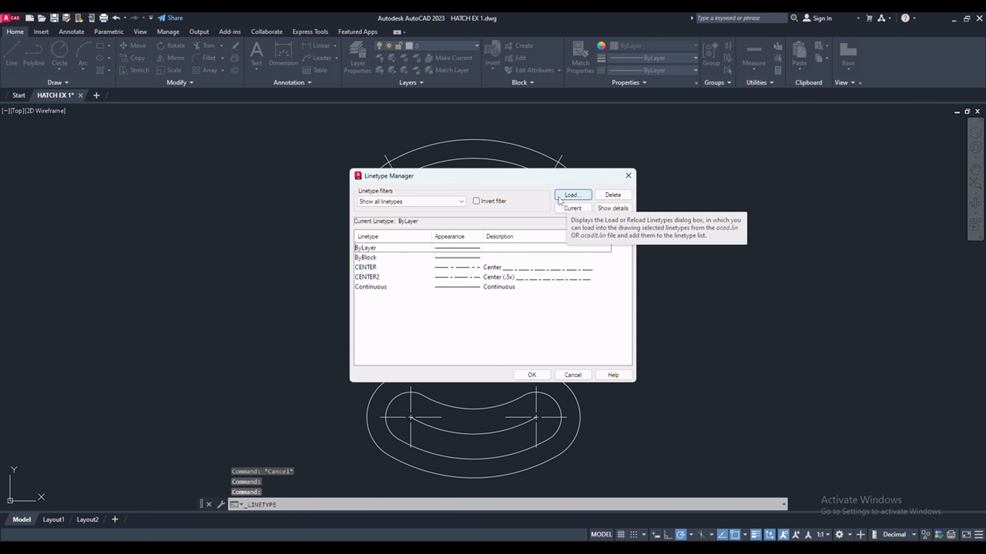
pyautogui.click(572, 194)
pyautogui.scroll(-5, 501, 291)
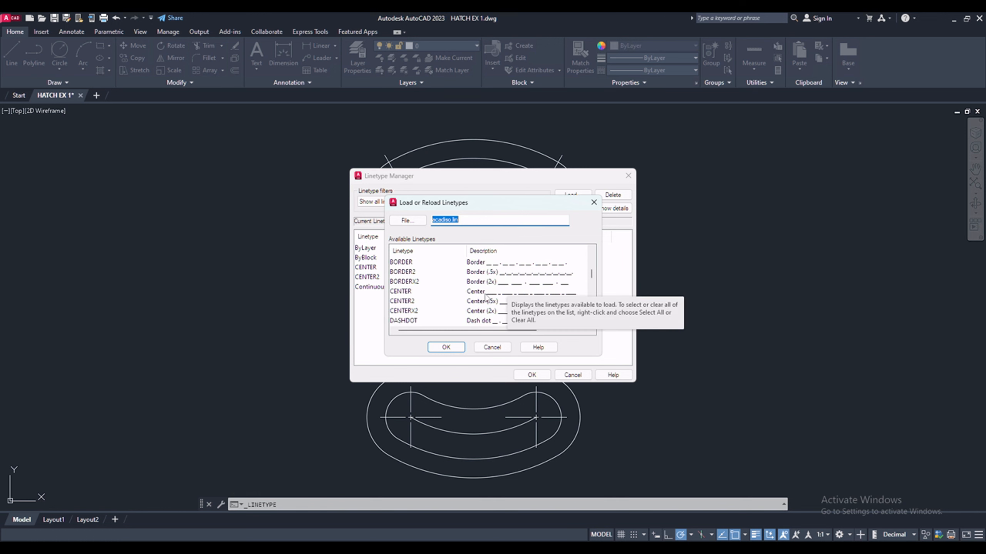
pyautogui.click(485, 296)
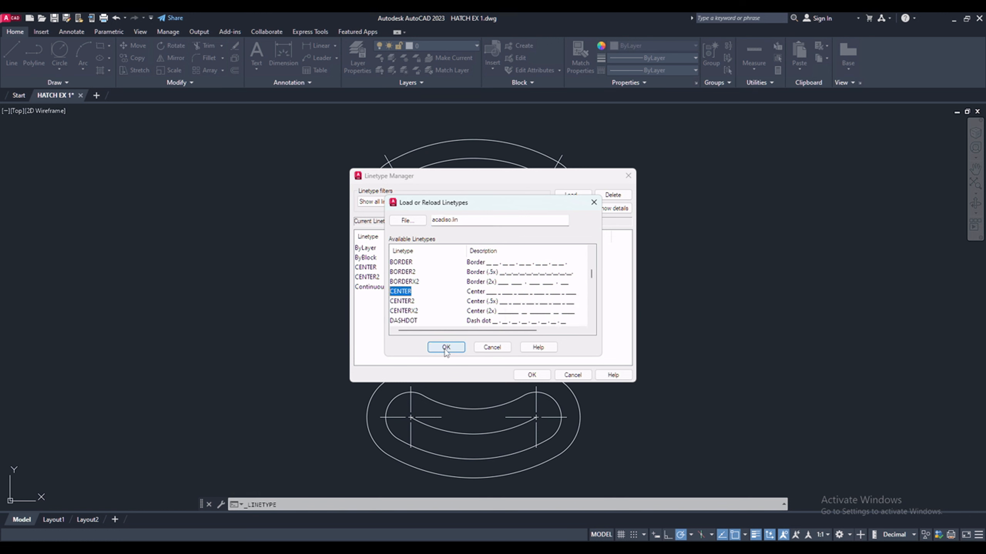
pyautogui.click(492, 348)
pyautogui.click(565, 375)
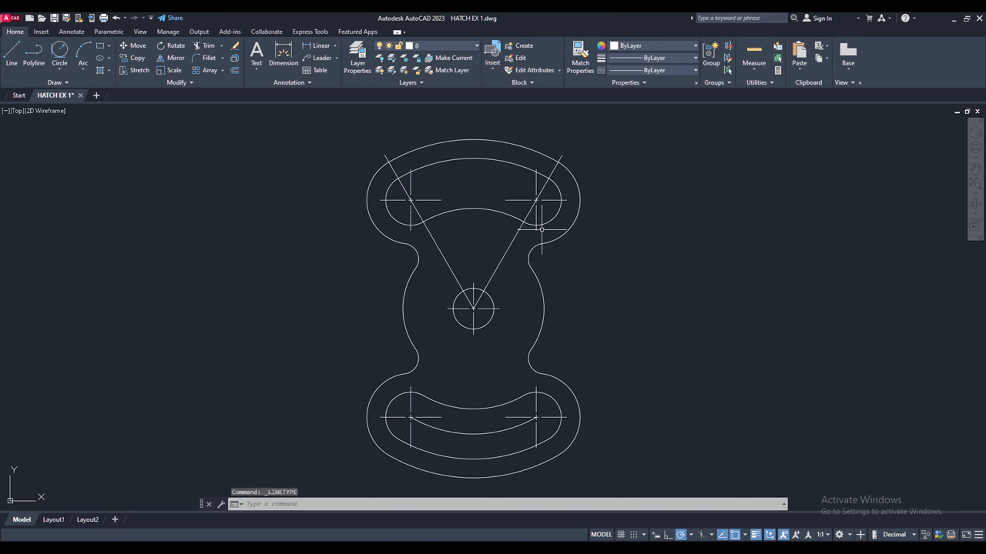
# Step: Set the linetype of both angled lines running from the central hole through the upper slot to CENTER
pyautogui.click(509, 264)
pyautogui.click(442, 260)
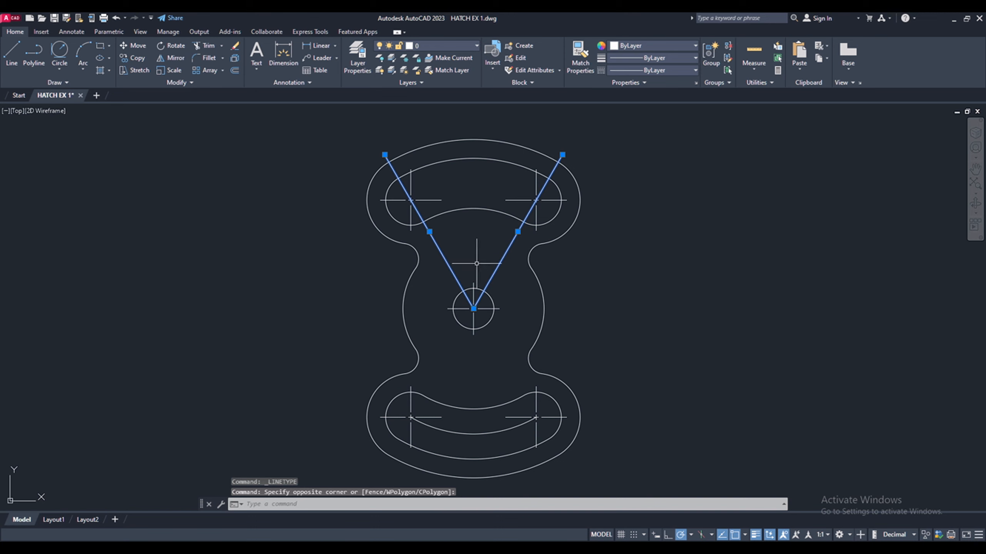
pyautogui.click(640, 72)
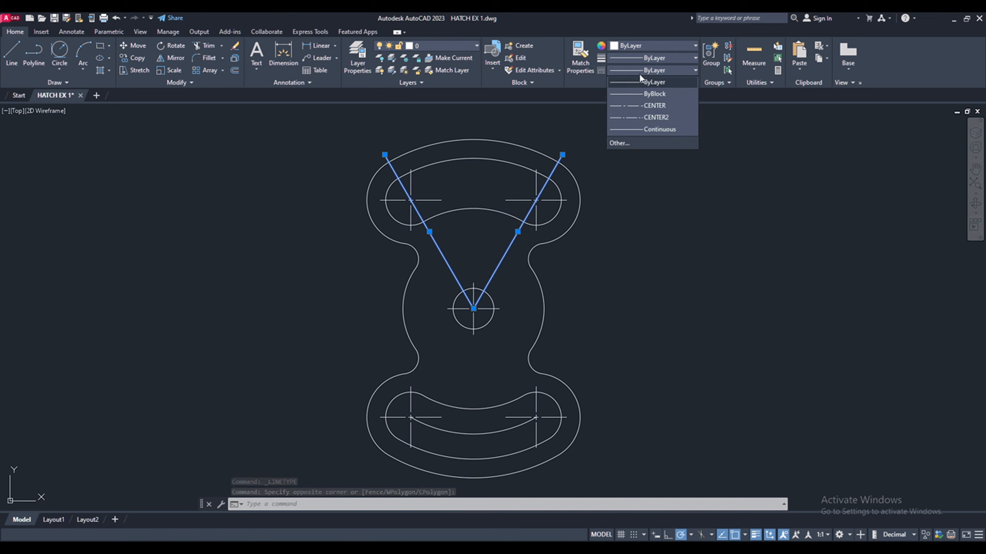
pyautogui.click(646, 103)
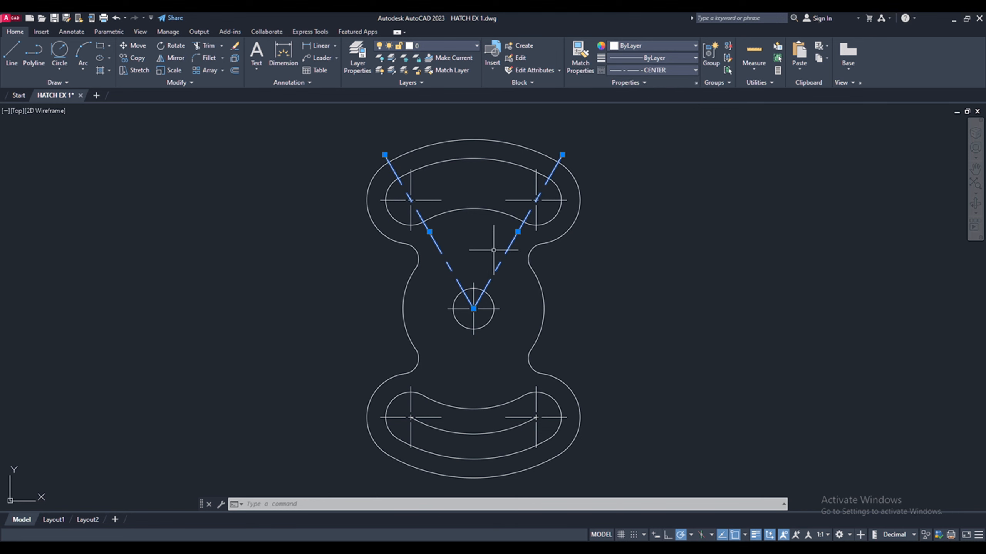
# Step: Set the linetype scale of the two angled centre lines to 0.5 in their object properties and deselect them
pyautogui.rightClick(510, 249)
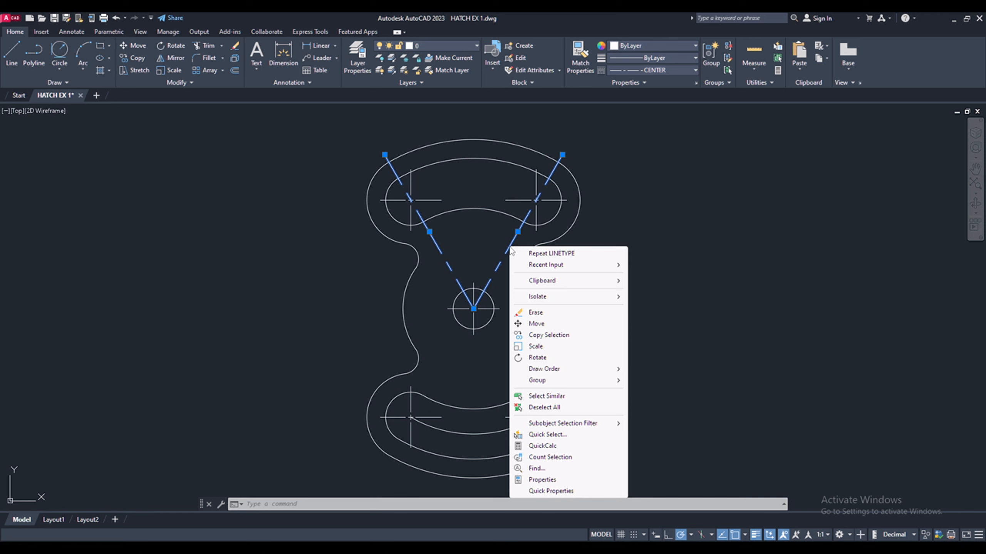
pyautogui.click(557, 480)
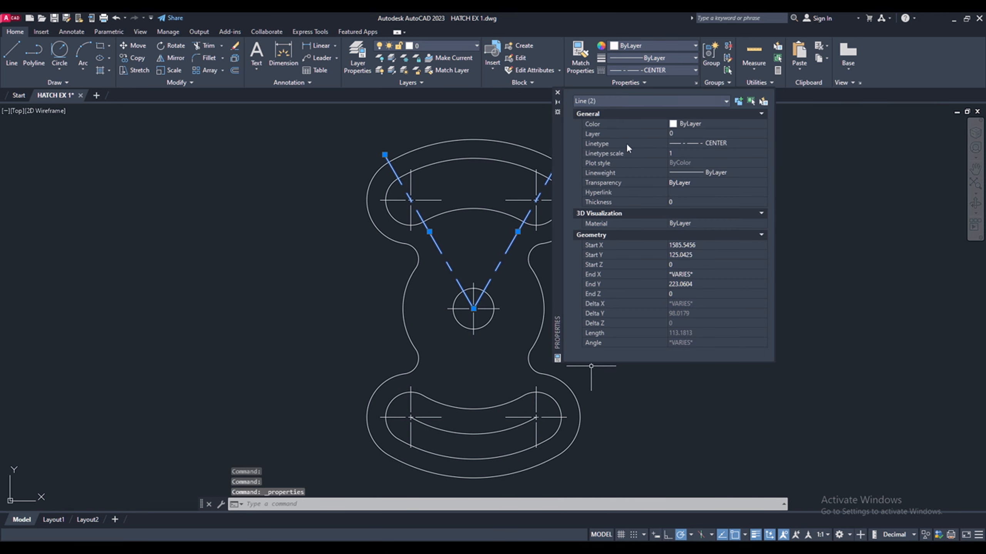
pyautogui.click(670, 154)
pyautogui.write('0.5')
pyautogui.press('Return')
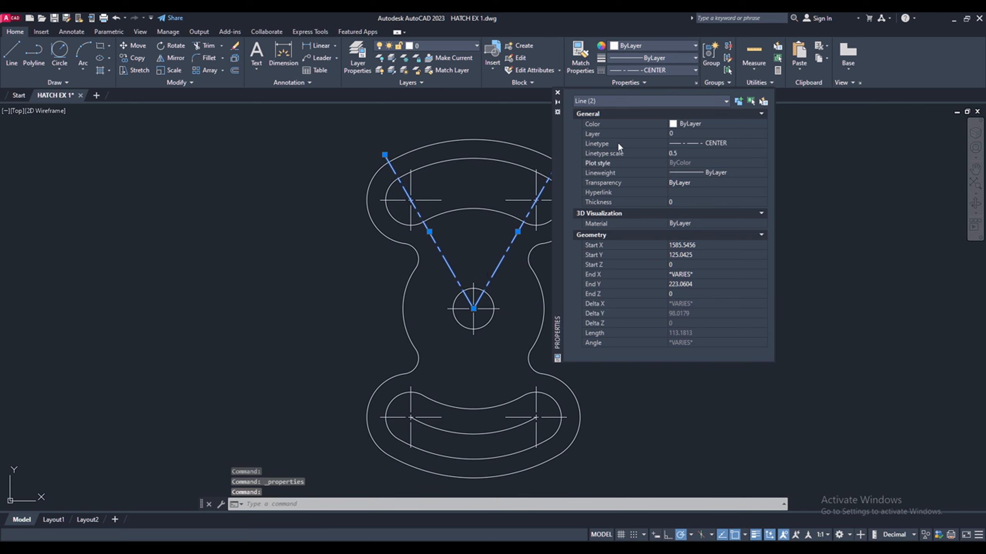
pyautogui.click(558, 92)
pyautogui.press('Escape')
# Step: Set the lineweight of the hub's right outer arc to 0.70 mm and deselect it
pyautogui.scroll(2, 484, 257)
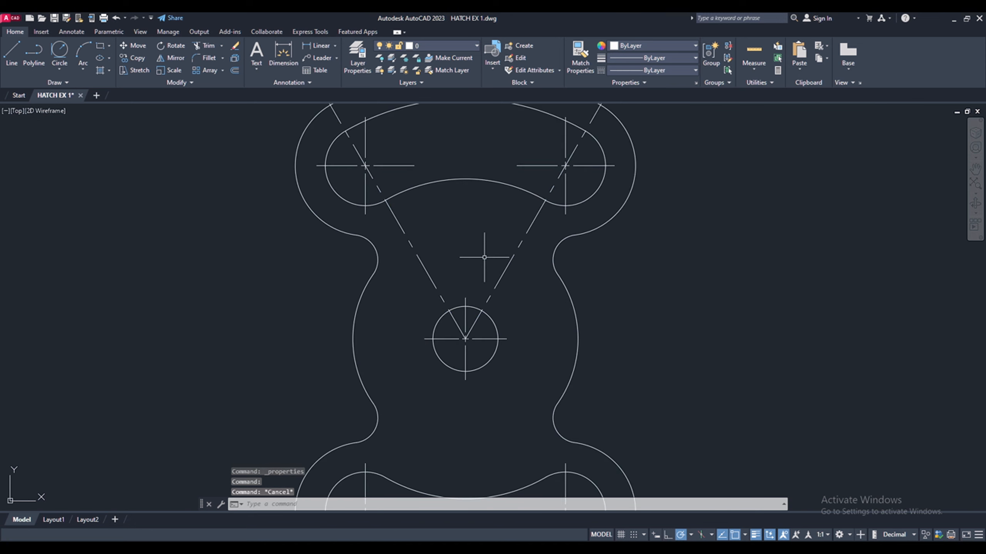
pyautogui.scroll(-2, 473, 150)
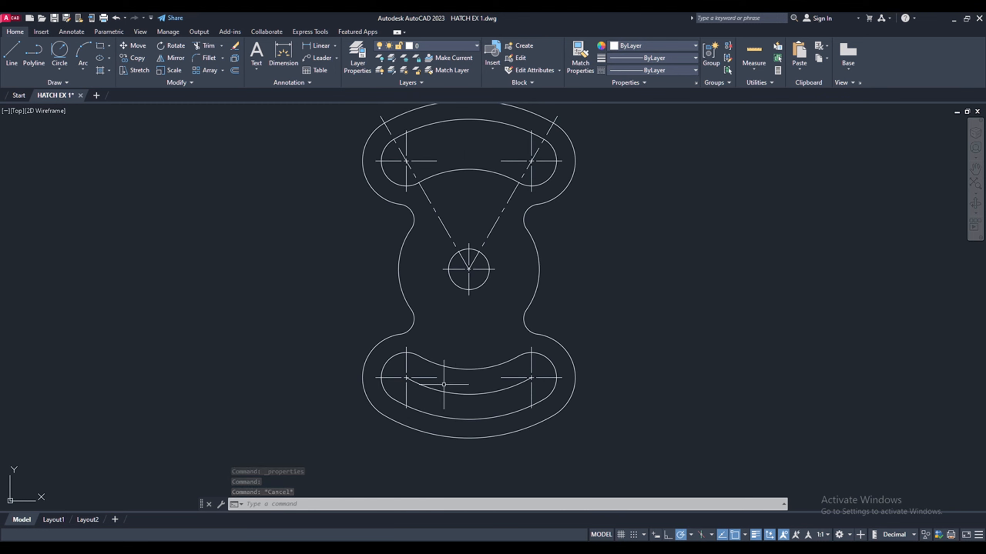
pyautogui.moveTo(485, 154); pyautogui.dragTo(488, 185, button='middle')
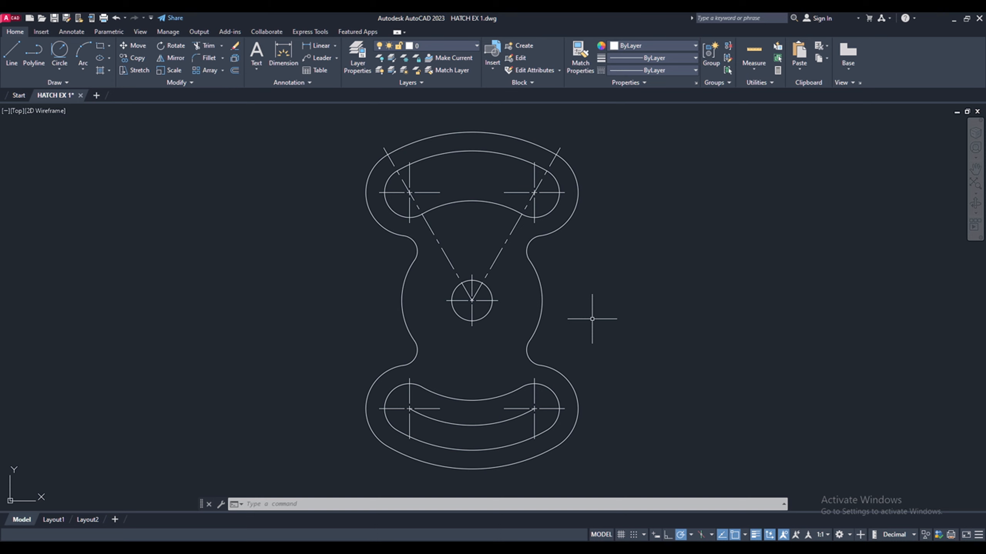
pyautogui.click(563, 317)
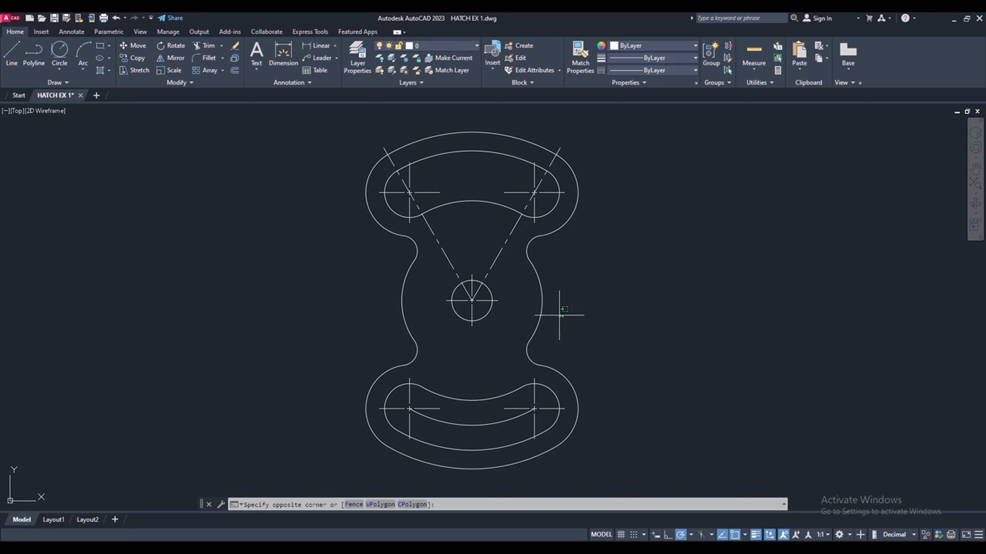
pyautogui.click(539, 304)
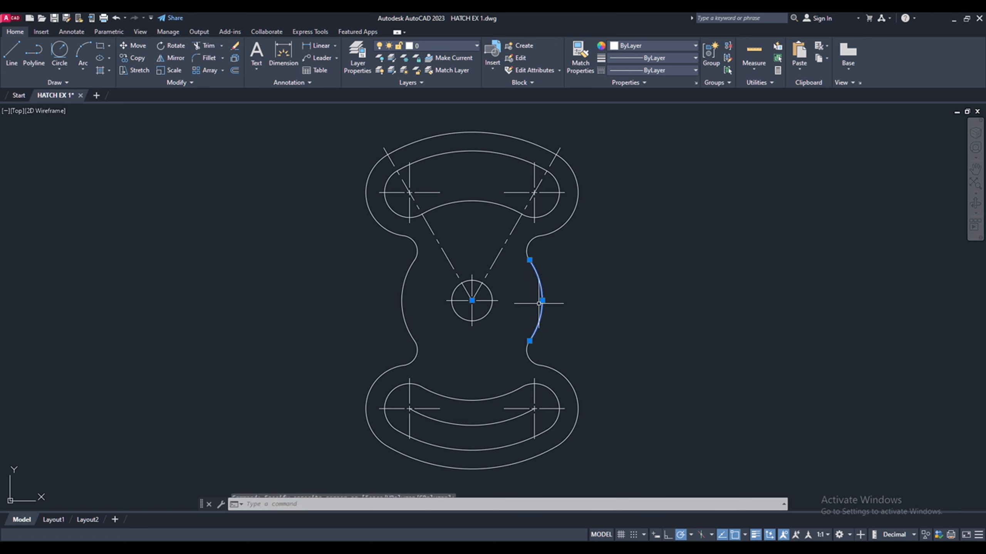
pyautogui.click(647, 59)
pyautogui.scroll(-3, 655, 116)
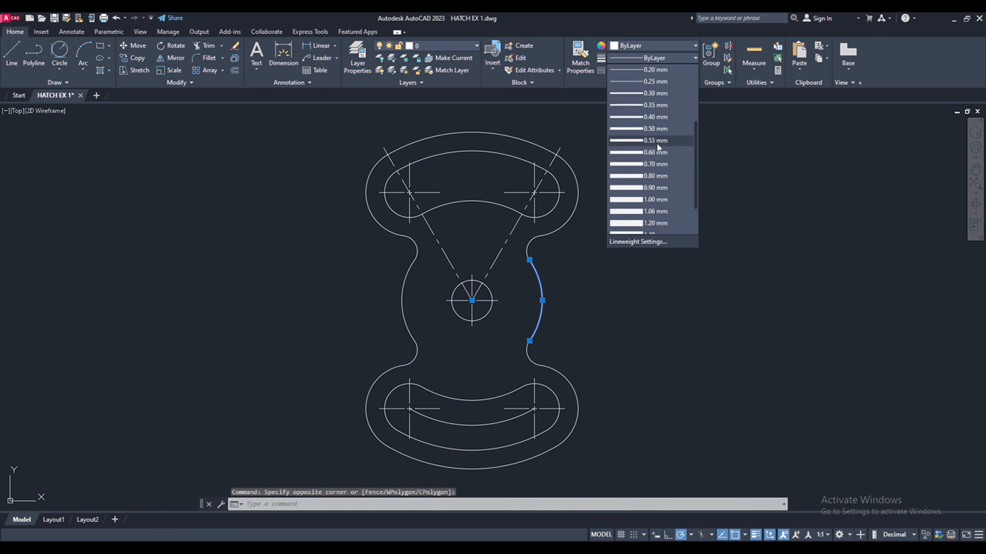
pyautogui.click(651, 164)
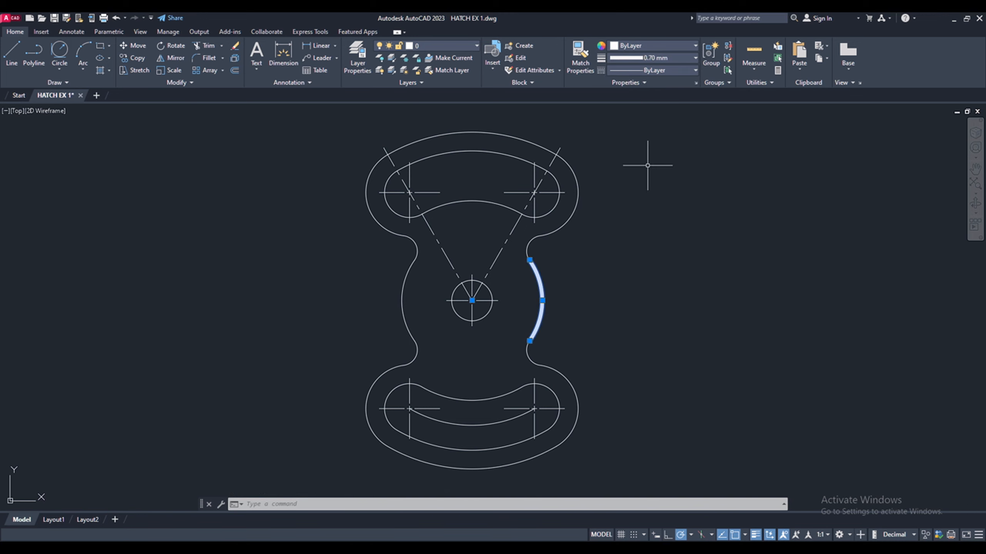
pyautogui.press('Escape')
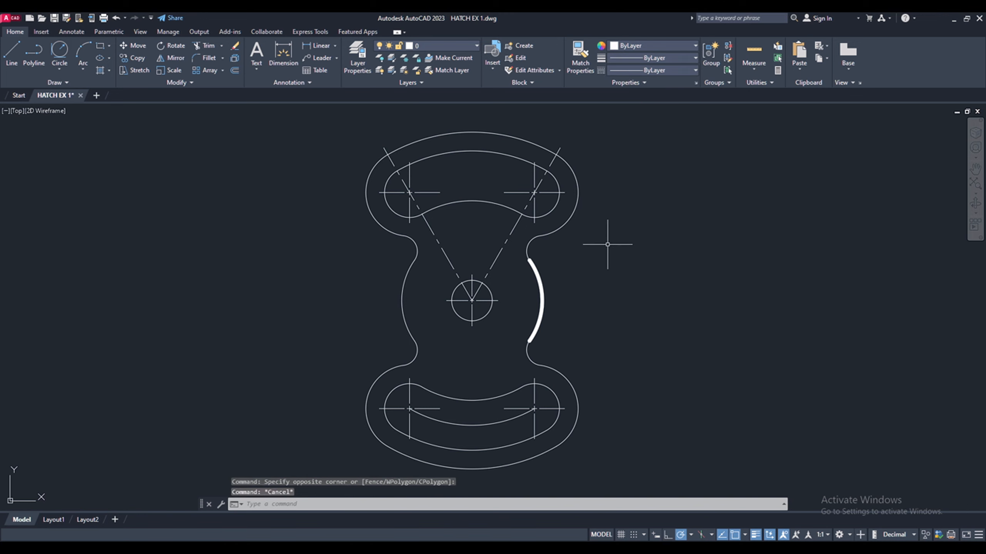
# Step: Set the lineweight of the right angled centre line to 0.30 mm and deselect it
pyautogui.click(506, 261)
pyautogui.click(500, 252)
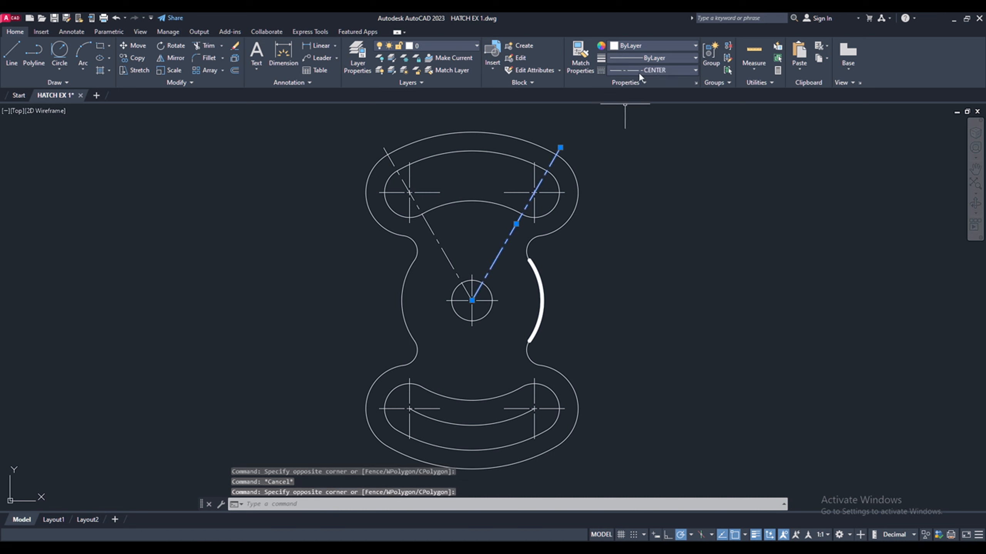
pyautogui.click(645, 59)
pyautogui.scroll(-1, 663, 155)
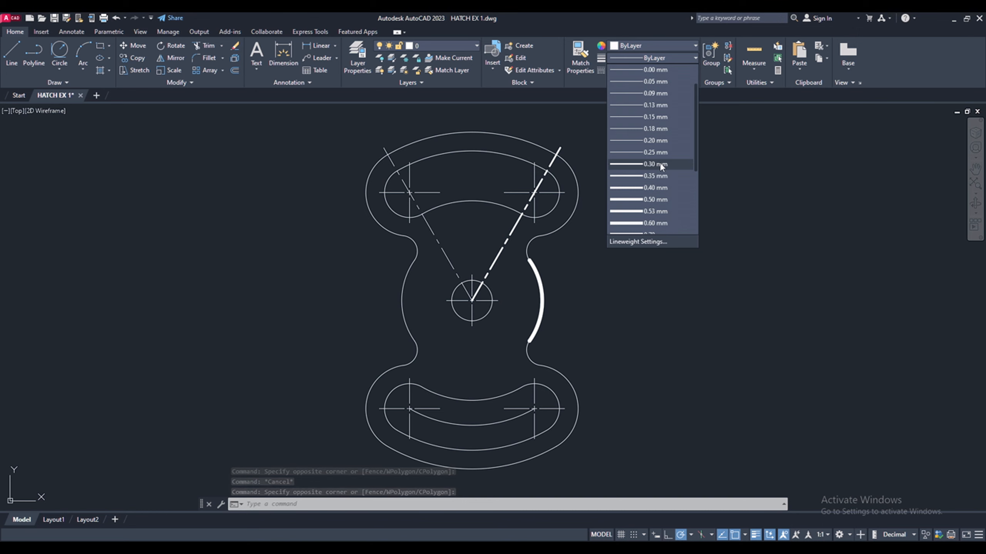
pyautogui.click(655, 164)
pyautogui.press('Escape')
pyautogui.press('Escape')
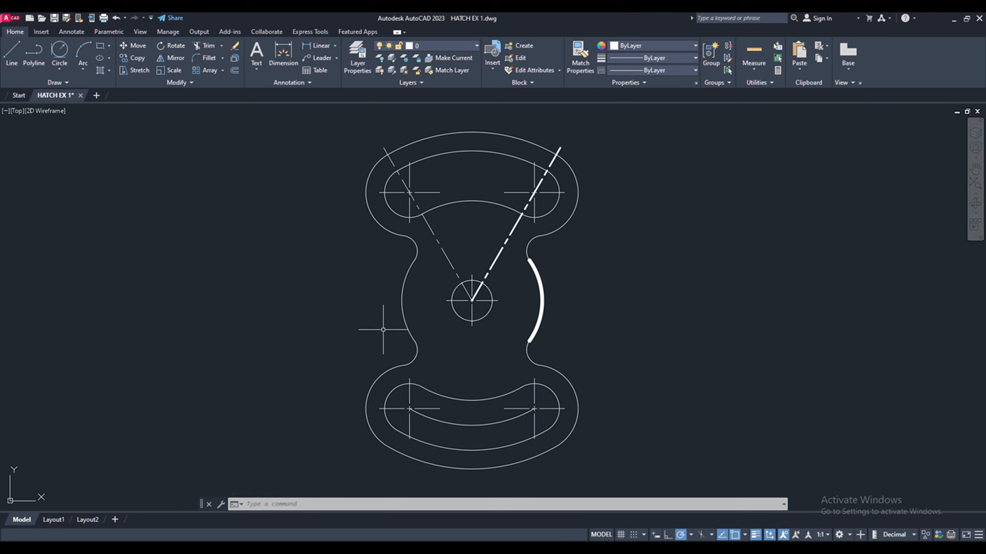
# Step: Match the properties of the hub's thick right arc onto the hub's left arc and everything in the lower lobe
pyautogui.click(276, 504)
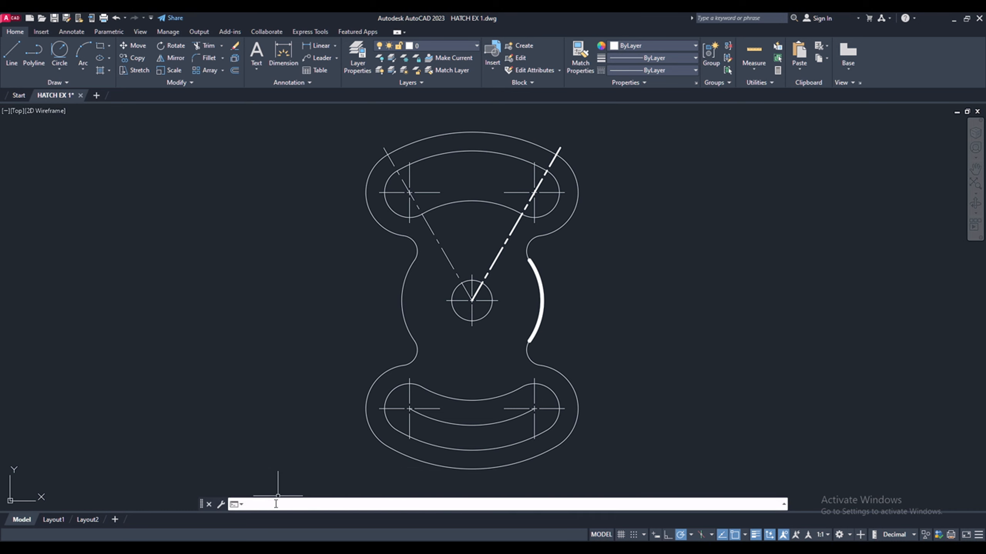
pyautogui.write('MATCHPROP')
pyautogui.press('Return')
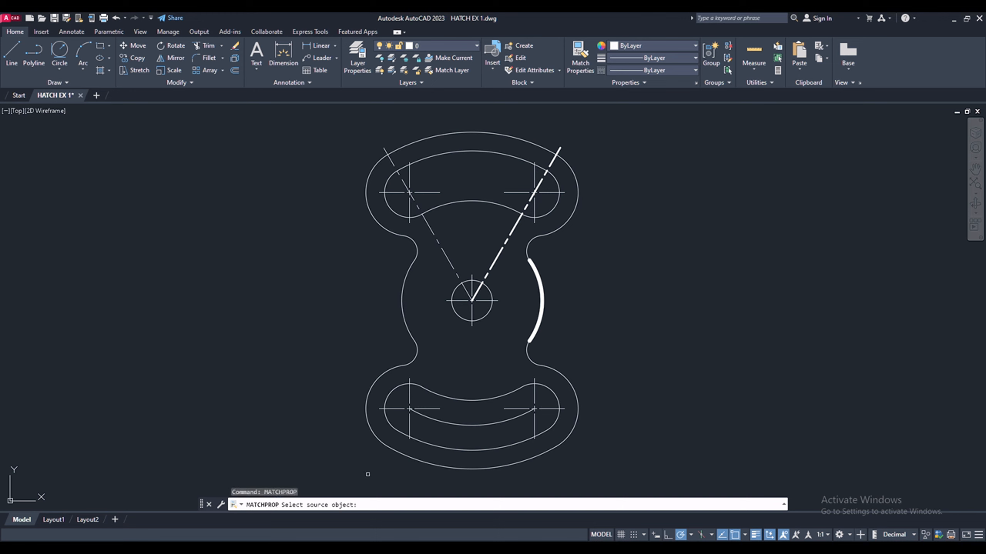
pyautogui.click(535, 273)
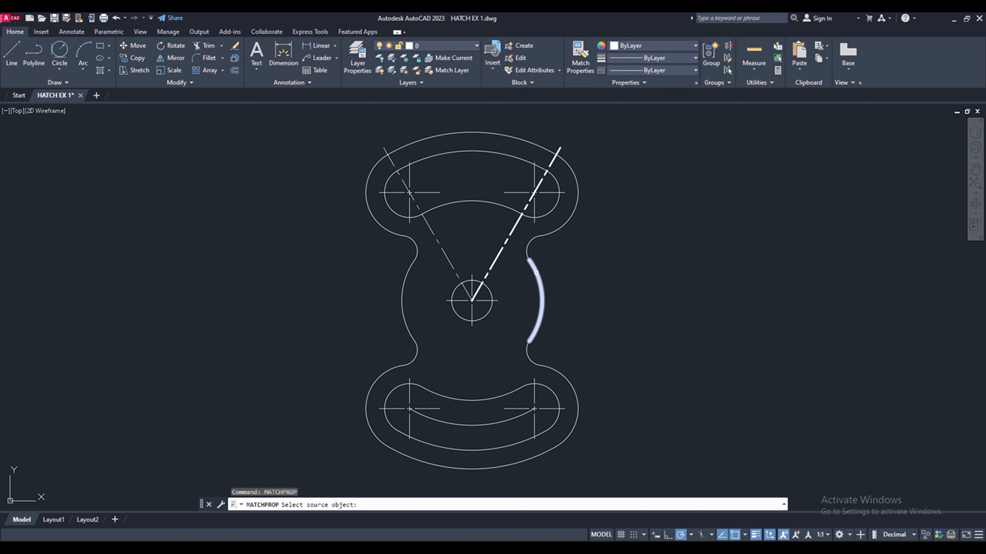
pyautogui.scroll(-2, 541, 268)
pyautogui.scroll(2, 560, 379)
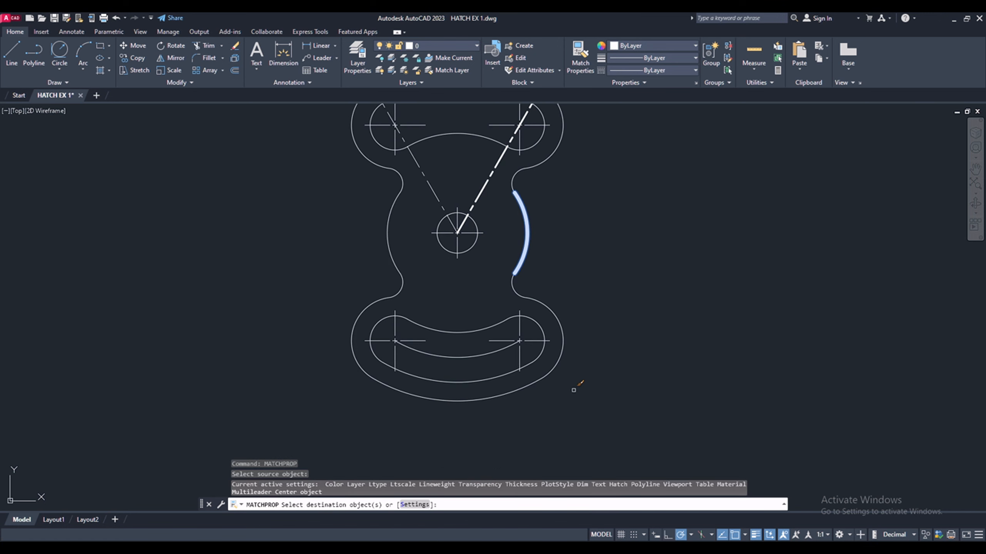
pyautogui.click(609, 409)
pyautogui.click(302, 292)
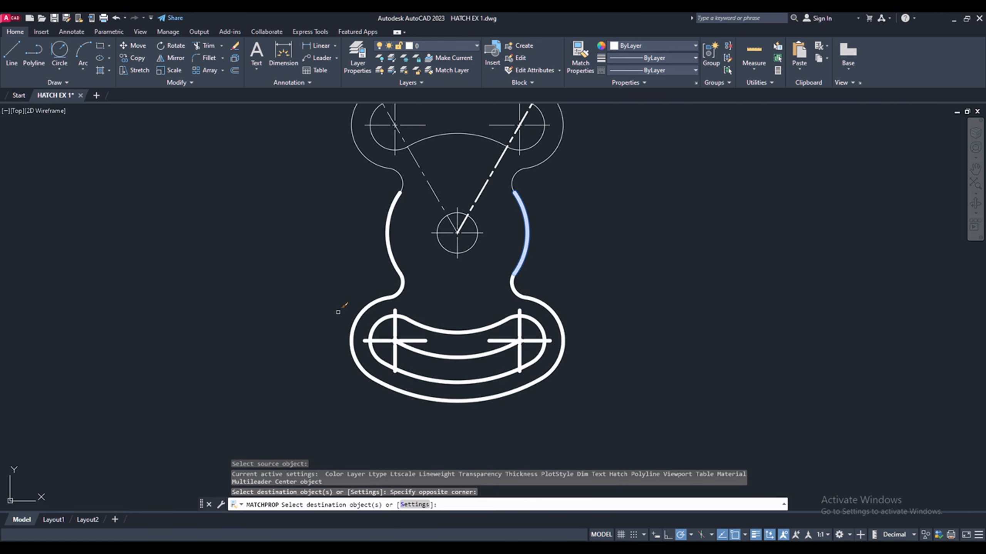
# Step: Match the same thick-arc properties onto the upper lobe, its slot and centre marks, the left angled line and the central hole
pyautogui.scroll(-2, 471, 323)
pyautogui.click(659, 311)
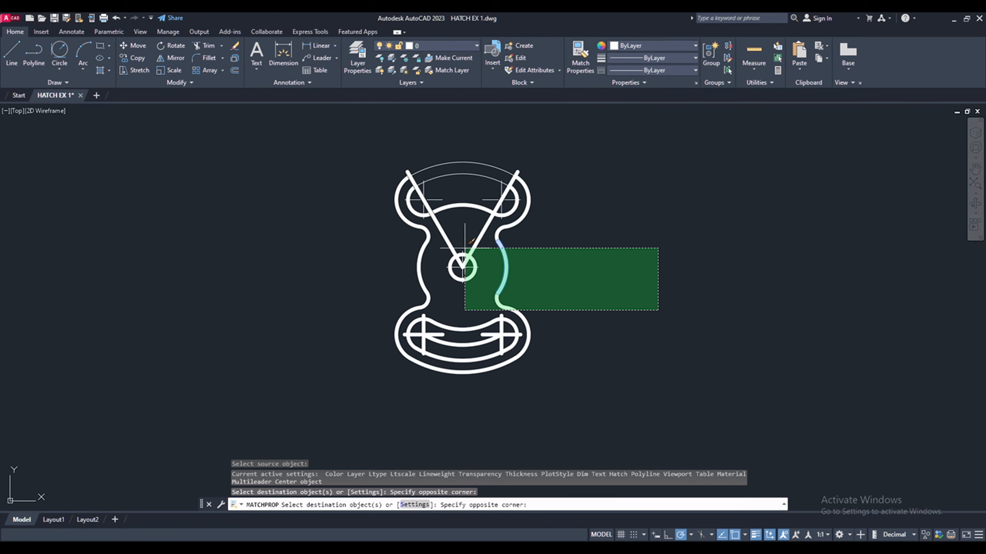
pyautogui.click(498, 242)
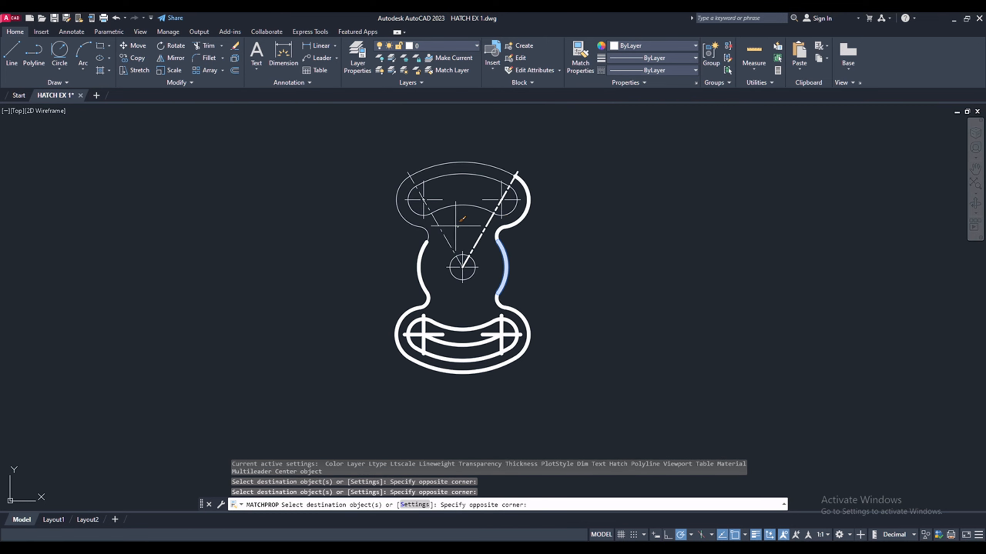
pyautogui.click(493, 268)
pyautogui.click(318, 139)
pyautogui.click(548, 232)
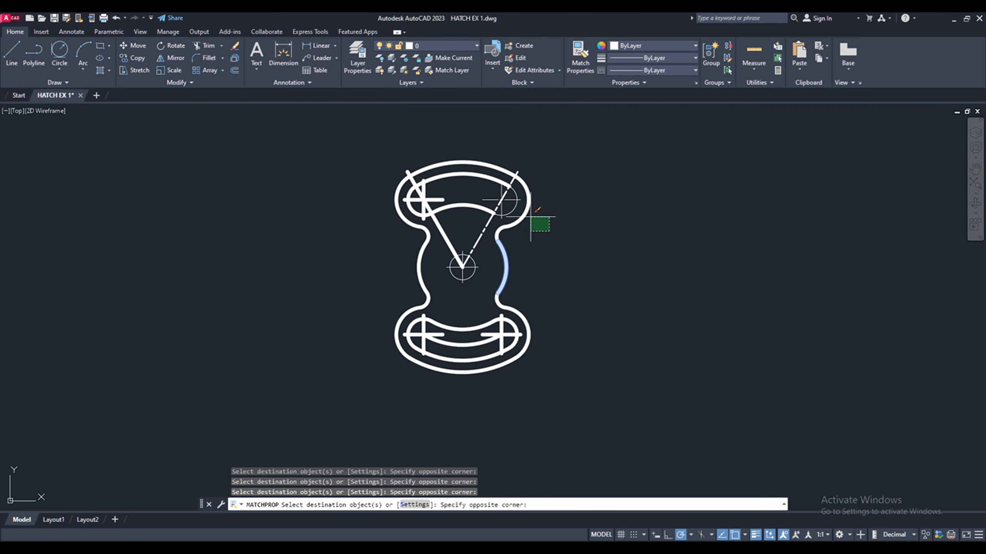
pyautogui.click(513, 198)
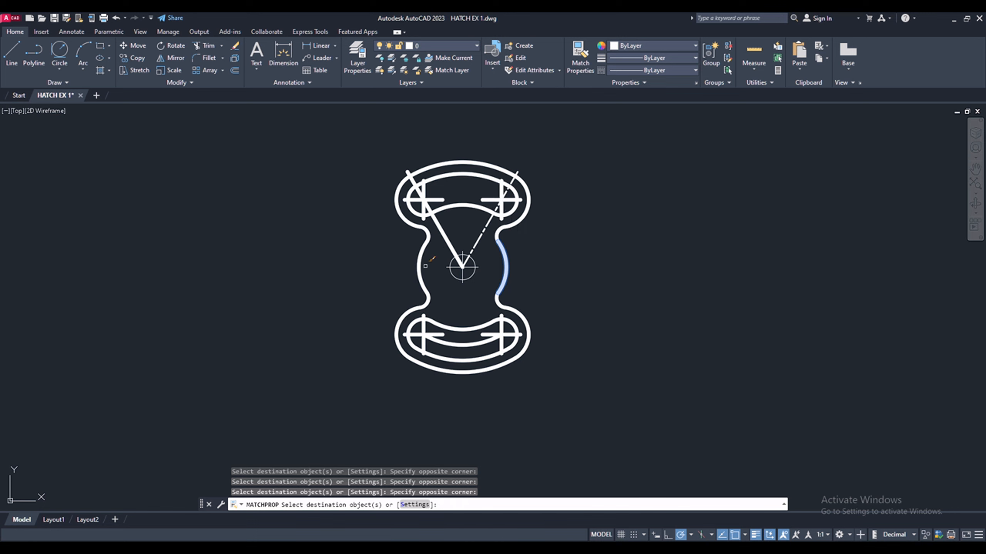
pyautogui.click(490, 291)
pyautogui.click(441, 270)
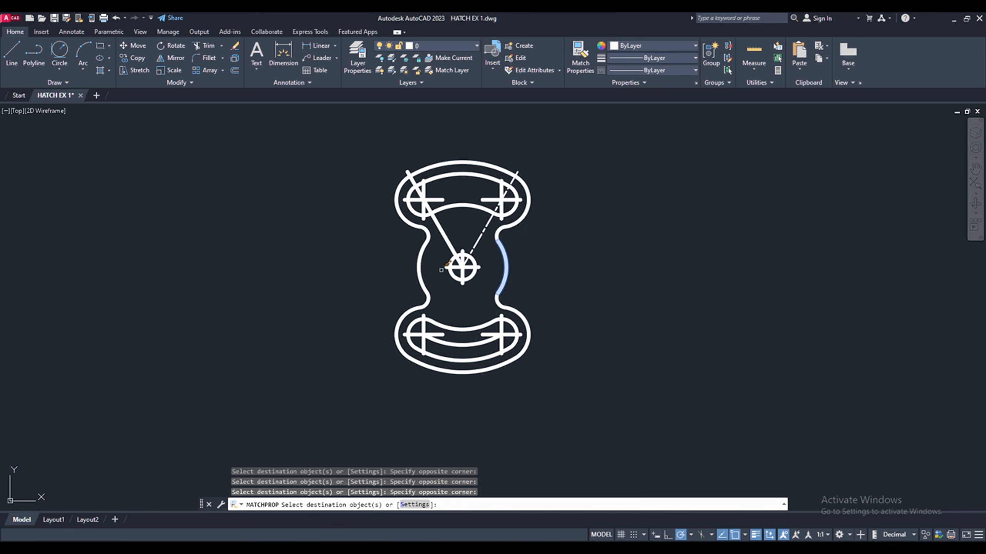
pyautogui.press('Return')
# Step: Match the right angled centre line's properties onto the upper slot's two centre marks and the left angled line
pyautogui.scroll(2, 426, 212)
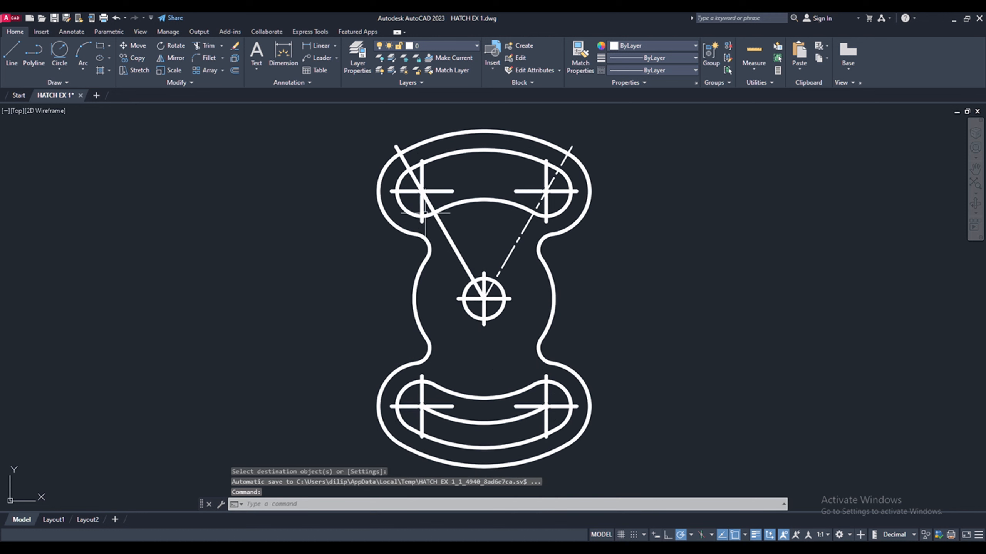
pyautogui.click(587, 68)
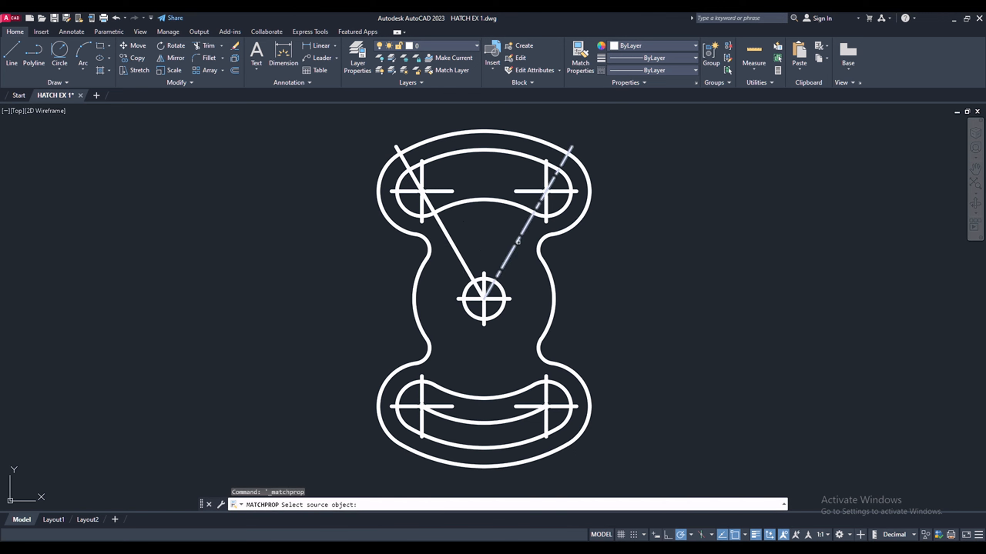
pyautogui.click(518, 241)
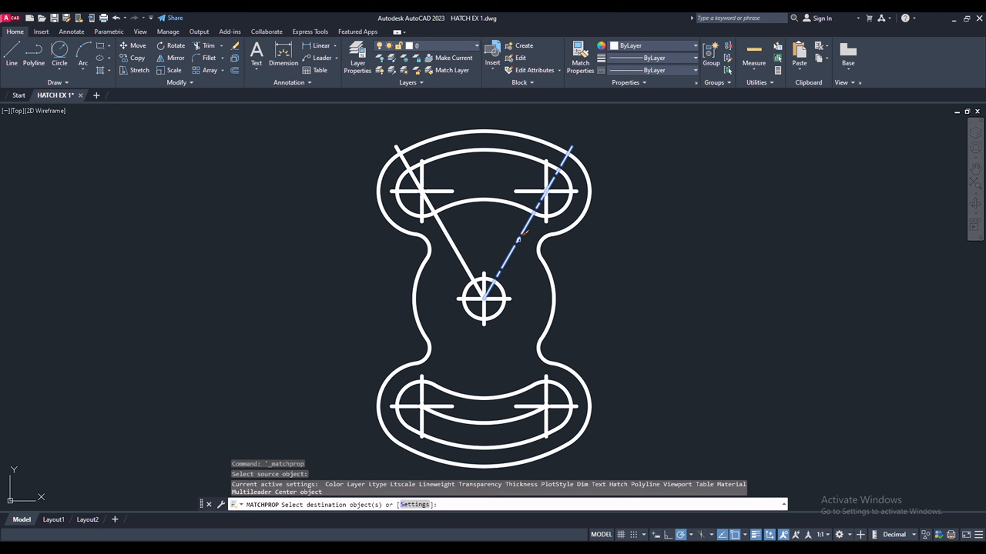
pyautogui.click(524, 190)
pyautogui.click(440, 191)
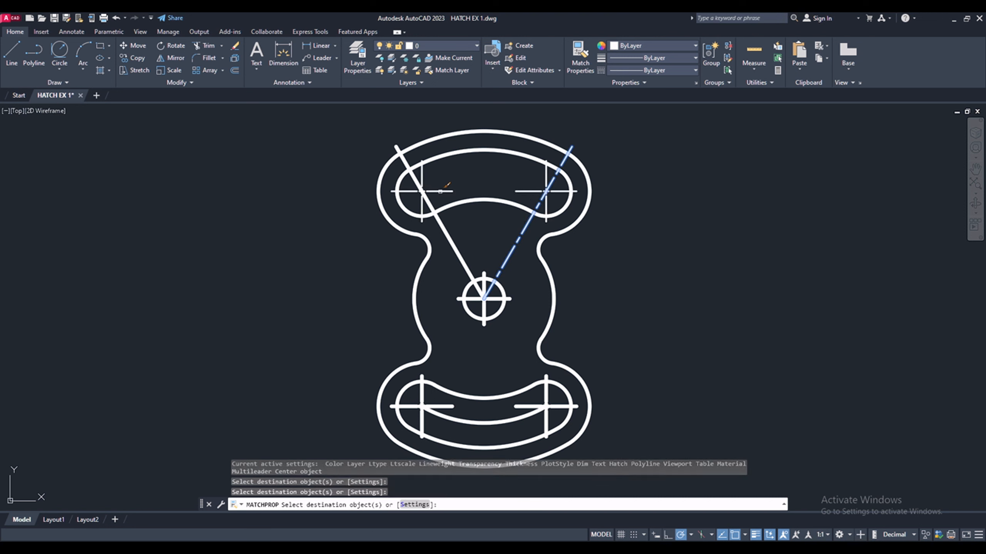
pyautogui.click(440, 222)
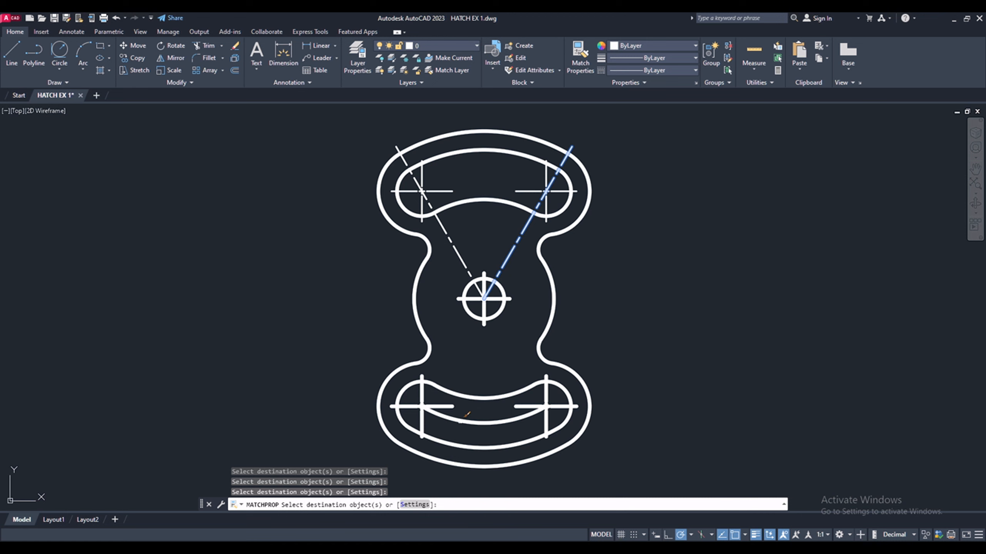
# Step: Match the same centre-line properties onto the lower slot's middle arc and centre marks and the central hole's centre mark
pyautogui.click(440, 408)
pyautogui.click(440, 406)
pyautogui.click(524, 407)
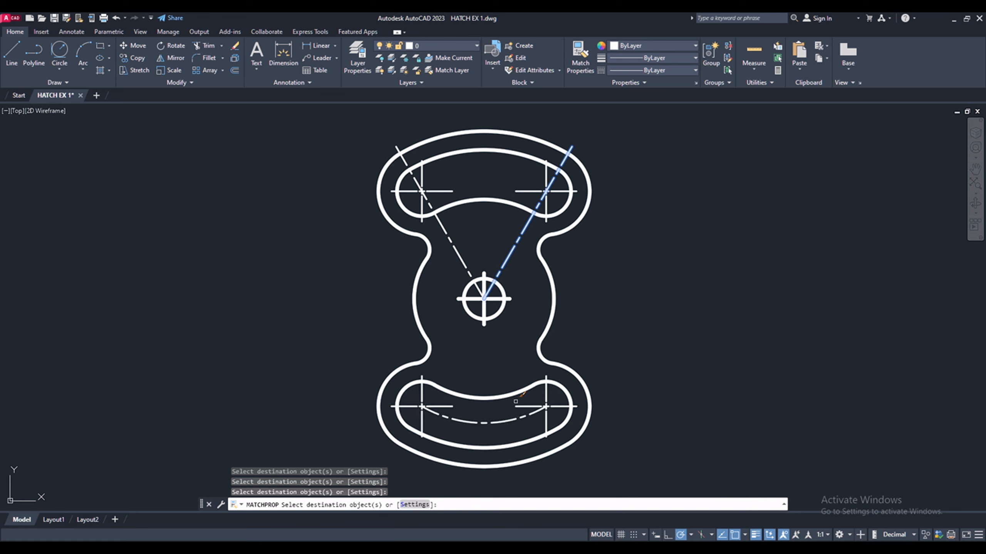
pyautogui.click(484, 324)
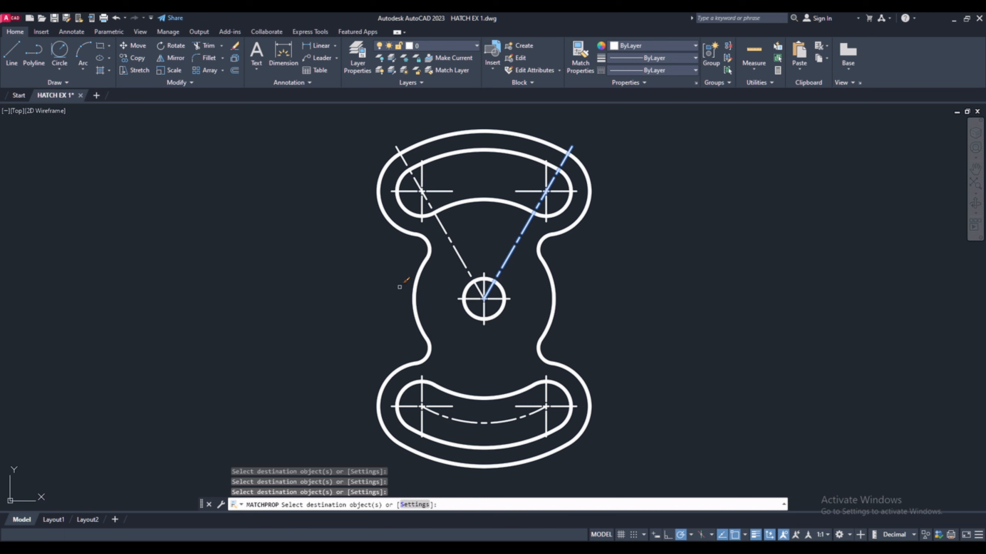
pyautogui.press('Return')
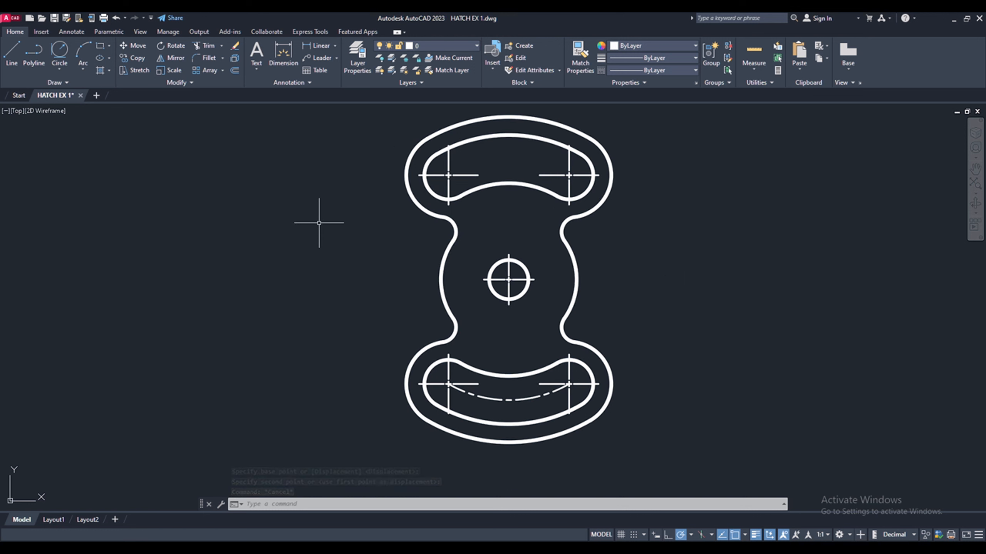
# Step: Hatch the part's body around the slots and central hole with the ANSI31 pattern in yellow 244,238,81
pyautogui.click(282, 505)
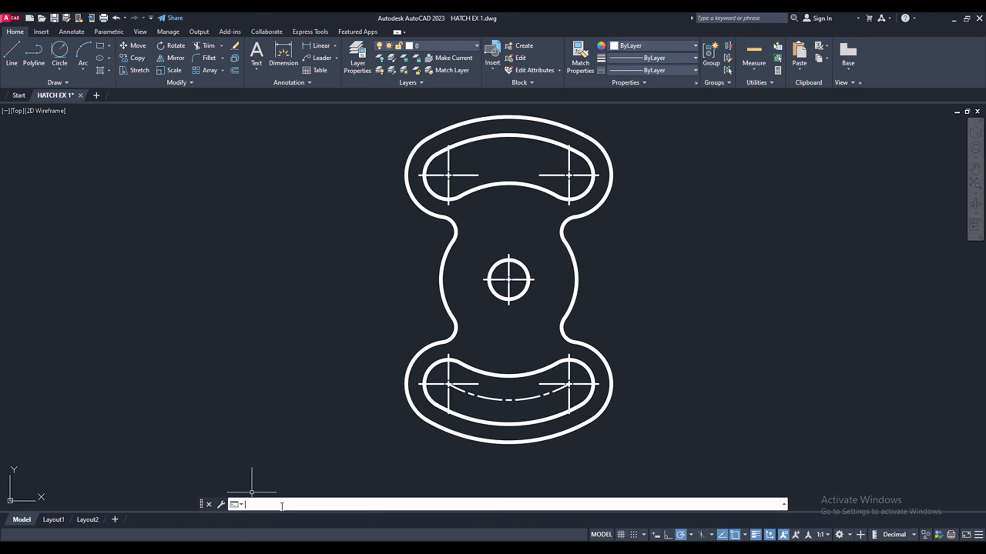
pyautogui.write('H')
pyautogui.press('Return')
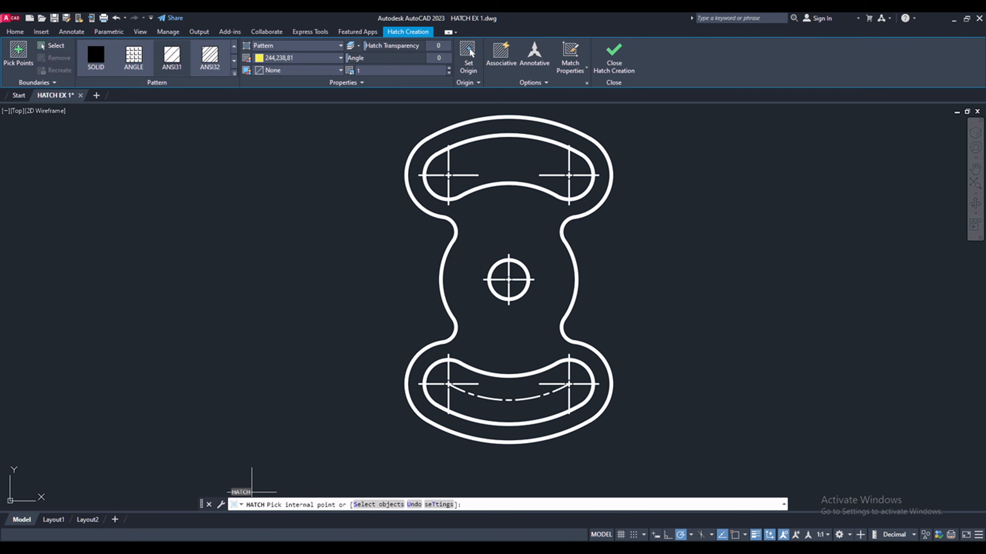
pyautogui.click(234, 72)
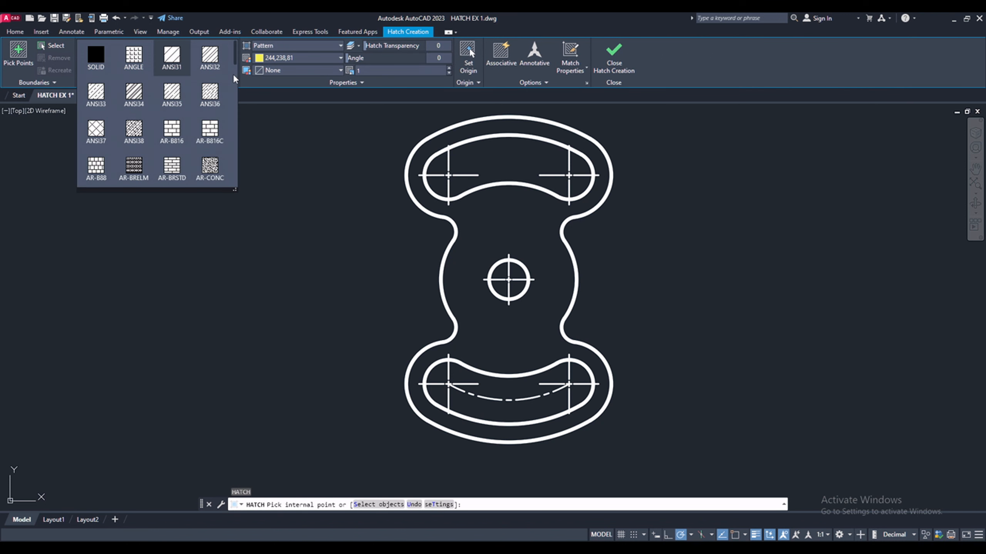
pyautogui.click(175, 58)
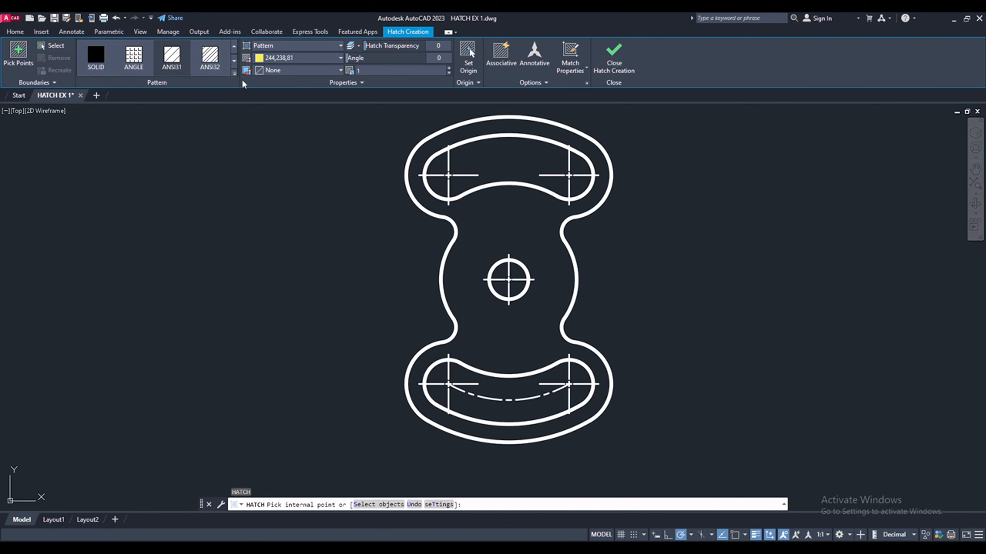
pyautogui.click(338, 61)
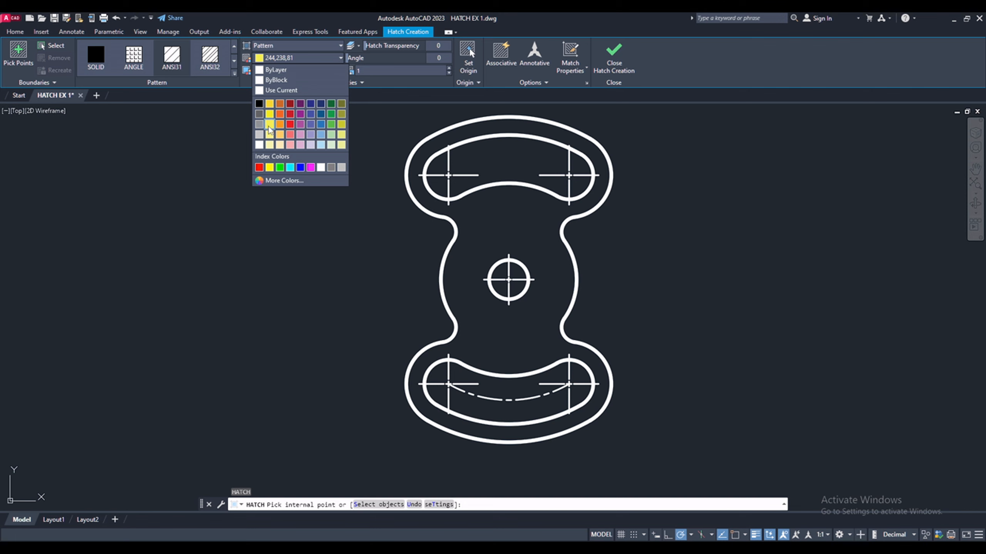
pyautogui.click(270, 125)
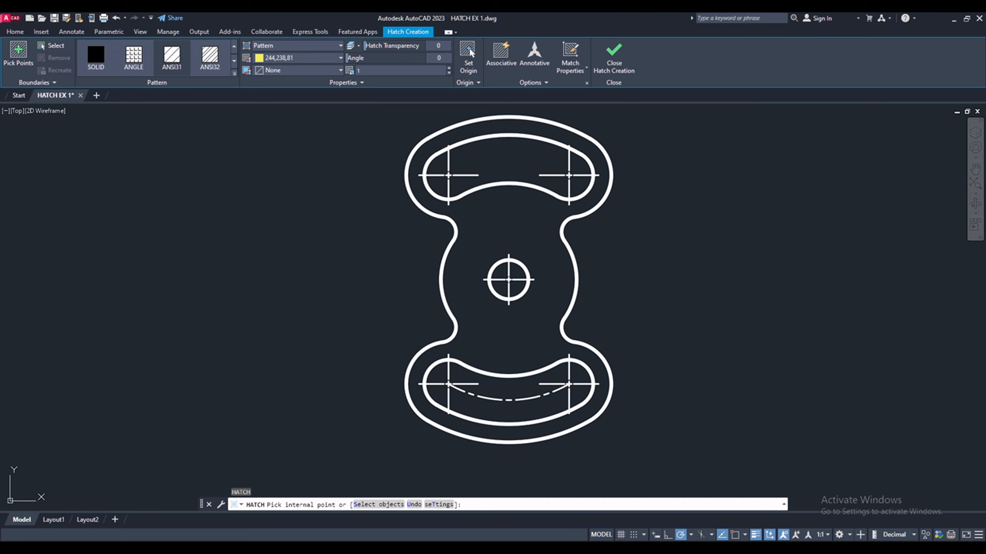
pyautogui.click(502, 222)
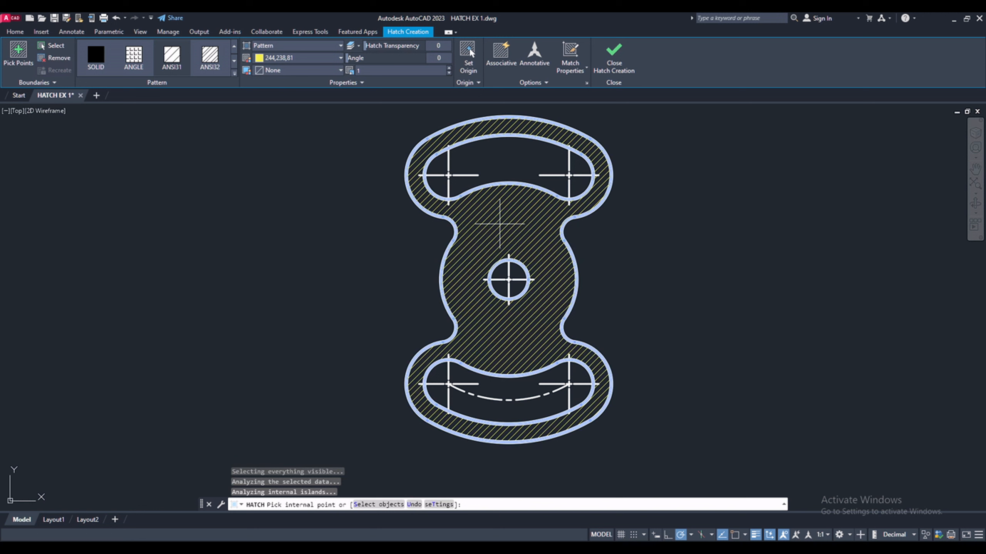
pyautogui.click(613, 72)
# Step: Draw a vertical line from the central hole's centre to just above the upper lobe's outer arc
pyautogui.scroll(2, 649, 164)
pyautogui.scroll(-2, 648, 164)
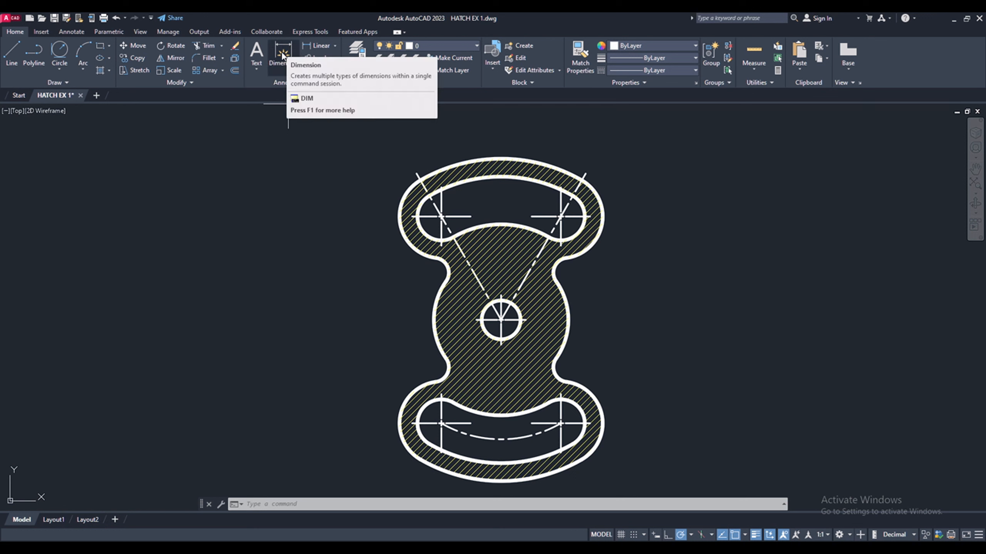
pyautogui.click(66, 170)
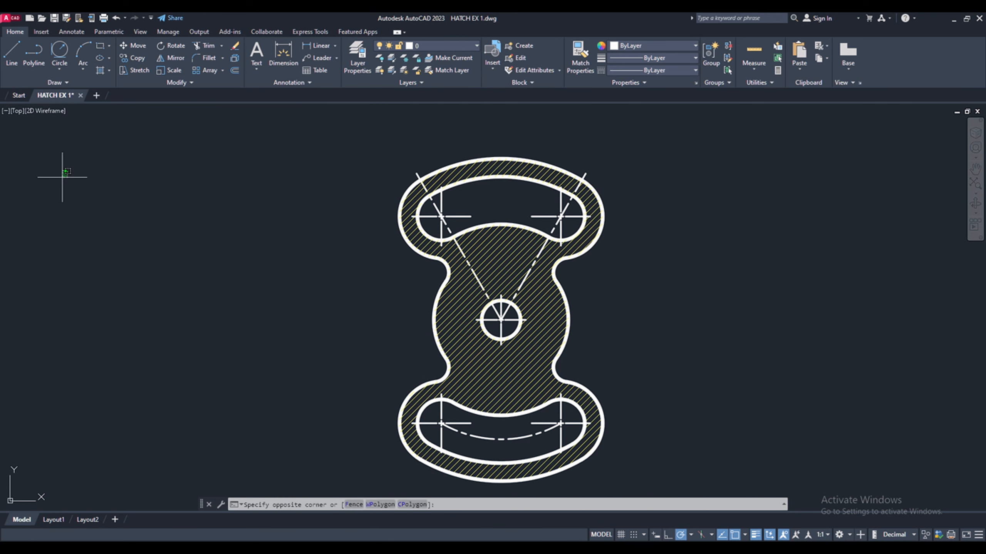
pyautogui.click(11, 54)
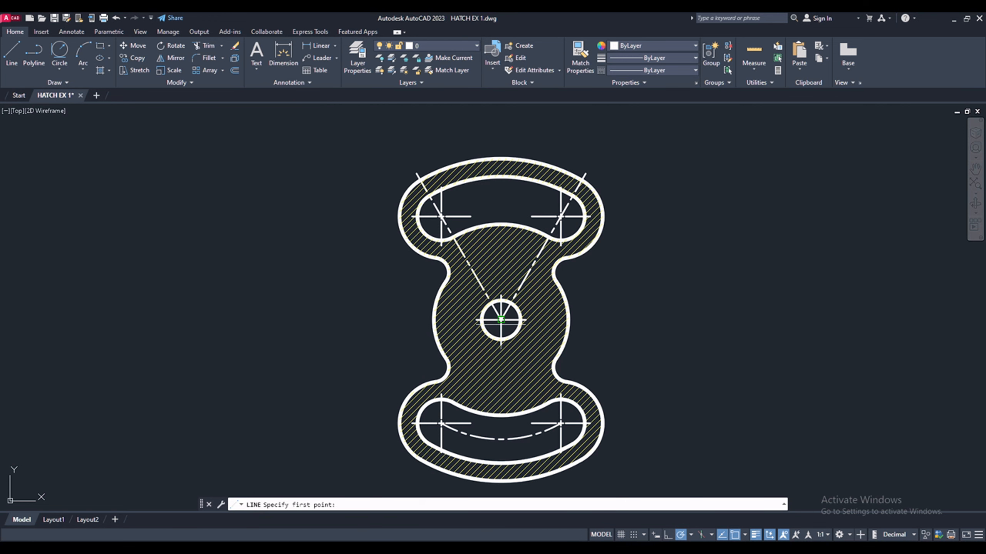
pyautogui.click(501, 320)
pyautogui.click(501, 158)
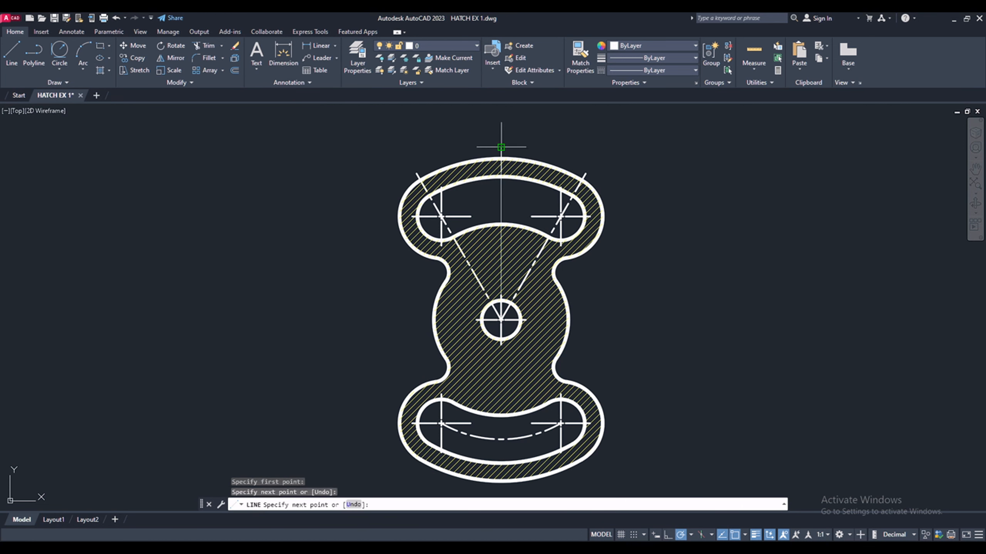
pyautogui.press('Escape')
# Step: Add an angular dimension between the left angled centre line and the vertical line, placed above the upper lobe
pyautogui.scroll(3, 496, 156)
pyautogui.scroll(-3, 488, 194)
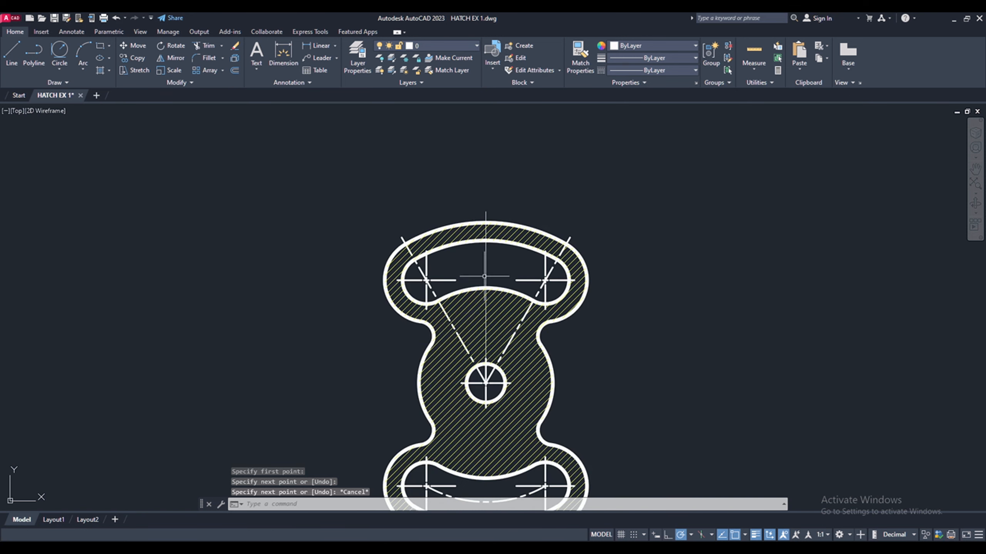
pyautogui.scroll(2, 488, 195)
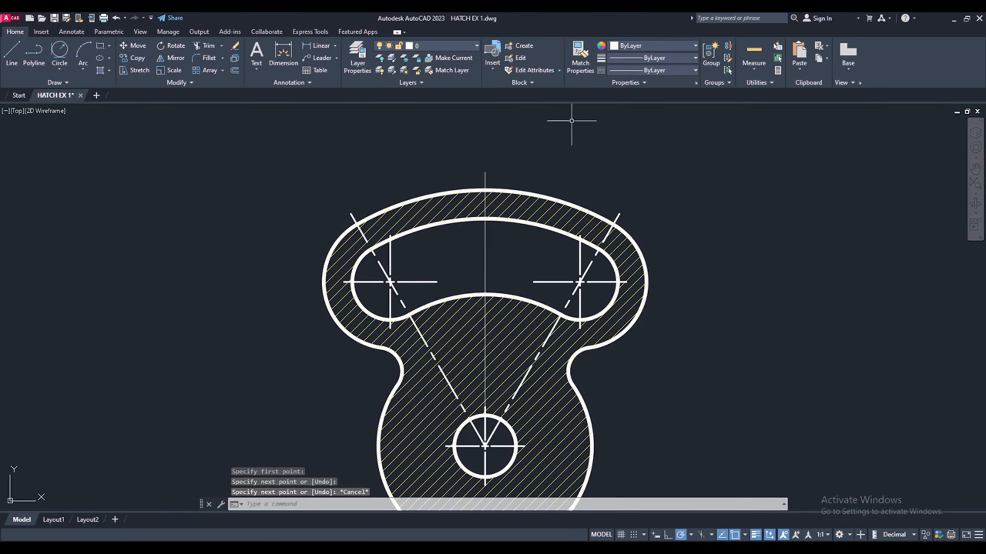
pyautogui.click(283, 54)
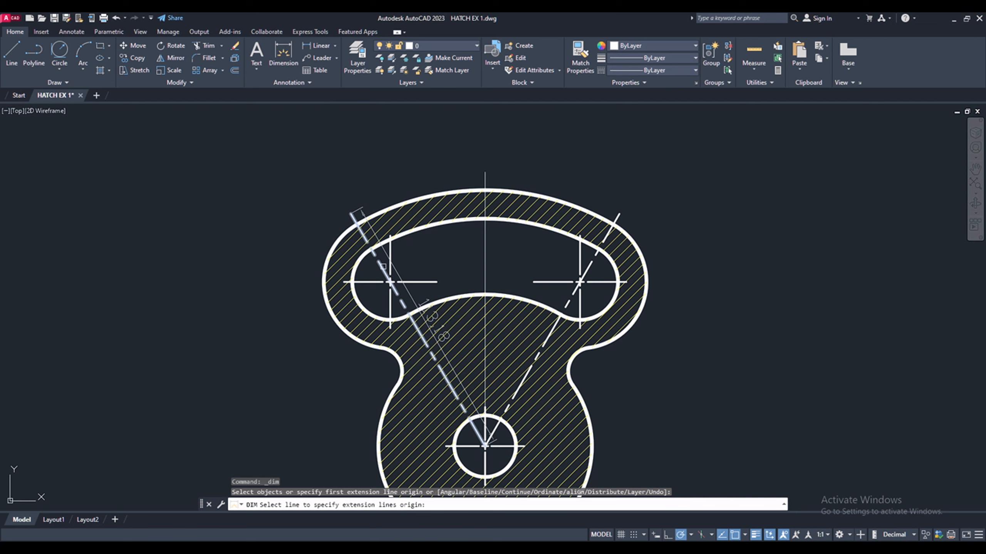
pyautogui.click(382, 267)
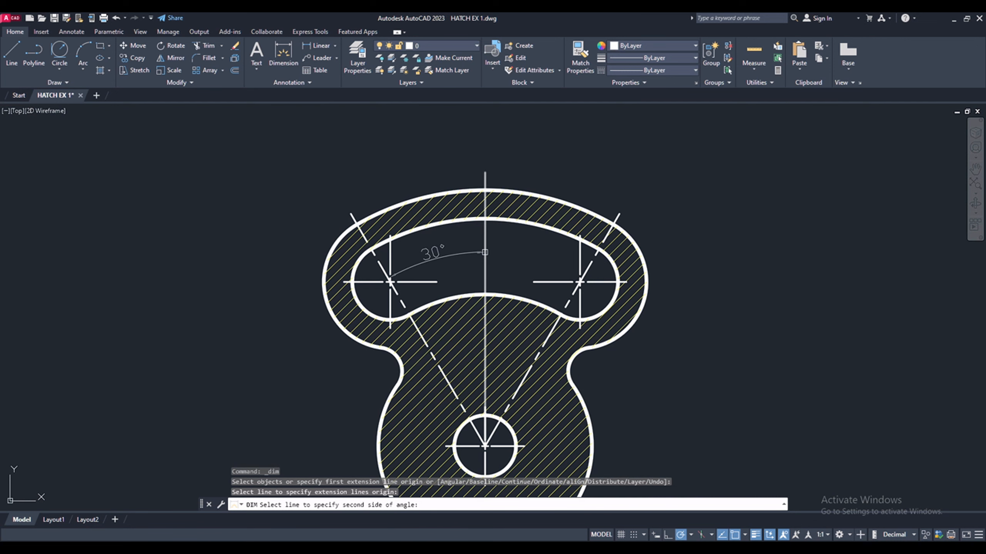
pyautogui.click(588, 268)
pyautogui.click(422, 136)
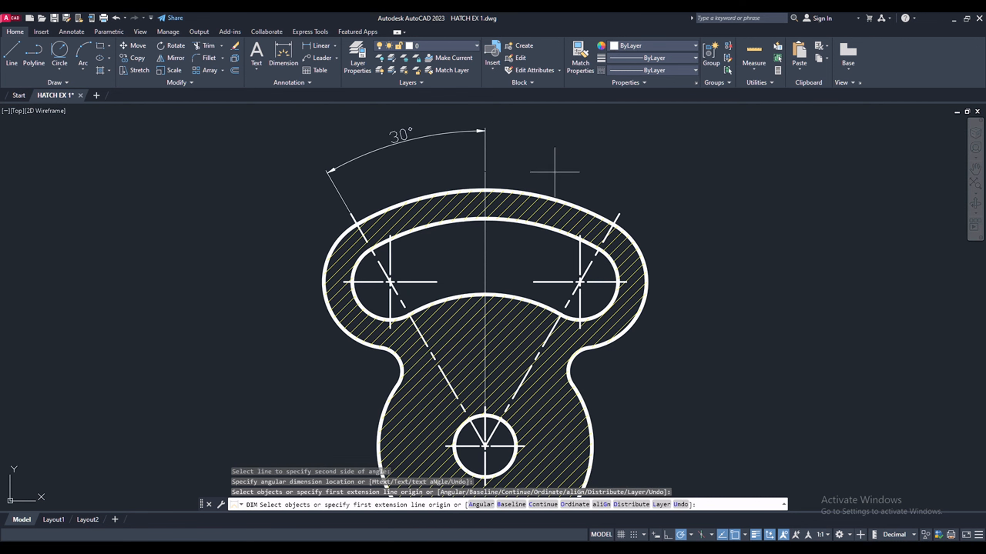
# Step: Add an angular dimension between the right angled centre line and the vertical line, aligned beside the existing angle dimension above the upper lobe
pyautogui.click(566, 306)
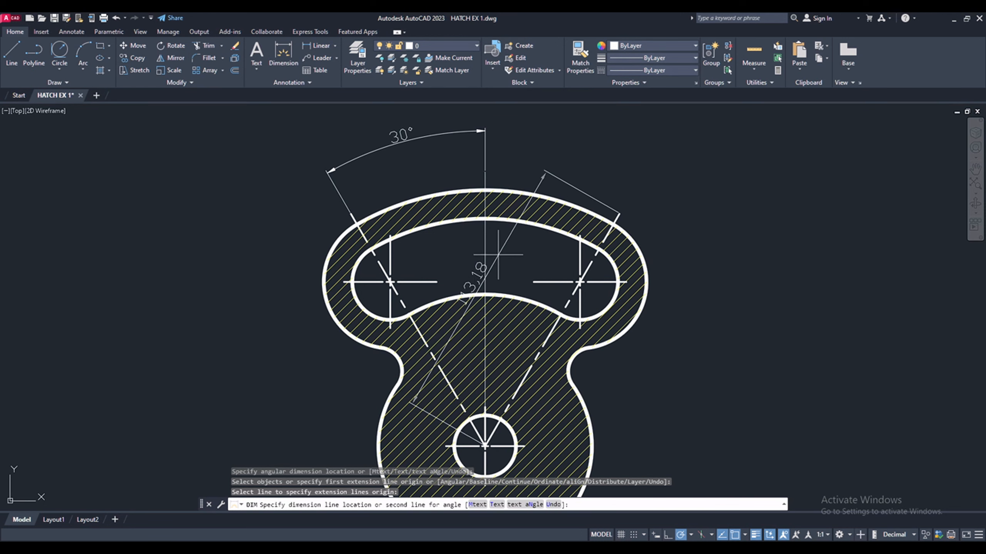
pyautogui.click(488, 250)
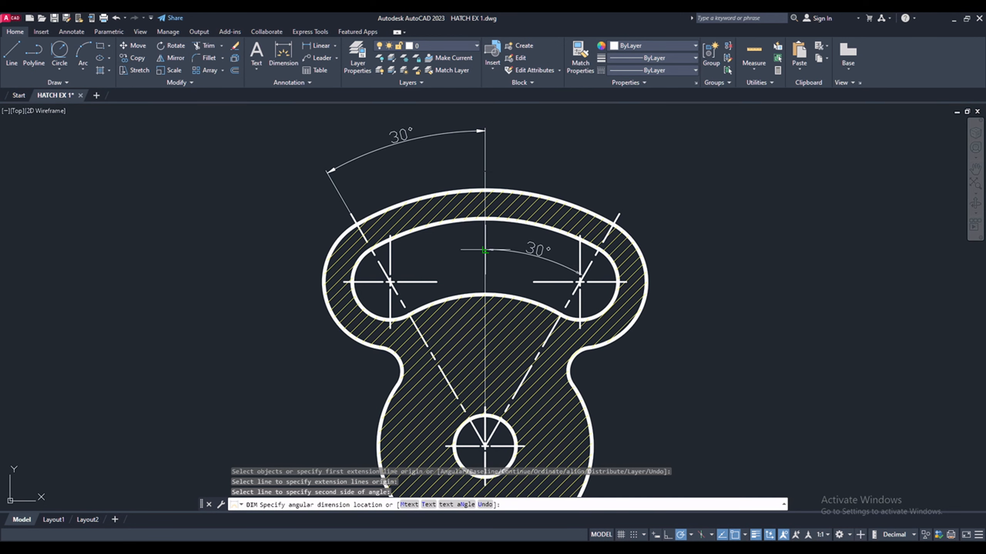
pyautogui.click(510, 130)
pyautogui.scroll(-2, 509, 128)
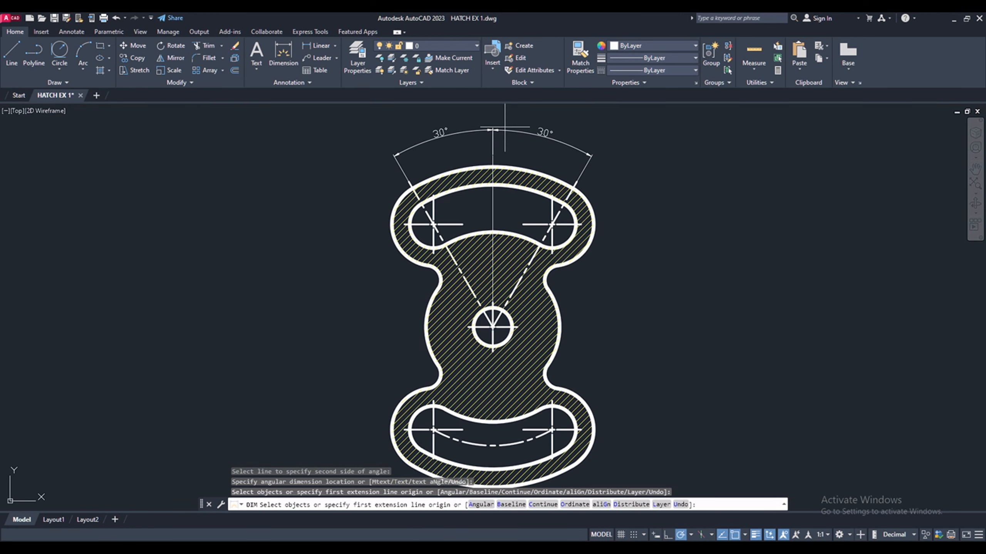
# Step: Add radius dimensions to the upper slot's left end arc and the upper lobe's right outer arc, placing both texts outside the part
pyautogui.scroll(4, 402, 209)
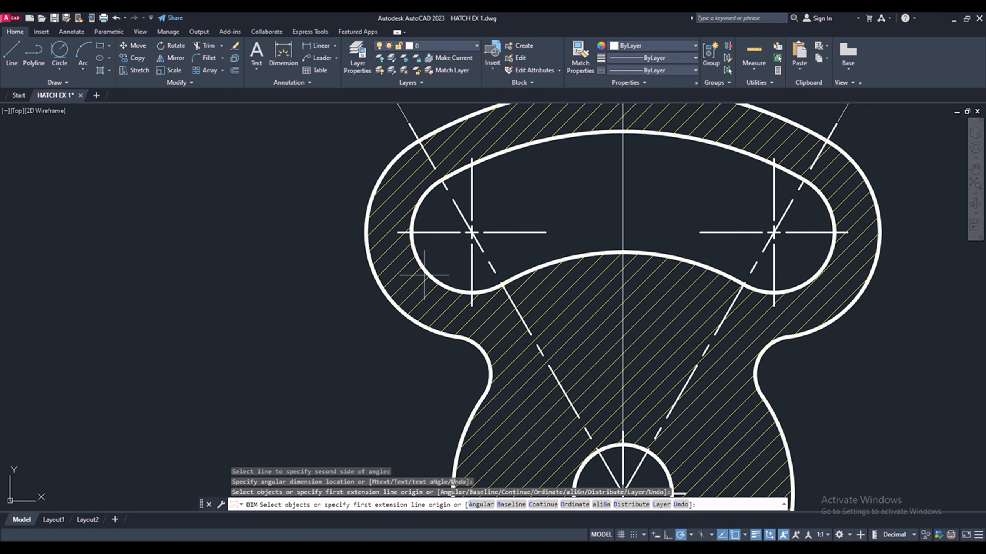
pyautogui.click(423, 272)
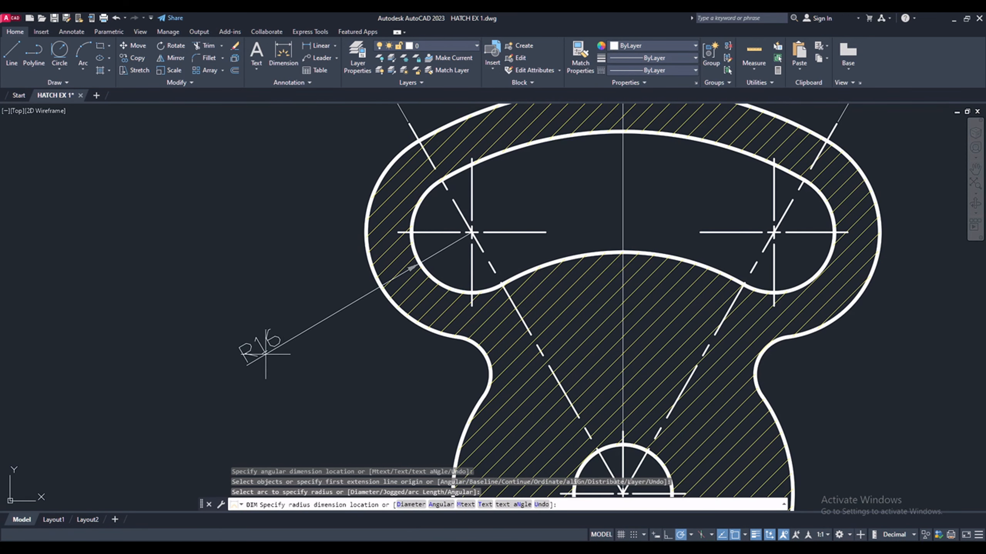
pyautogui.click(265, 355)
pyautogui.scroll(-2, 228, 231)
pyautogui.scroll(2, 656, 276)
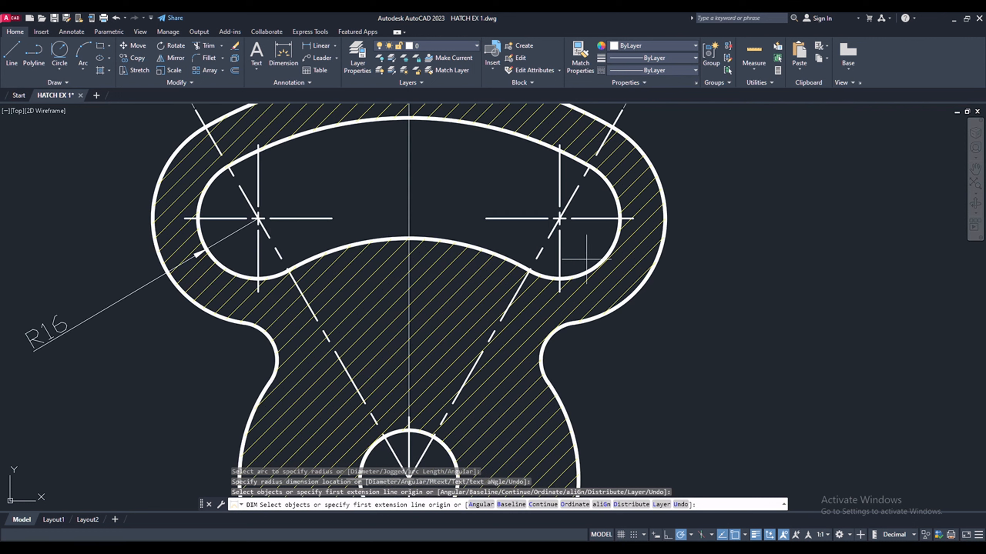
pyautogui.click(660, 256)
pyautogui.click(729, 327)
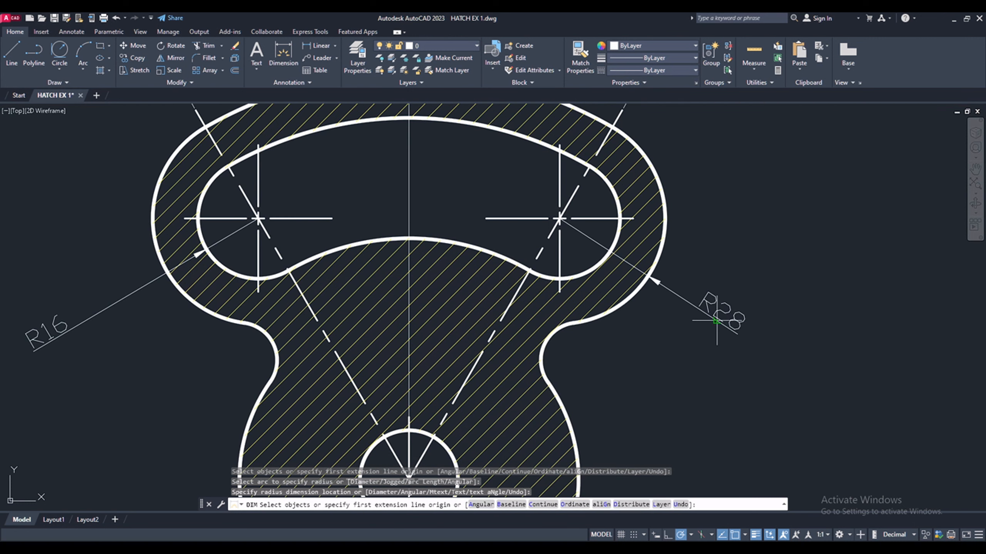
# Step: Add a radius dimension to the upper right neck arc between the lobe and the central body, placed outside the part
pyautogui.scroll(-2, 535, 141)
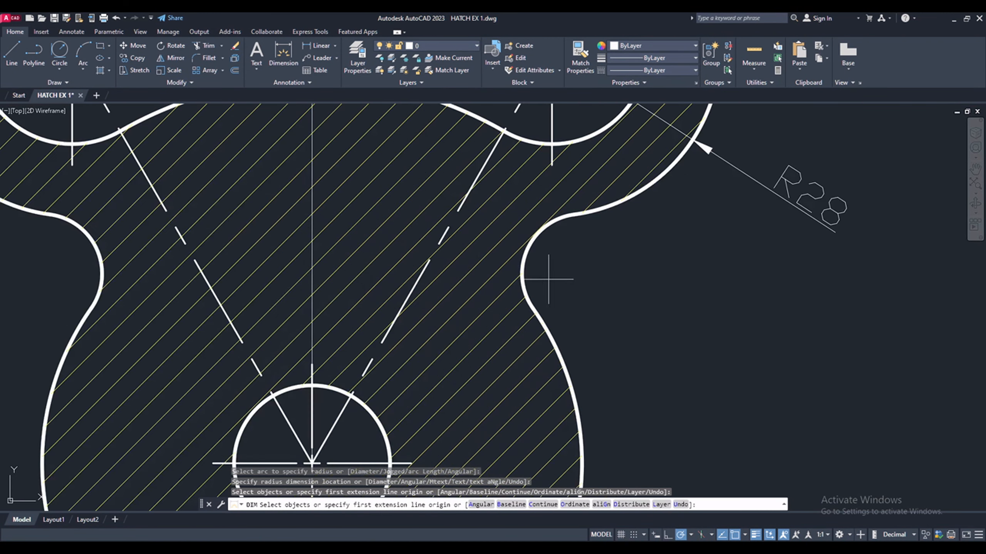
pyautogui.scroll(4, 550, 282)
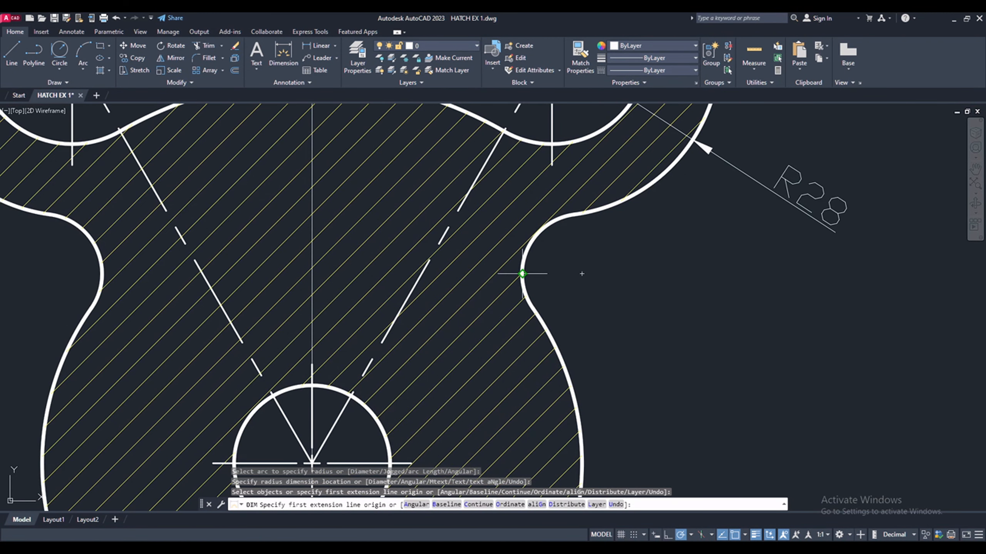
pyautogui.click(527, 252)
pyautogui.scroll(3, 535, 217)
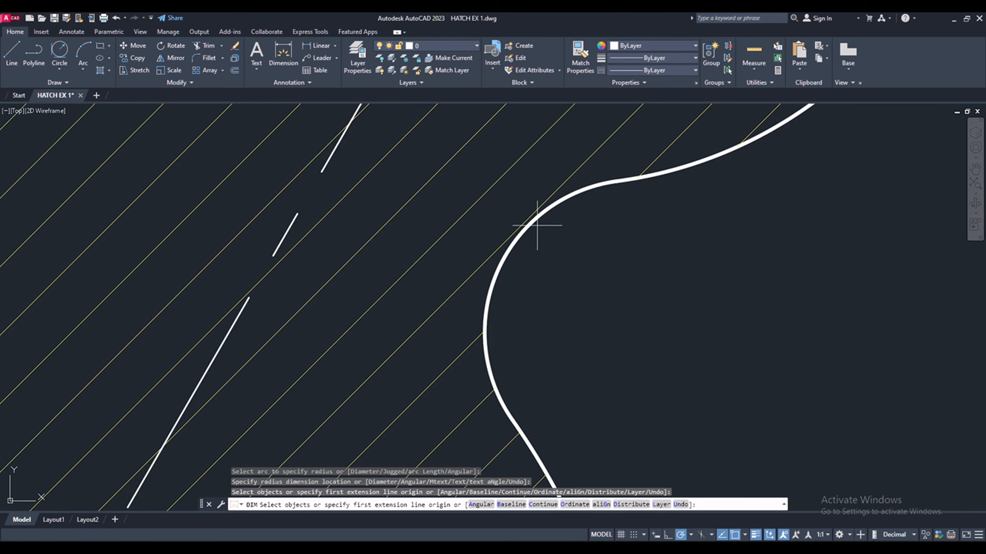
pyautogui.click(683, 268)
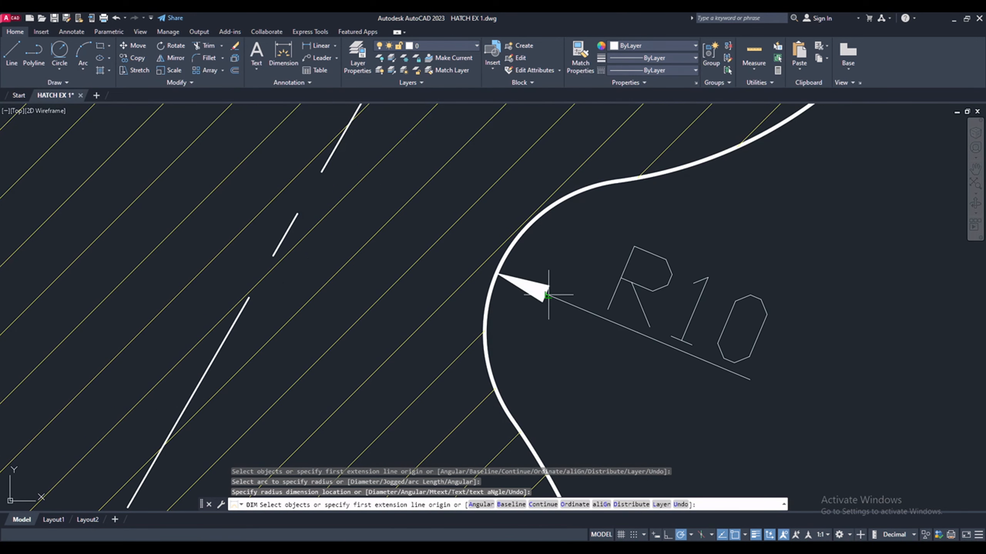
pyautogui.scroll(-3, 683, 268)
pyautogui.scroll(3, 664, 241)
pyautogui.press('Return')
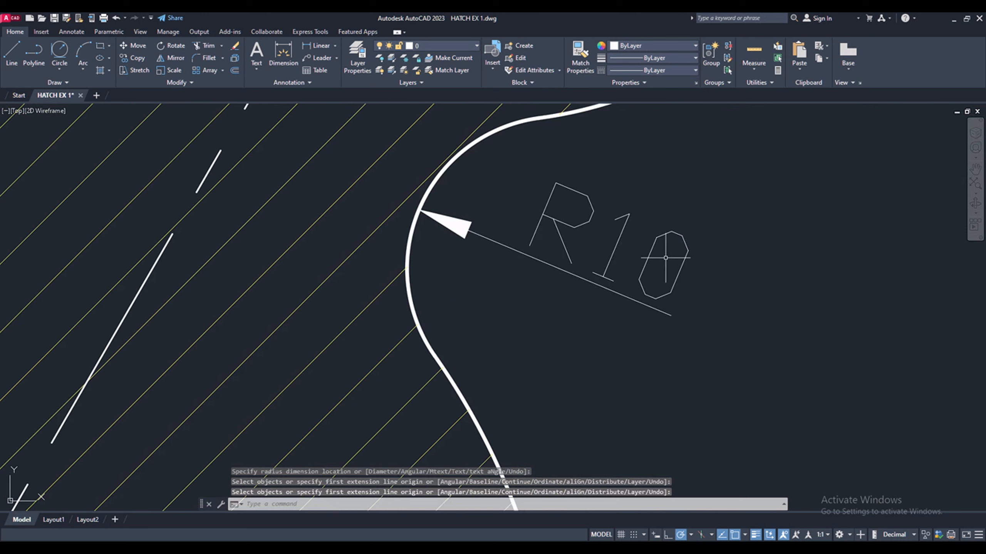
# Step: Append TYP to the text of the upper right neck arc's radius dimension
pyautogui.doubleClick(679, 270)
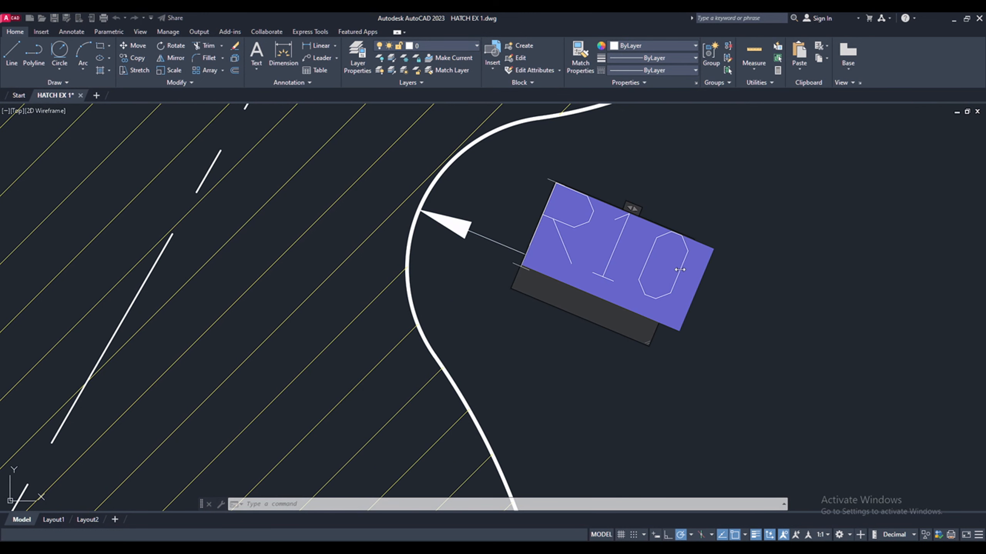
pyautogui.scroll(-3, 534, 255)
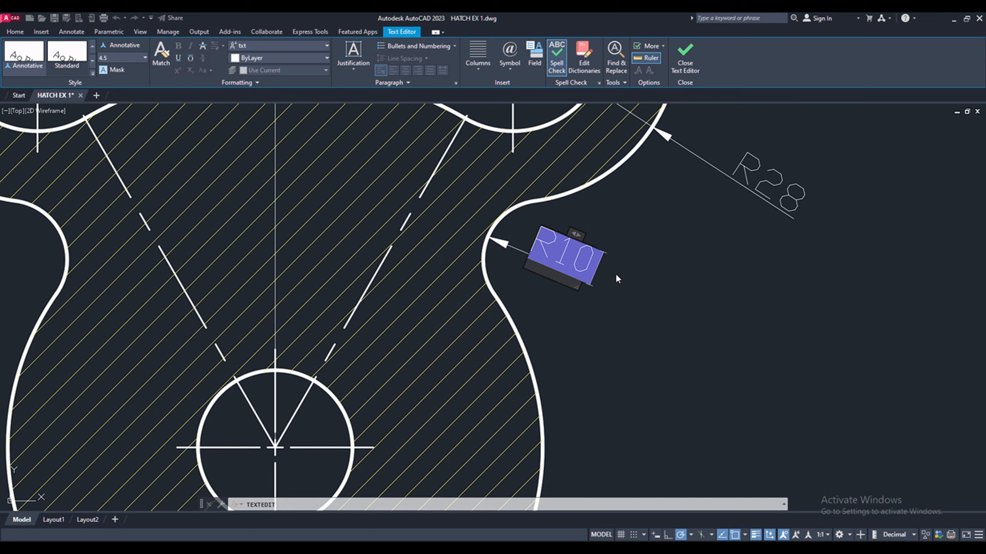
pyautogui.write('TYP')
pyautogui.click(632, 283)
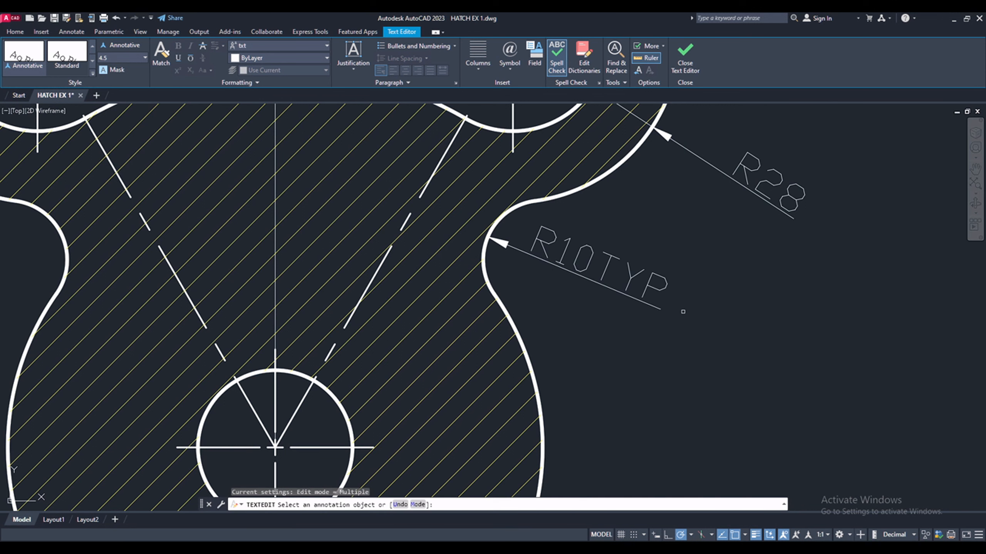
pyautogui.scroll(-5, 644, 240)
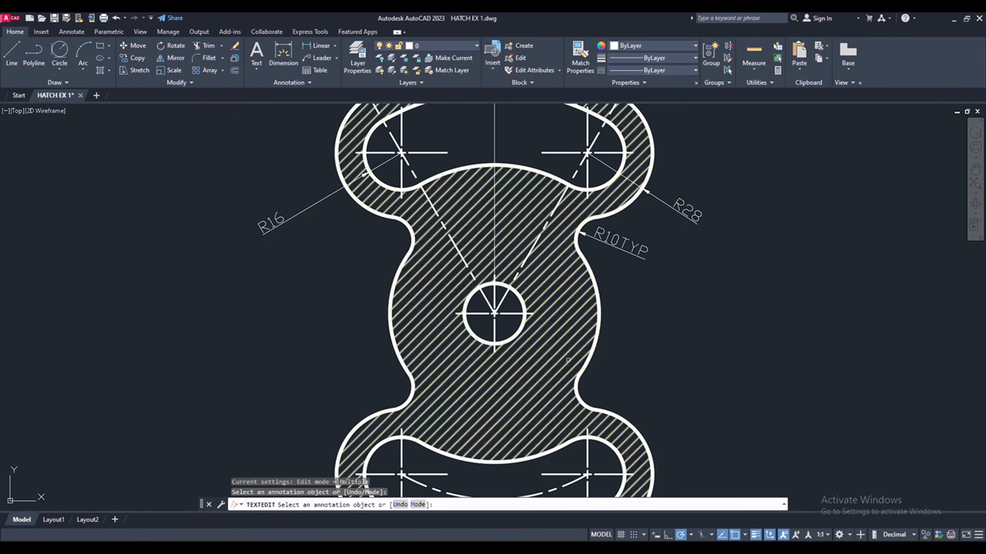
pyautogui.scroll(4, 526, 329)
pyautogui.press('Escape')
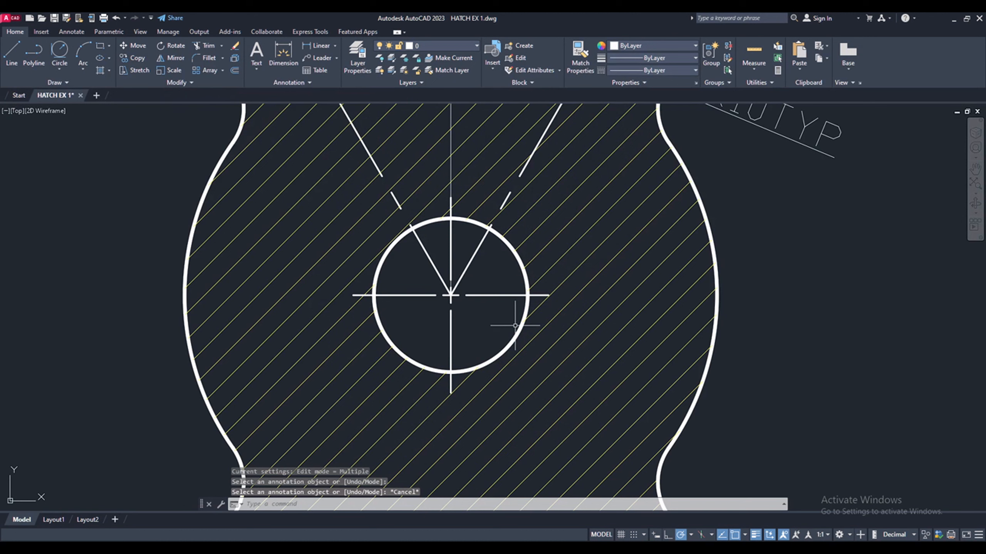
# Step: Add a diameter dimension to the central hole and a radius dimension to the body's right side arc, both placed outside the part
pyautogui.click(284, 56)
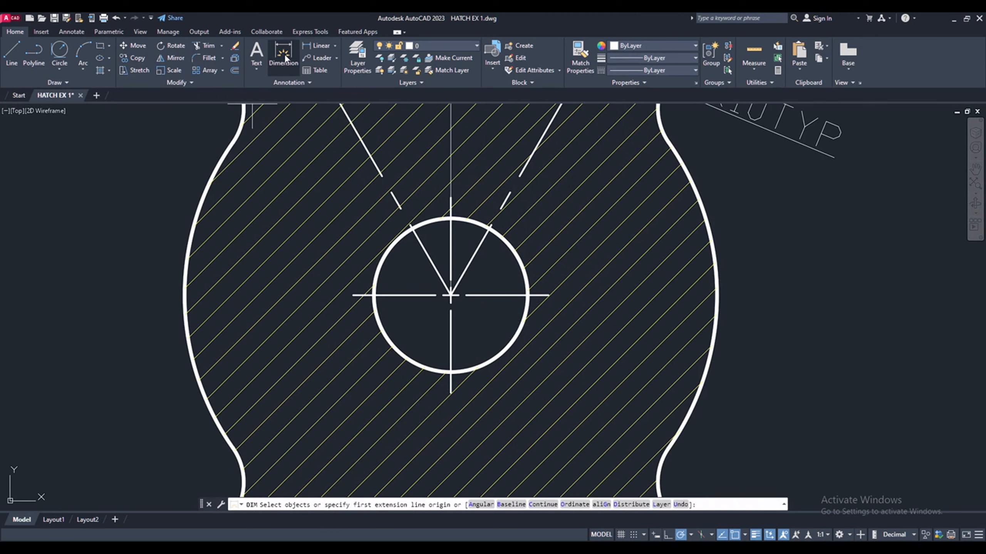
pyautogui.click(520, 331)
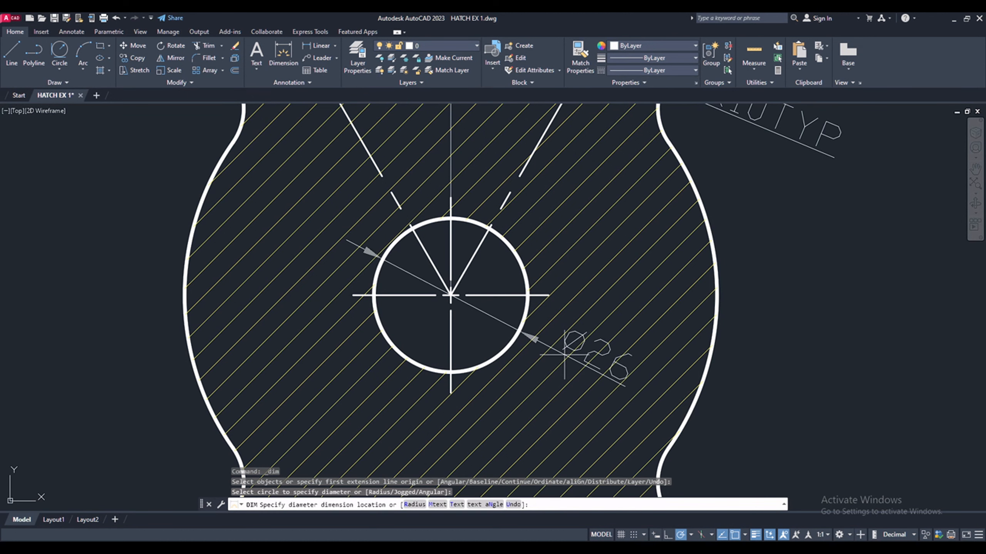
pyautogui.click(805, 470)
pyautogui.scroll(-3, 510, 200)
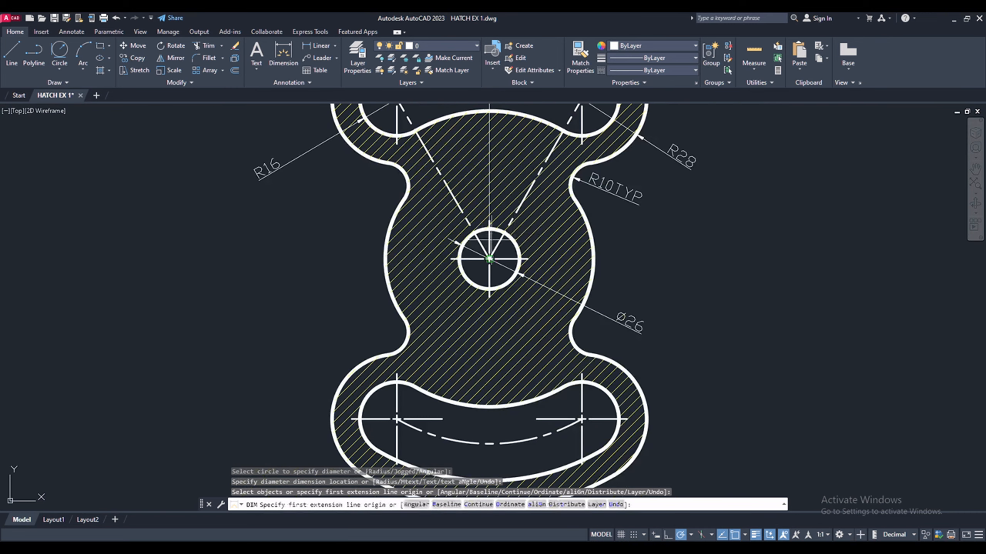
pyautogui.scroll(1, 371, 259)
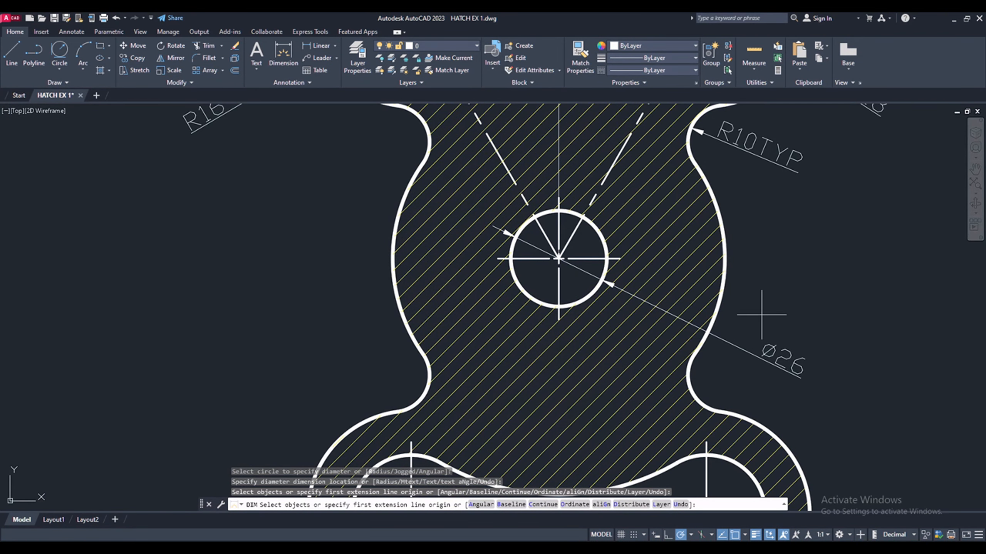
pyautogui.click(726, 279)
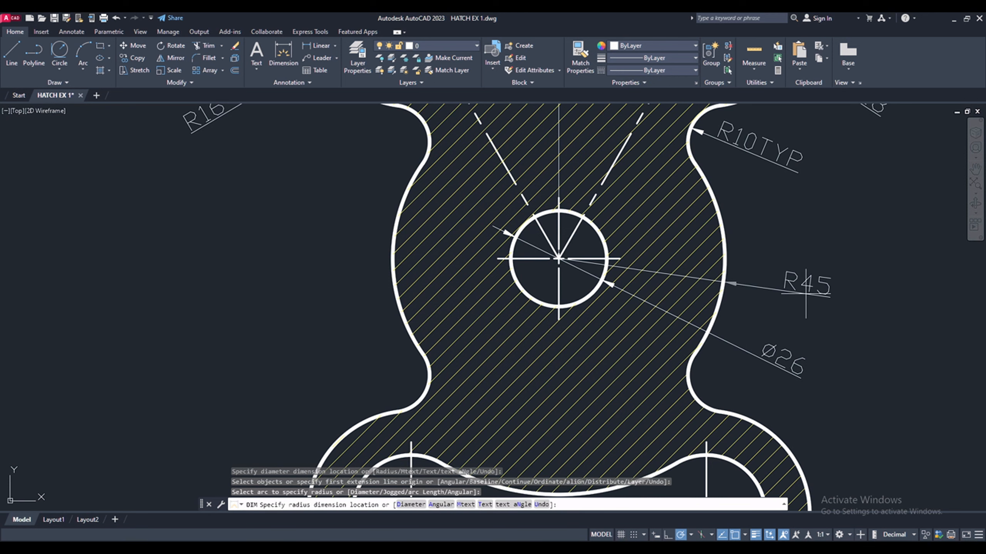
pyautogui.click(814, 293)
# Step: Add a radius dimension to the lower slot's middle centre-line arc, with its text placed below the lower lobe
pyautogui.scroll(-3, 579, 217)
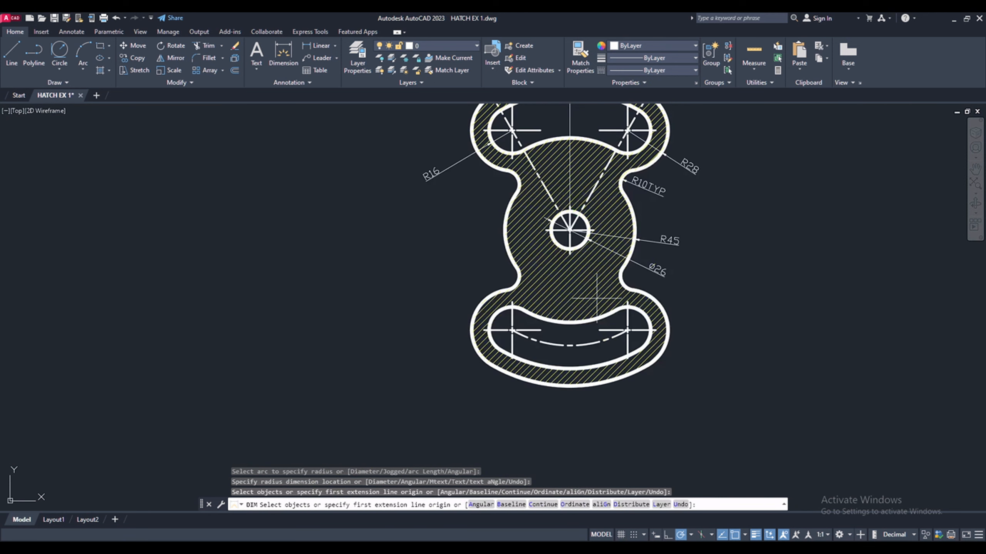
pyautogui.scroll(5, 600, 345)
pyautogui.click(554, 328)
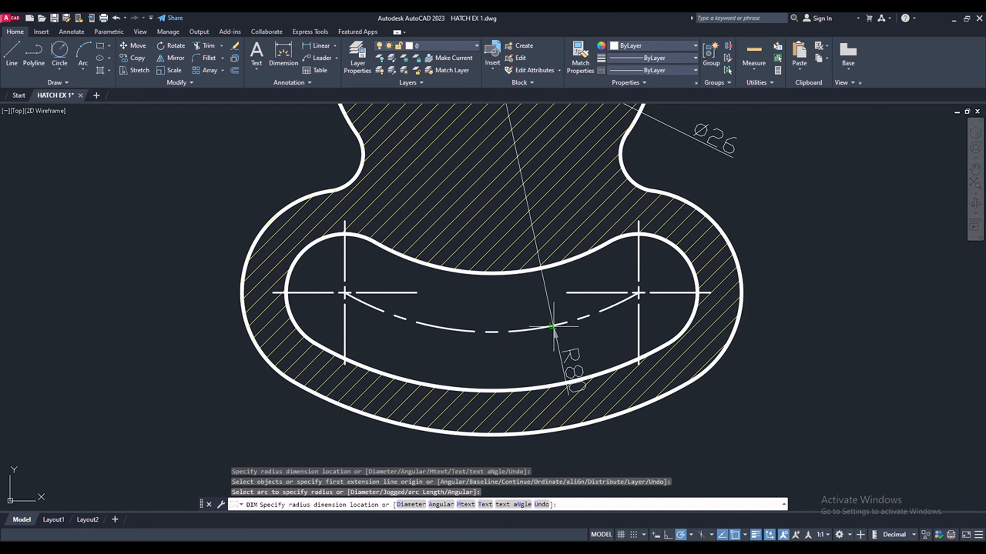
pyautogui.scroll(-2, 590, 394)
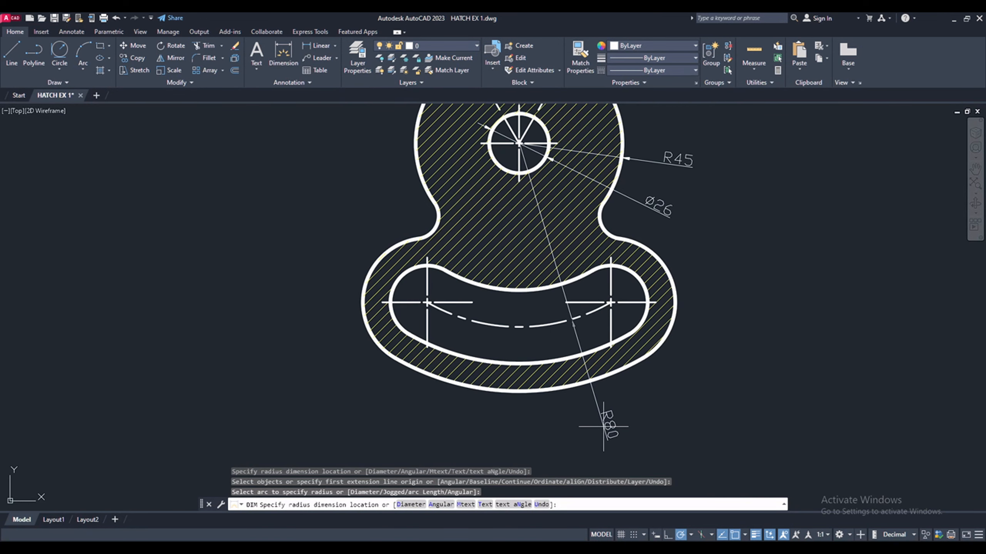
pyautogui.click(602, 410)
pyautogui.scroll(-3, 546, 384)
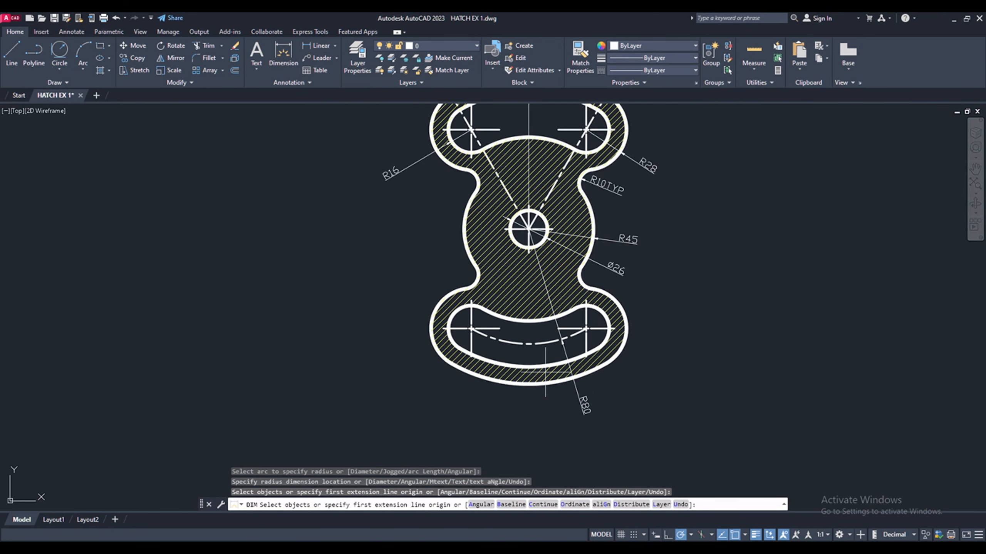
pyautogui.scroll(3, 535, 283)
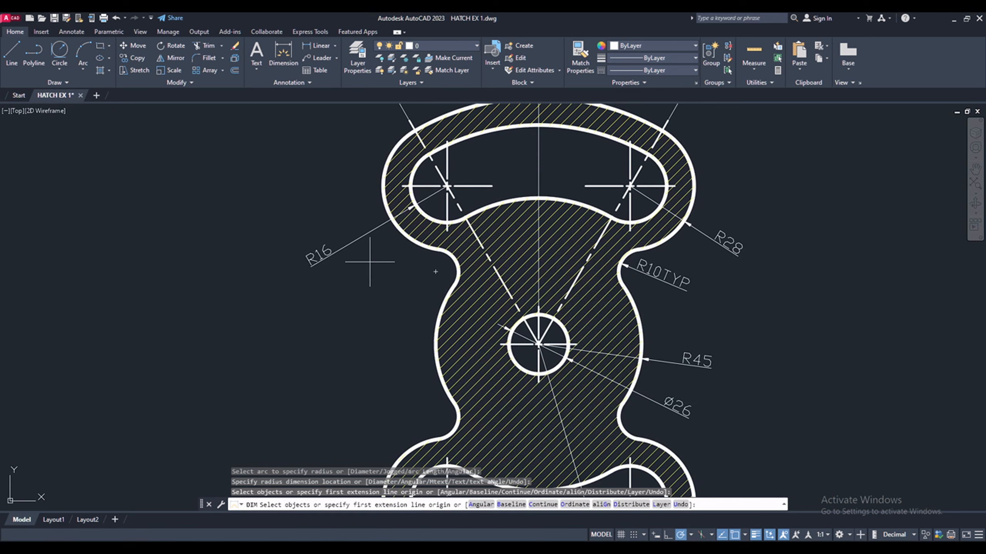
pyautogui.press('Return')
# Step: Append TYP to the text of the upper slot's left end arc radius dimension
pyautogui.scroll(2, 332, 253)
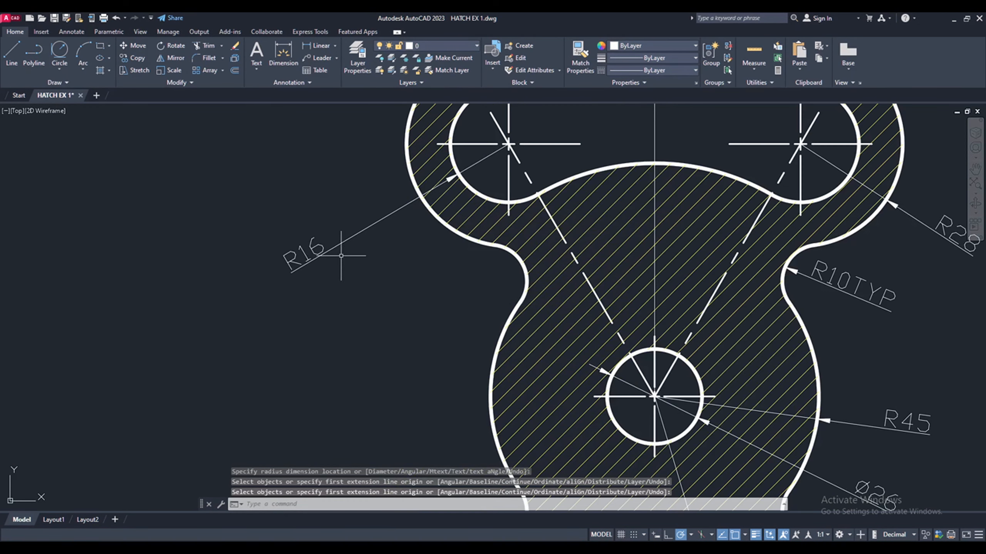
pyautogui.click(323, 247)
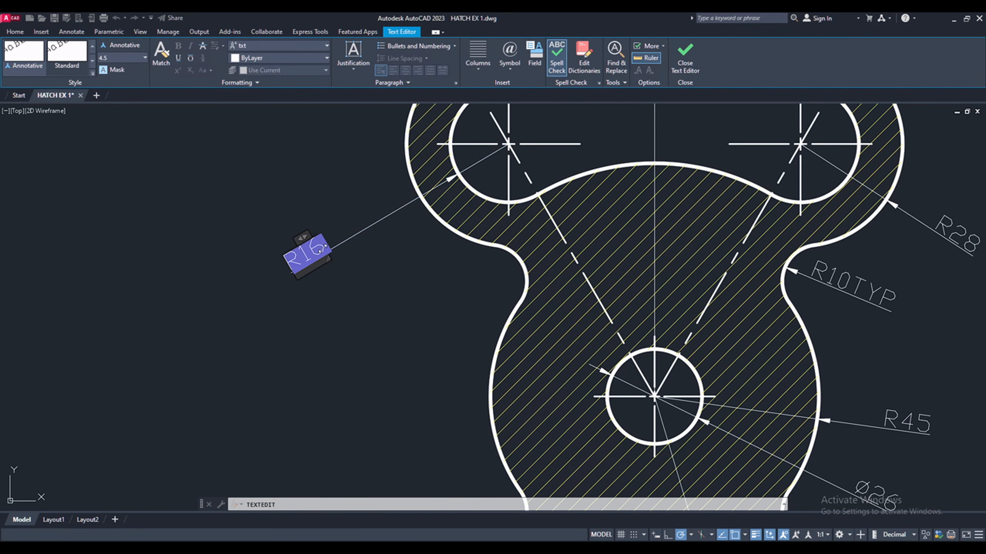
pyautogui.write('TYP')
pyautogui.click(345, 288)
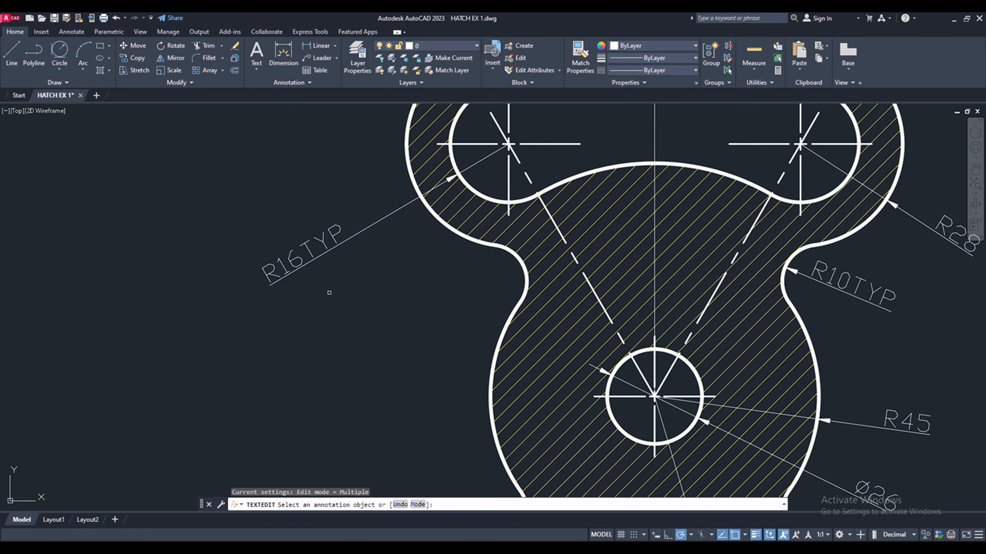
pyautogui.rightClick(257, 221)
pyautogui.click(272, 229)
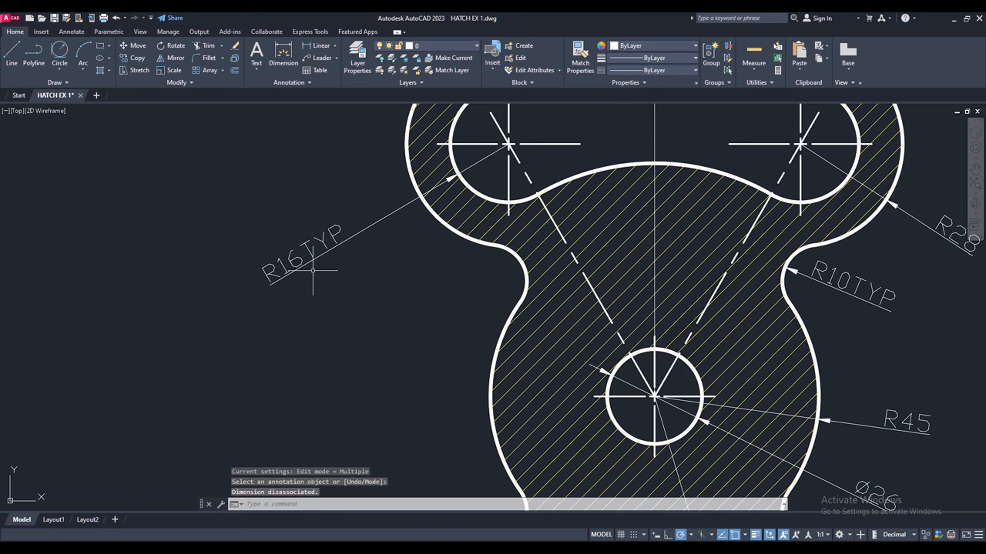
# Step: Append TYP to the text of the upper lobe's right outer arc radius dimension
pyautogui.scroll(-3, 311, 270)
pyautogui.scroll(3, 720, 254)
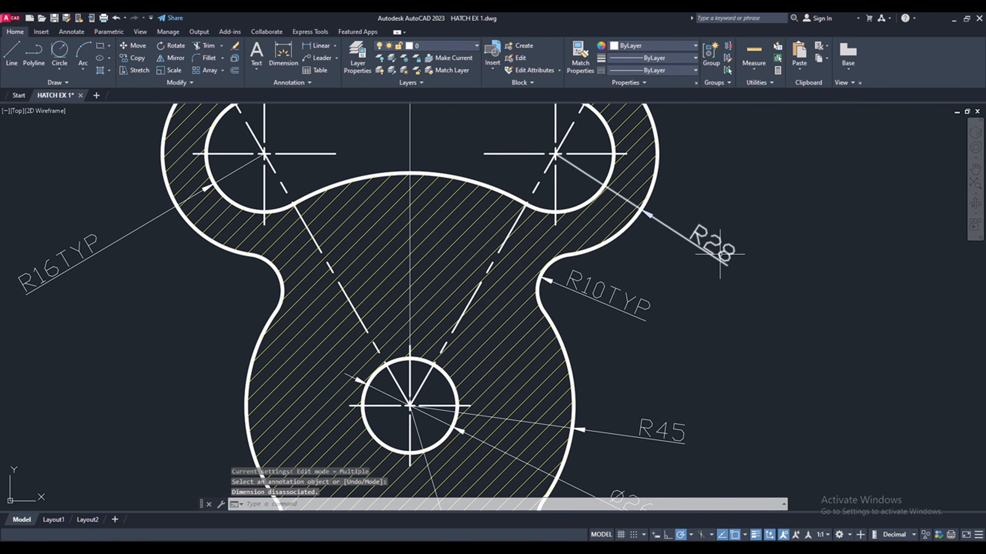
pyautogui.doubleClick(718, 248)
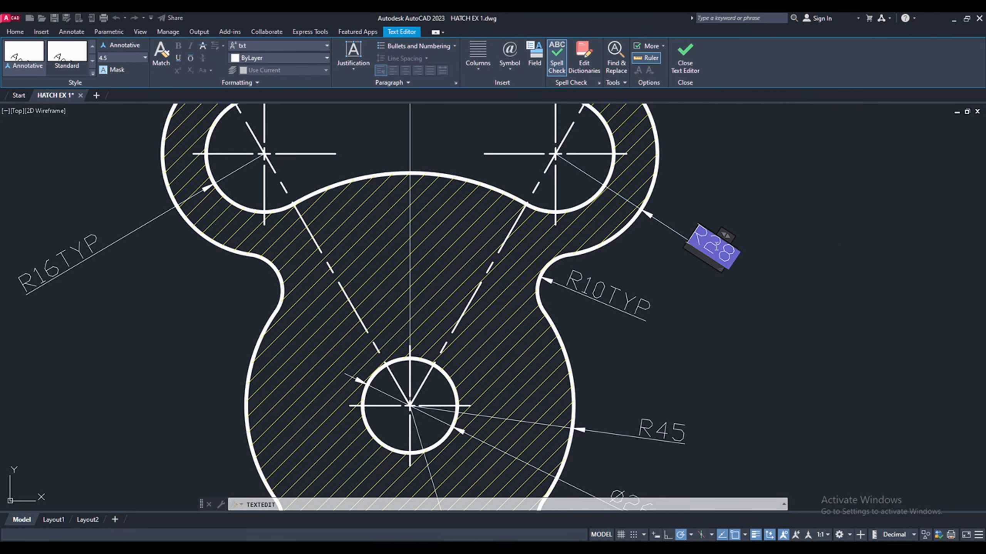
pyautogui.write('TYP')
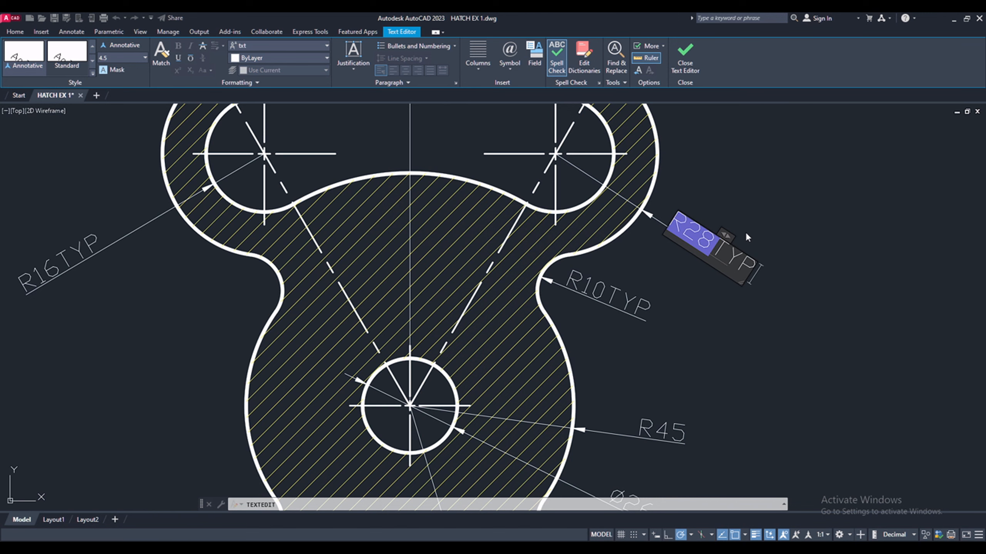
pyautogui.click(779, 229)
pyautogui.rightClick(739, 206)
pyautogui.click(757, 211)
pyautogui.scroll(-2, 604, 215)
pyautogui.scroll(-2, 567, 194)
pyautogui.moveTo(734, 239); pyautogui.dragTo(737, 261, button='middle')
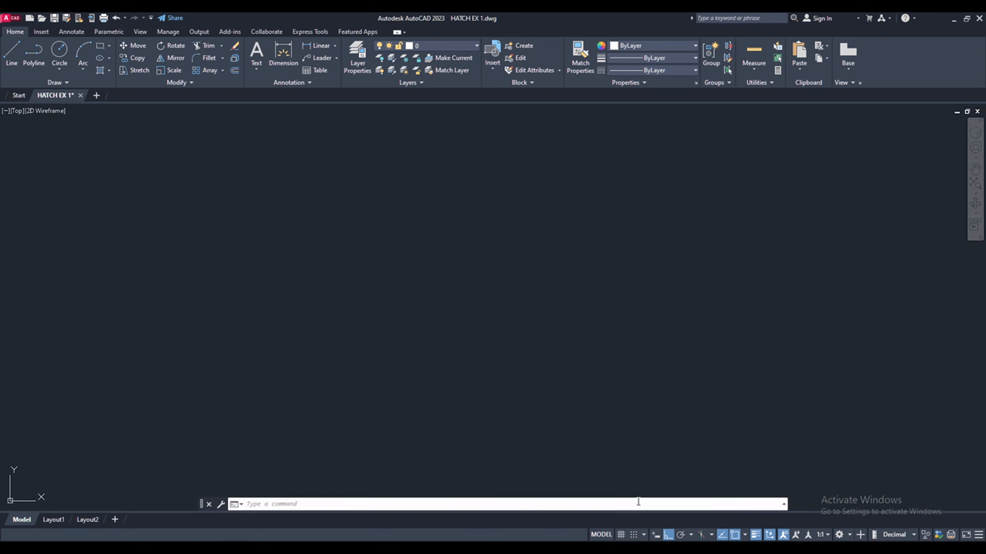
# Step: Draw a circle of diameter 80 in the empty area of the drawing
pyautogui.click(50, 74)
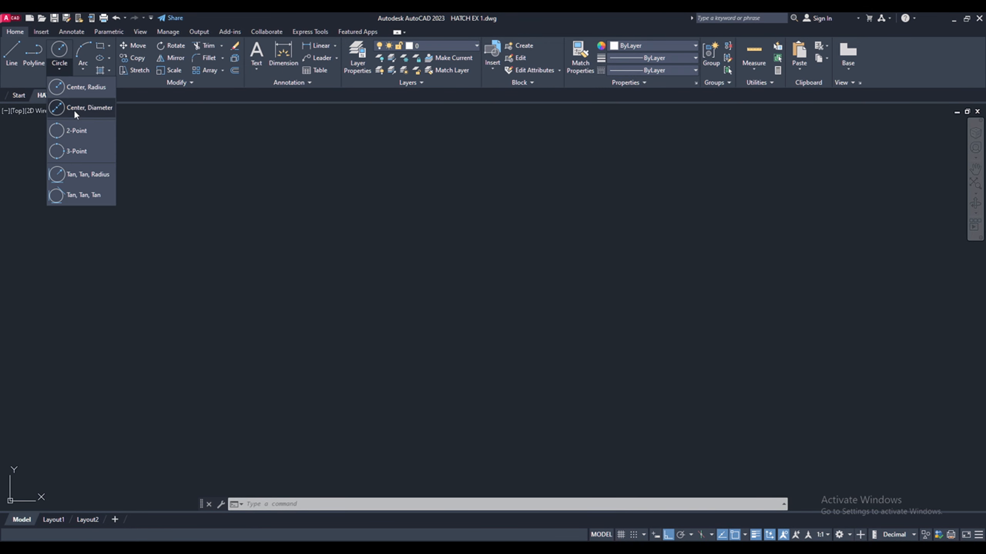
pyautogui.click(74, 108)
pyautogui.click(483, 262)
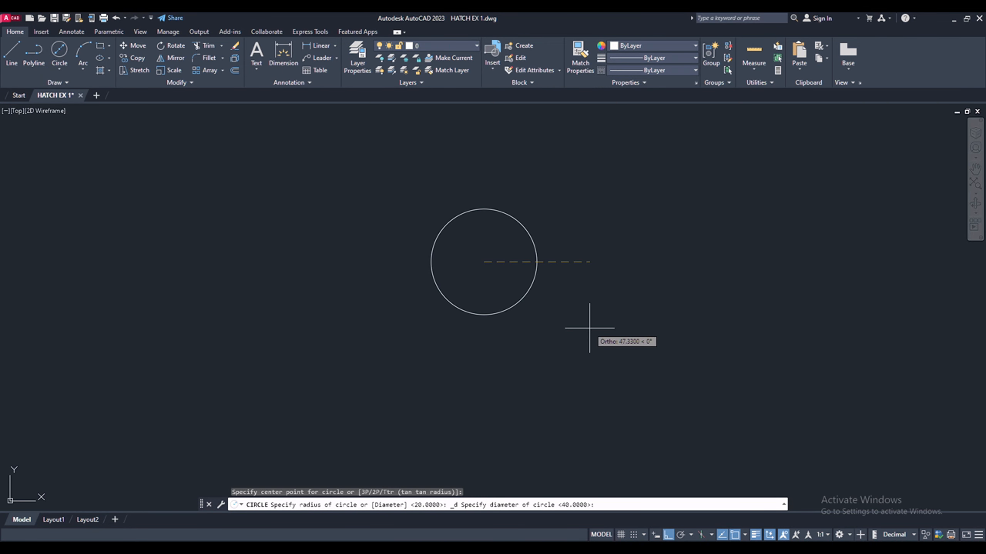
pyautogui.write('80')
pyautogui.press('Return')
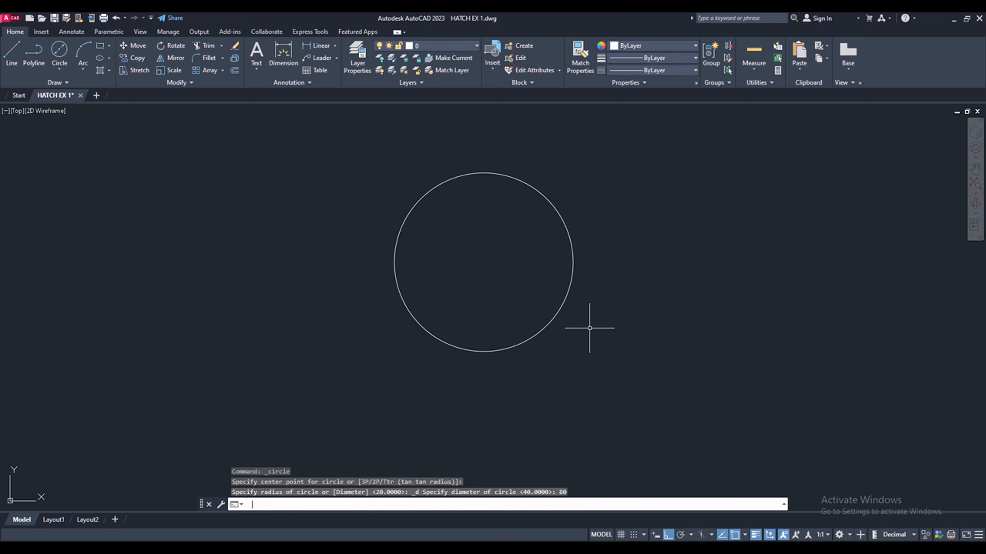
# Step: Draw a circle of diameter 38 concentric with the 80 circle
pyautogui.press('Return')
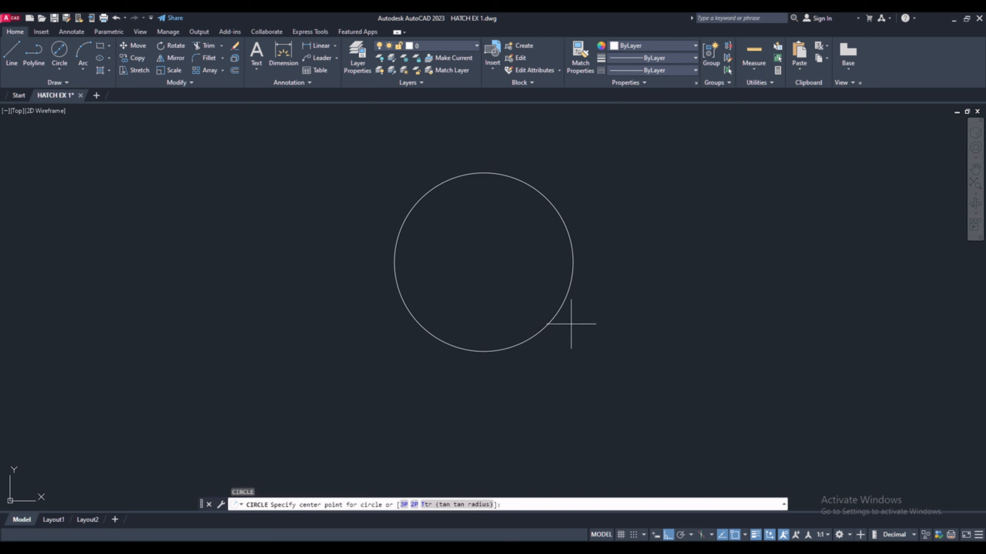
pyautogui.click(484, 261)
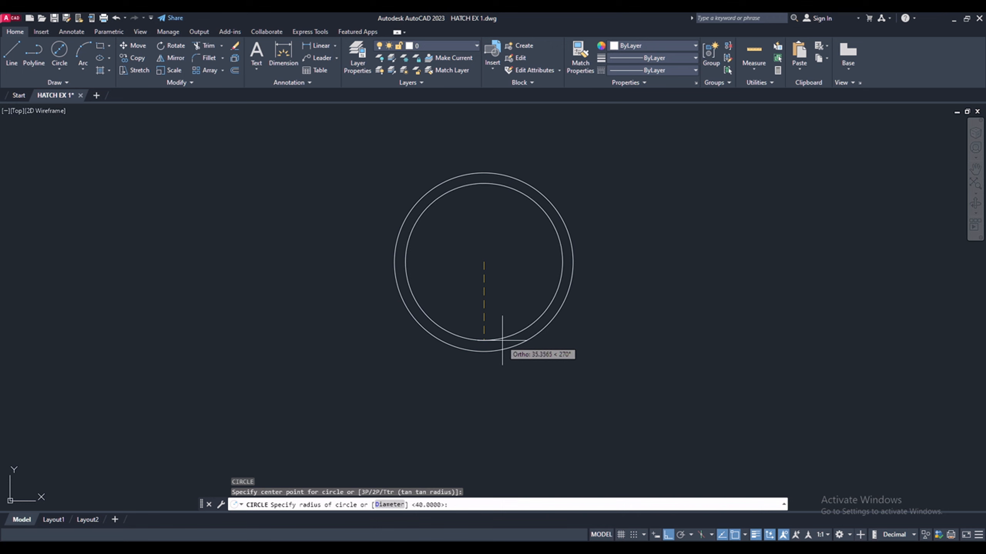
pyautogui.write('D')
pyautogui.press('Return')
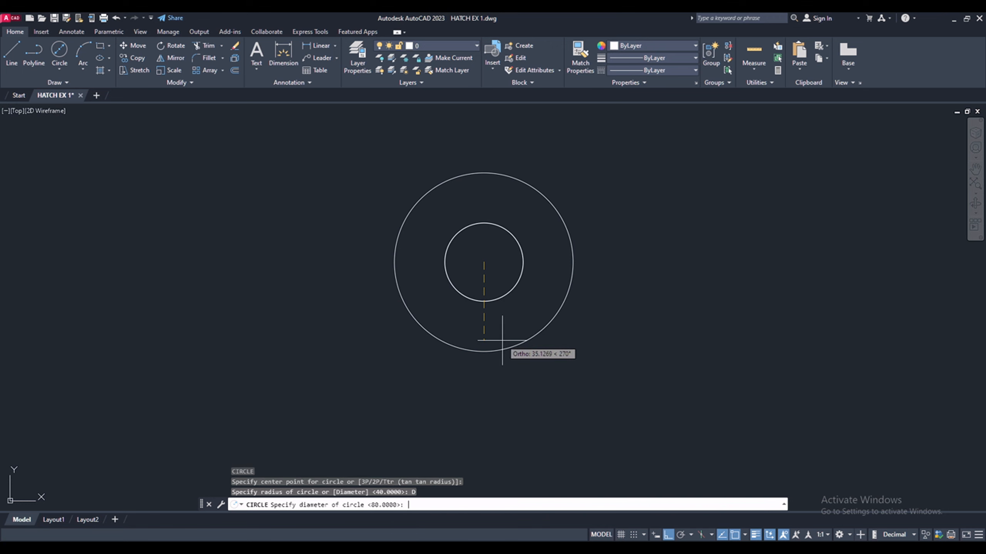
pyautogui.write('38')
pyautogui.press('Return')
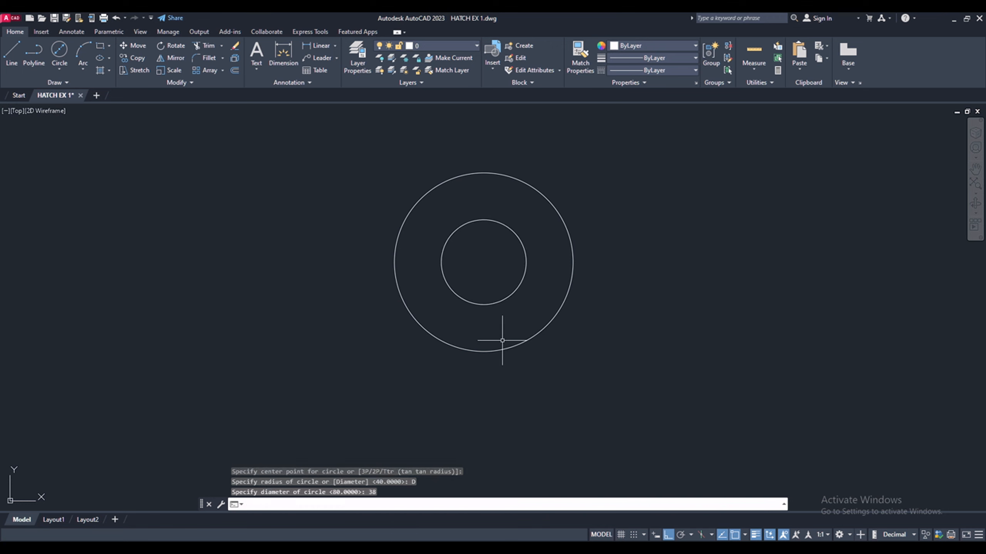
# Step: Draw a circle of diameter 28 at the same centre as the two existing circles
pyautogui.press('Return')
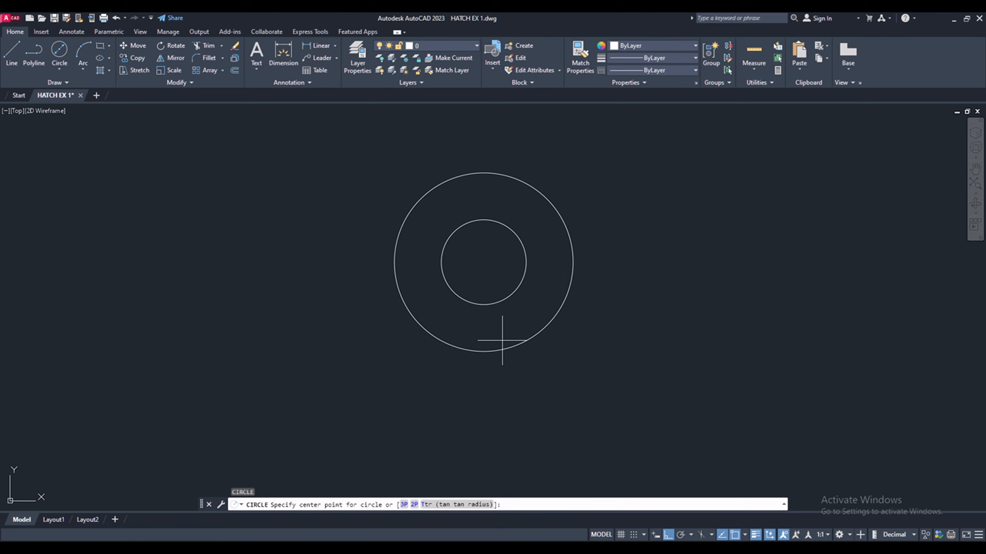
pyautogui.click(484, 262)
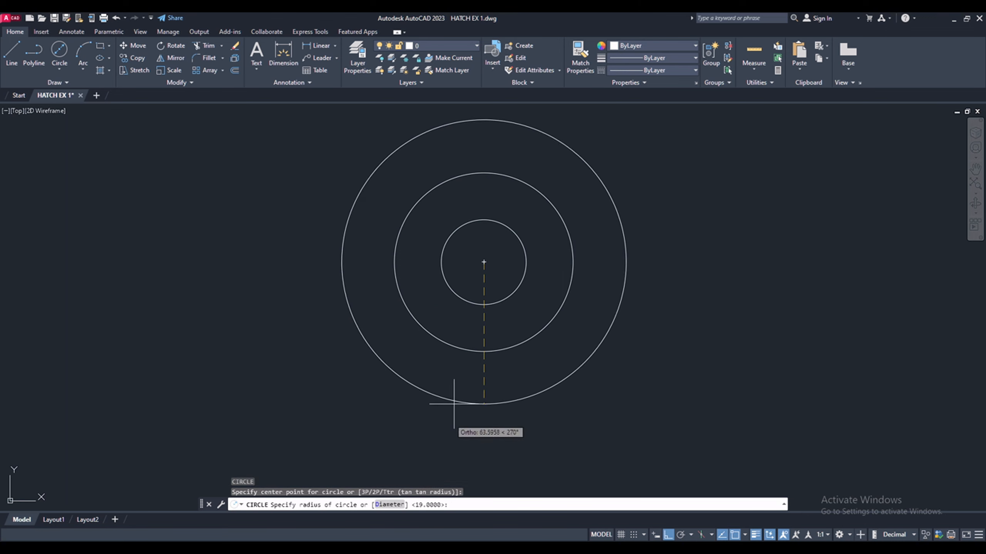
pyautogui.click(395, 505)
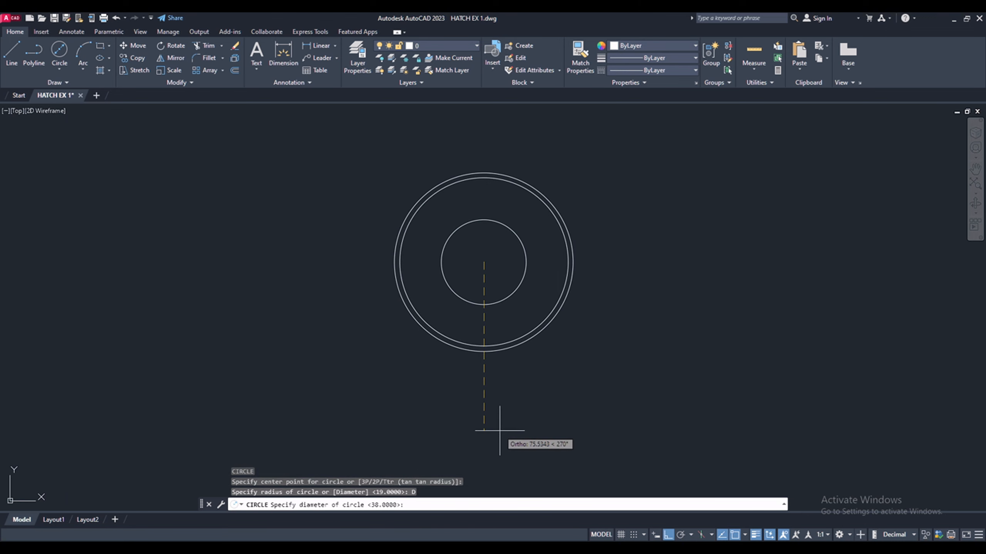
pyautogui.write('28')
pyautogui.press('Return')
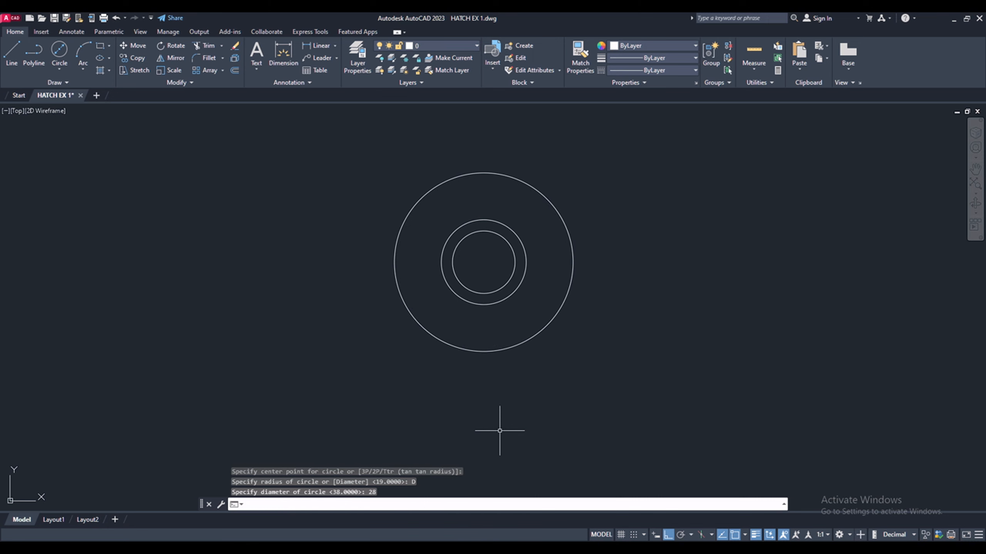
# Step: Check EX 7.pdf in the browser and draw a 45-unit horizontal line leftward from the circles' common centre in AutoCAD
pyautogui.scroll(2, 413, 219)
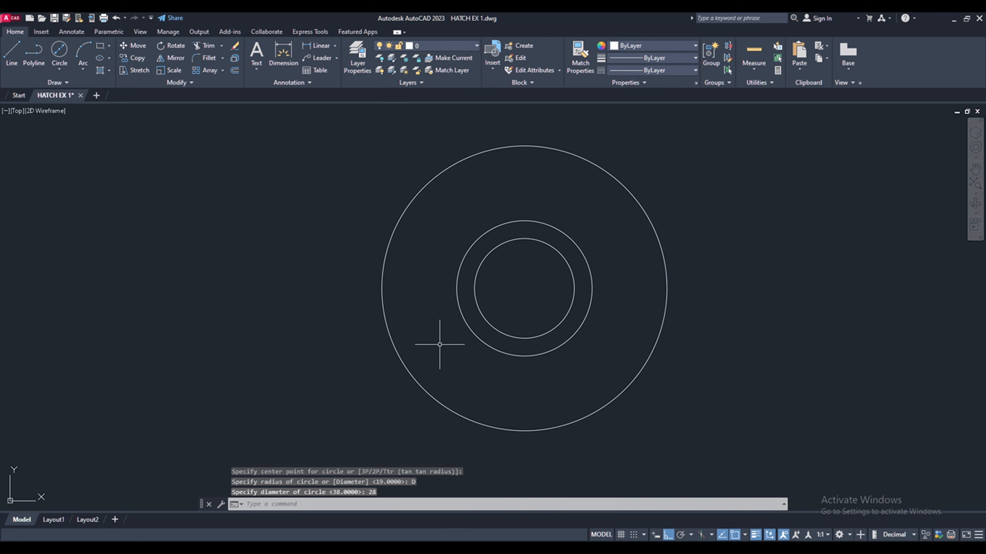
pyautogui.hotkey('alt', 'Tab')
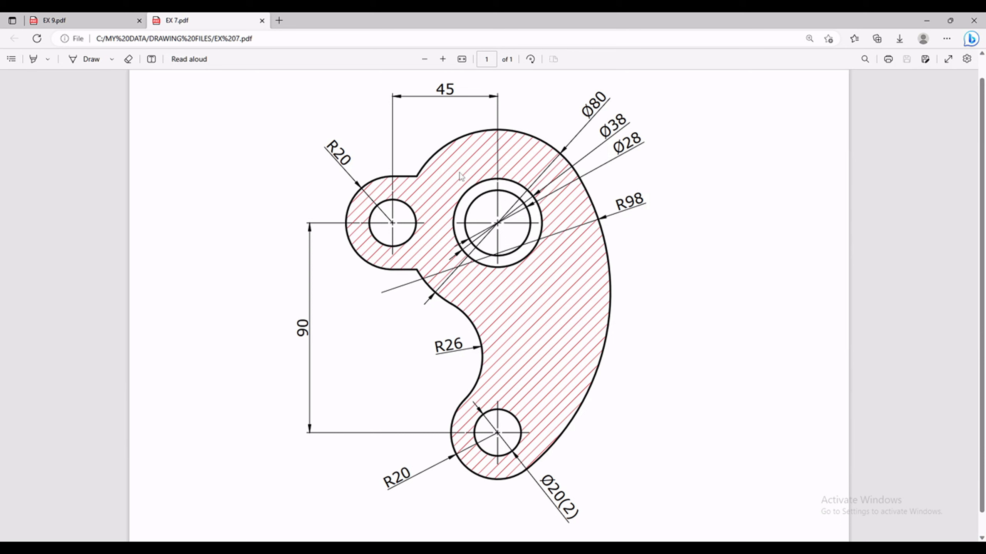
pyautogui.hotkey('alt', 'Tab')
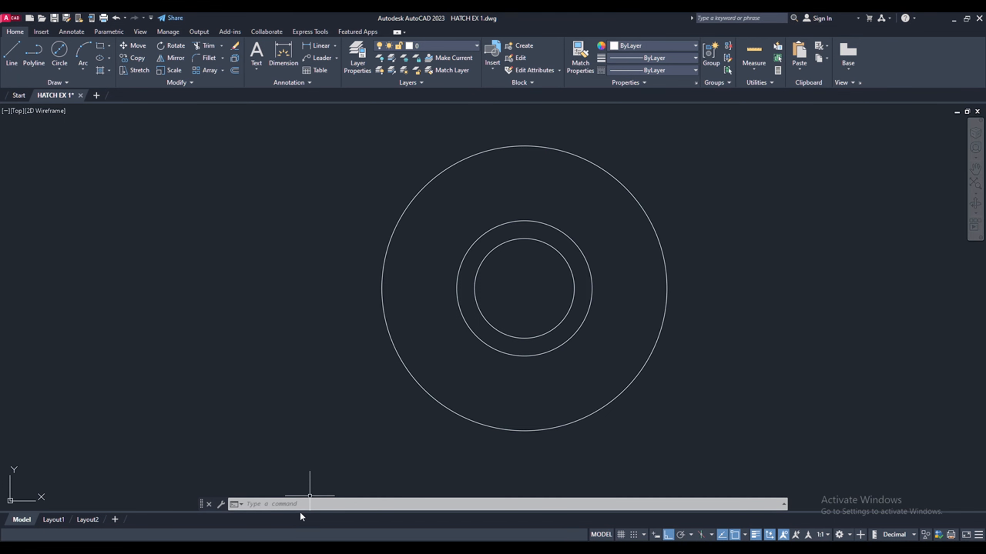
pyautogui.write('l')
pyautogui.press('Return')
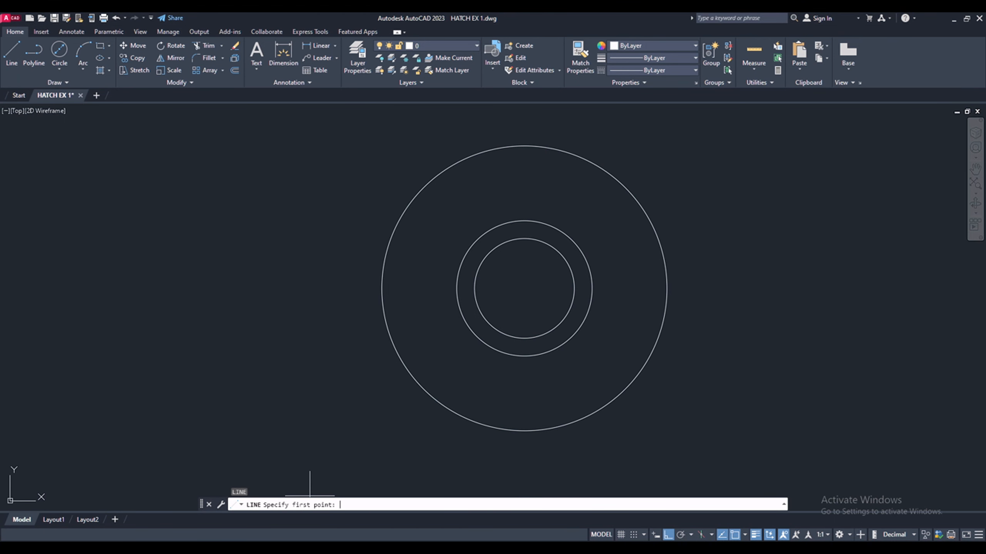
pyautogui.click(524, 288)
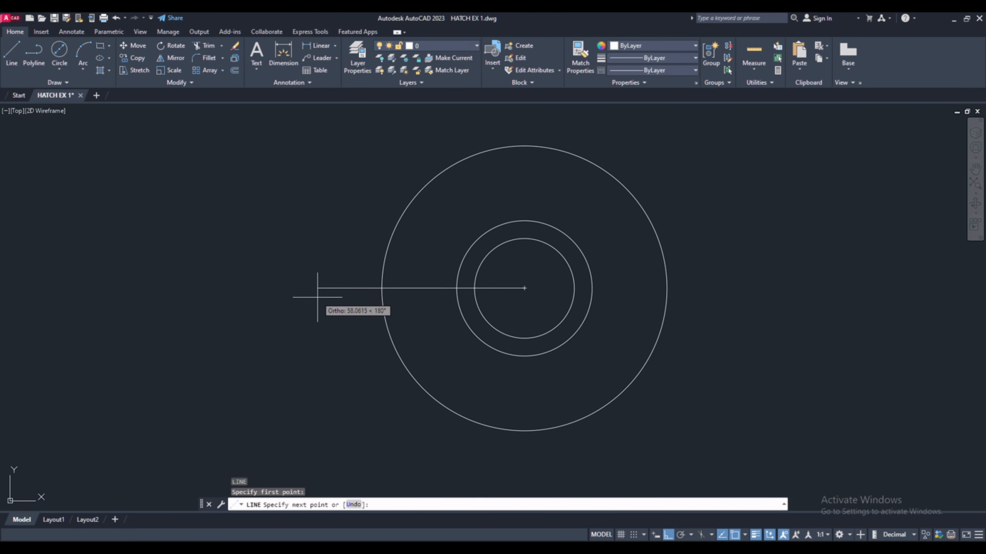
pyautogui.write('45')
pyautogui.press('Return')
pyautogui.press('Return')
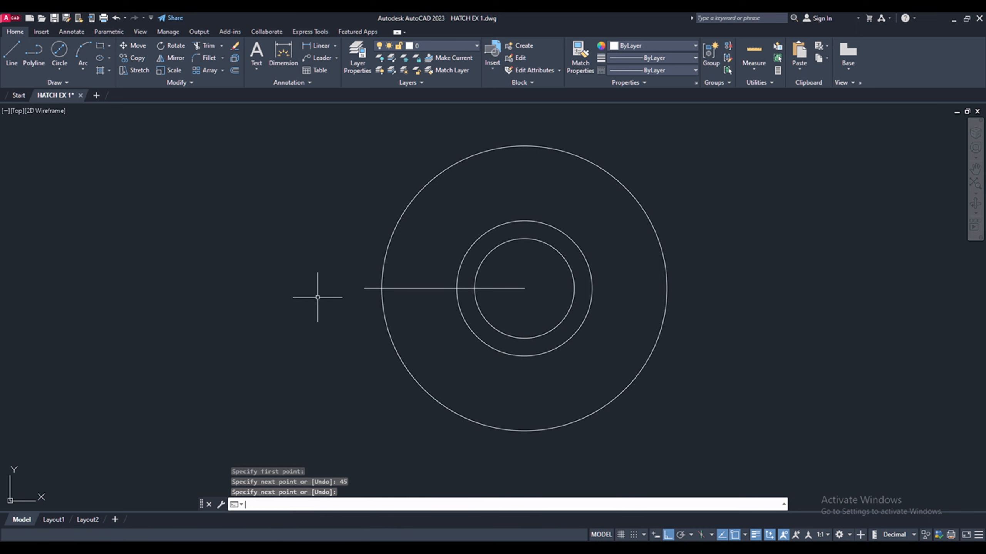
# Step: Check the left lobe in EX 7.pdf and draw a circle of radius 20 centred on the line's left end in AutoCAD
pyautogui.hotkey('alt', 'Tab')
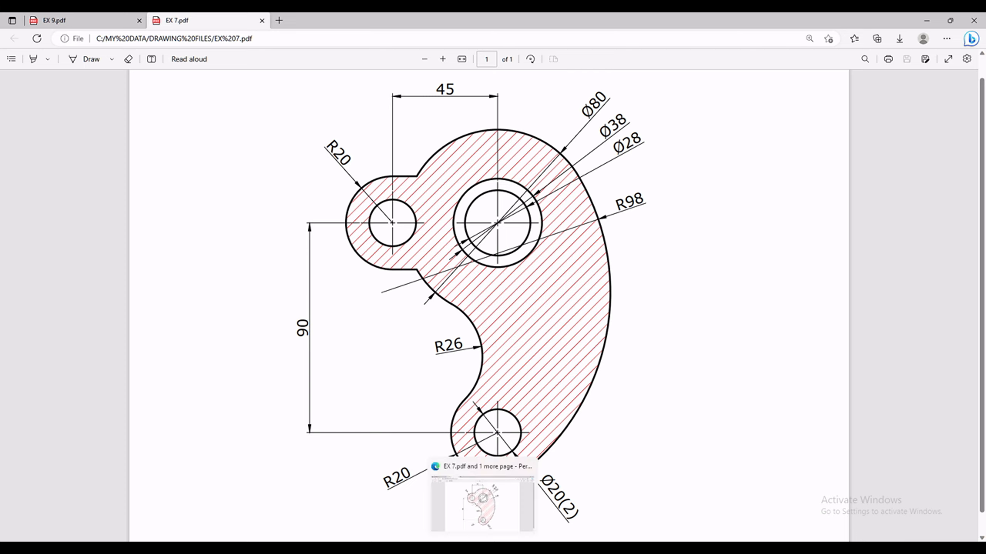
pyautogui.hotkey('alt', 'Tab')
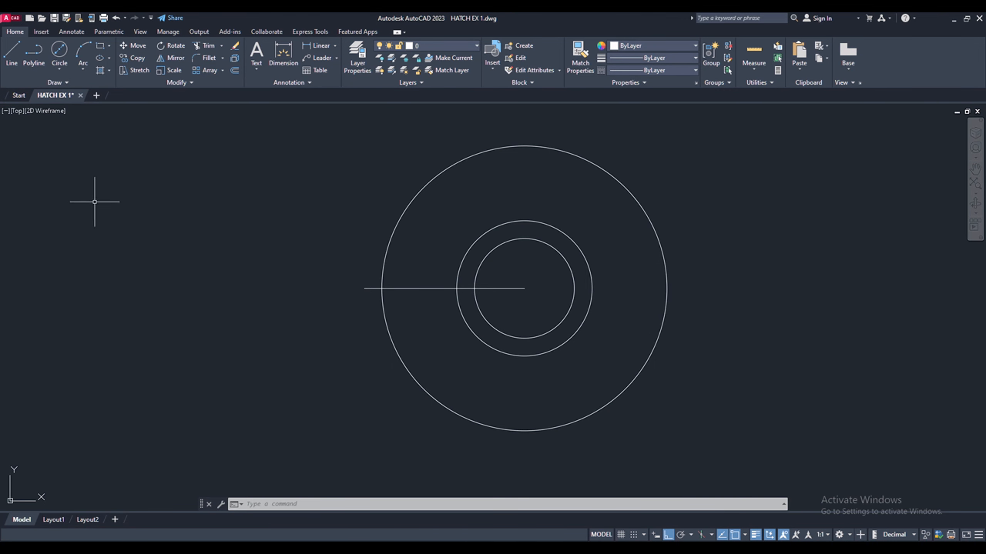
pyautogui.click(60, 68)
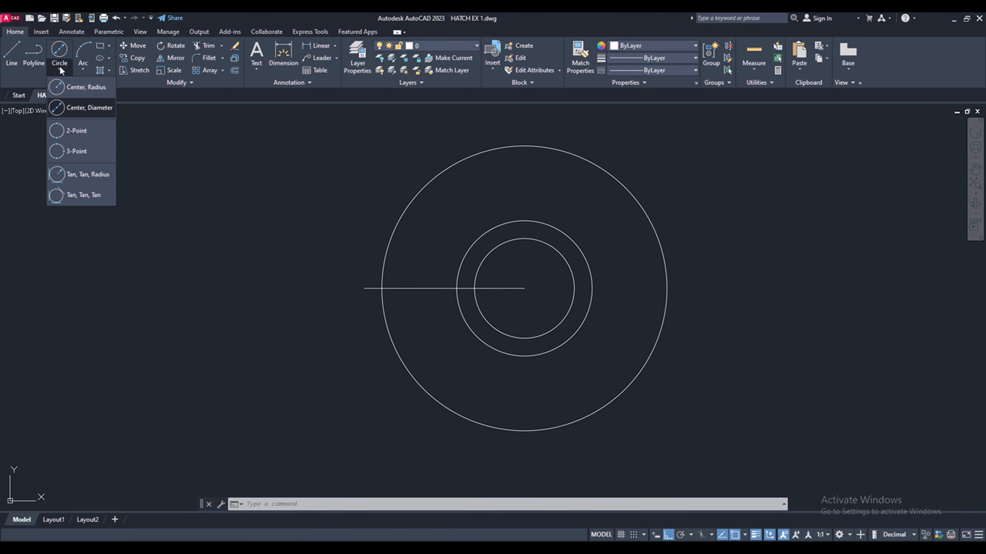
pyautogui.click(79, 87)
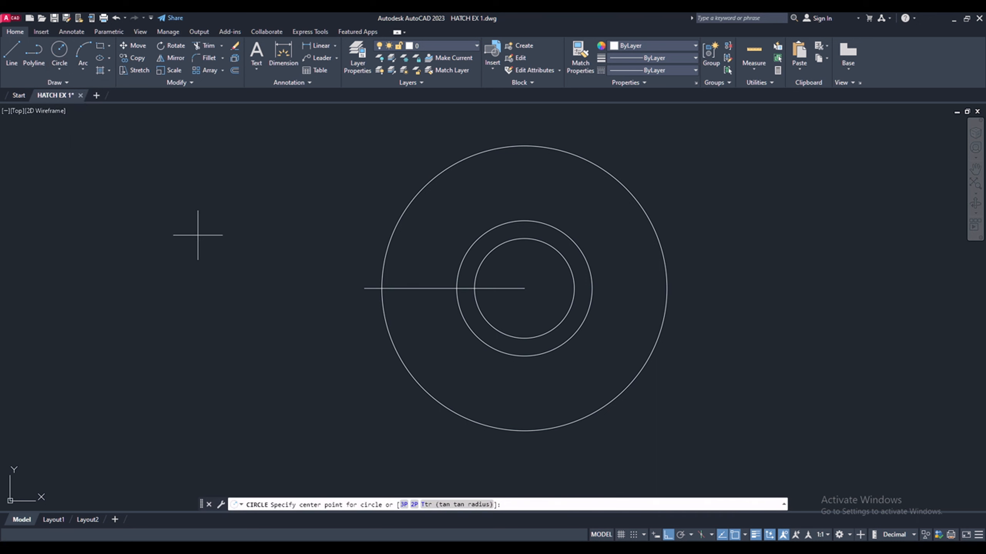
pyautogui.click(364, 288)
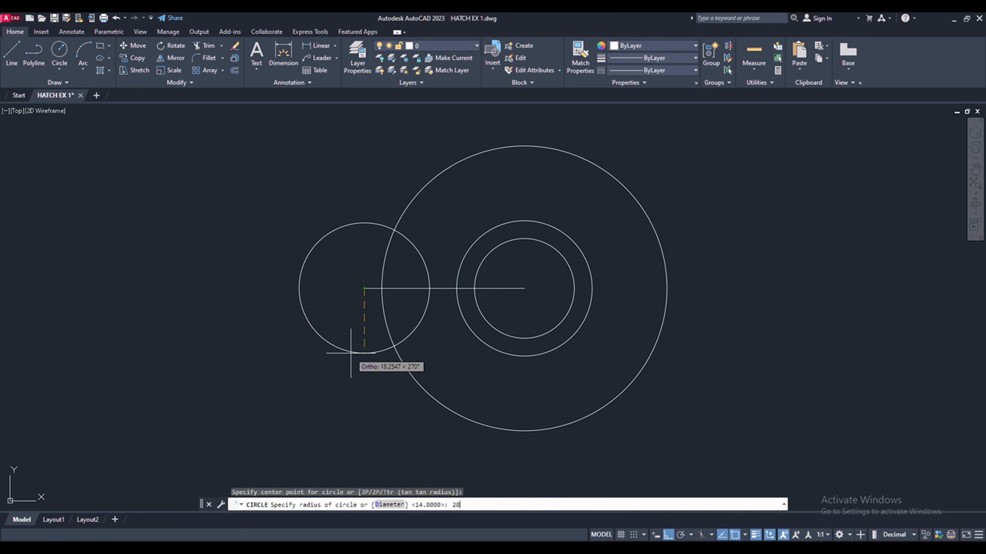
pyautogui.write('20')
pyautogui.press('Return')
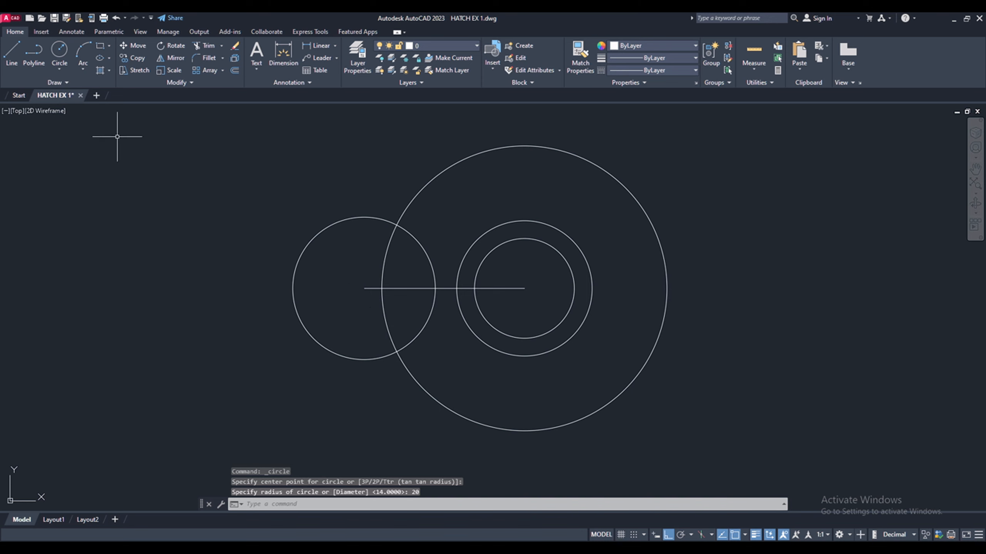
# Step: Draw a circle of diameter 20 concentric with the left radius 20 circle
pyautogui.click(58, 69)
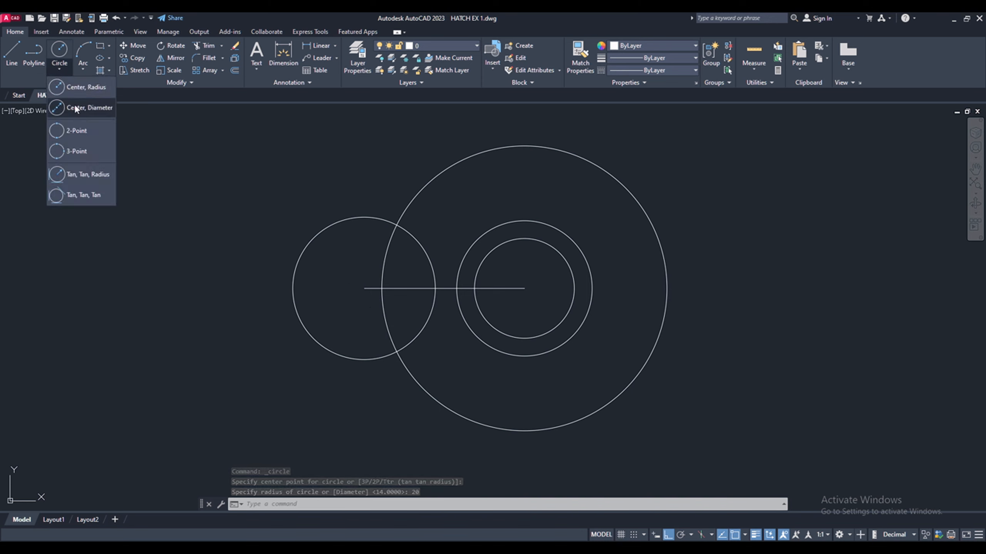
pyautogui.click(76, 106)
pyautogui.click(364, 288)
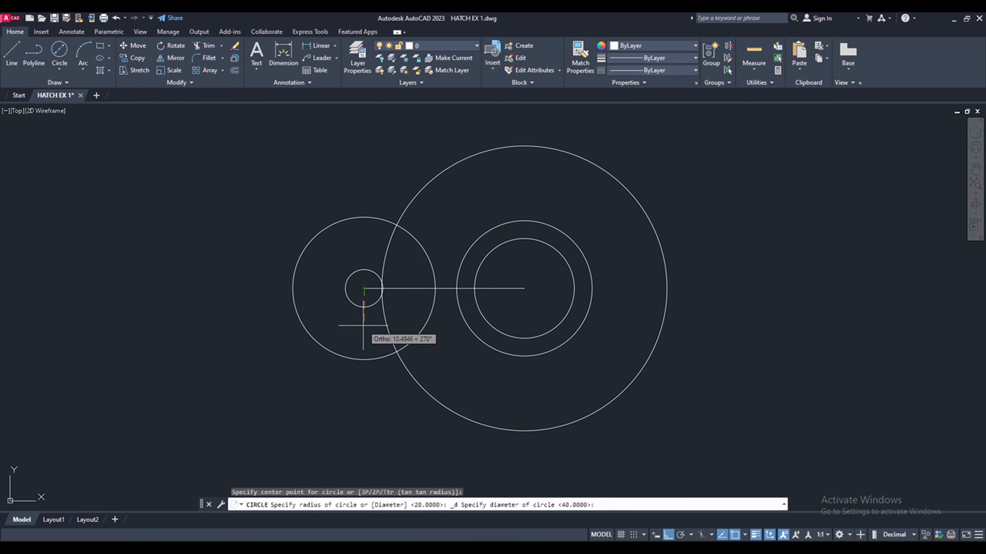
pyautogui.write('20')
pyautogui.press('Return')
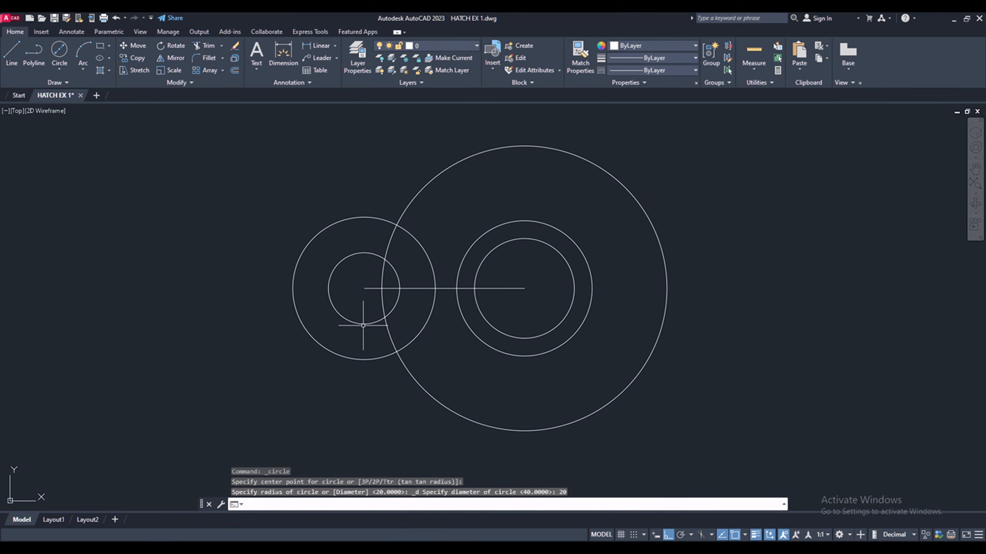
# Step: Following EX 7.pdf, draw horizontal lines rightward from the upper and lower quadrants of the radius 20 circle into the large circle
pyautogui.click(460, 551)
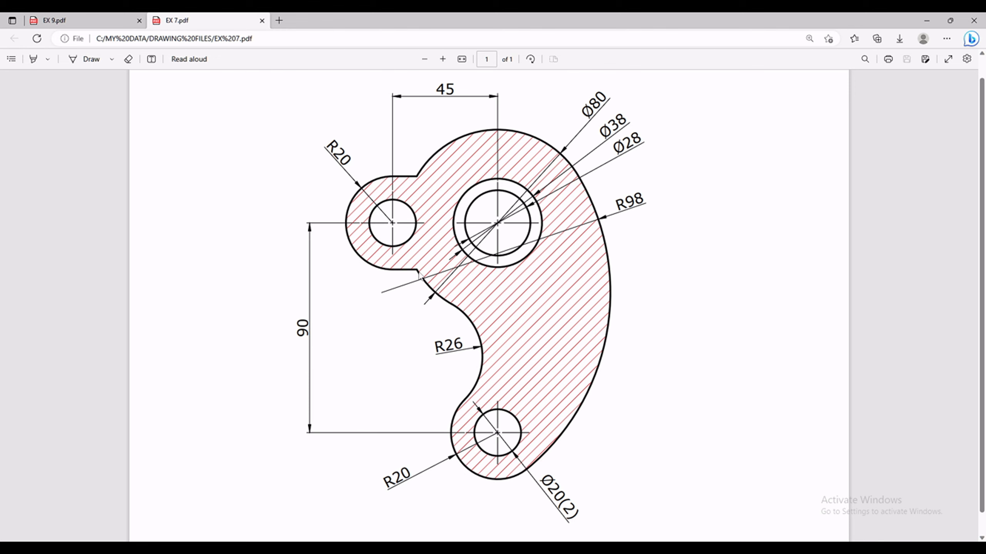
pyautogui.hotkey('alt', 'Tab')
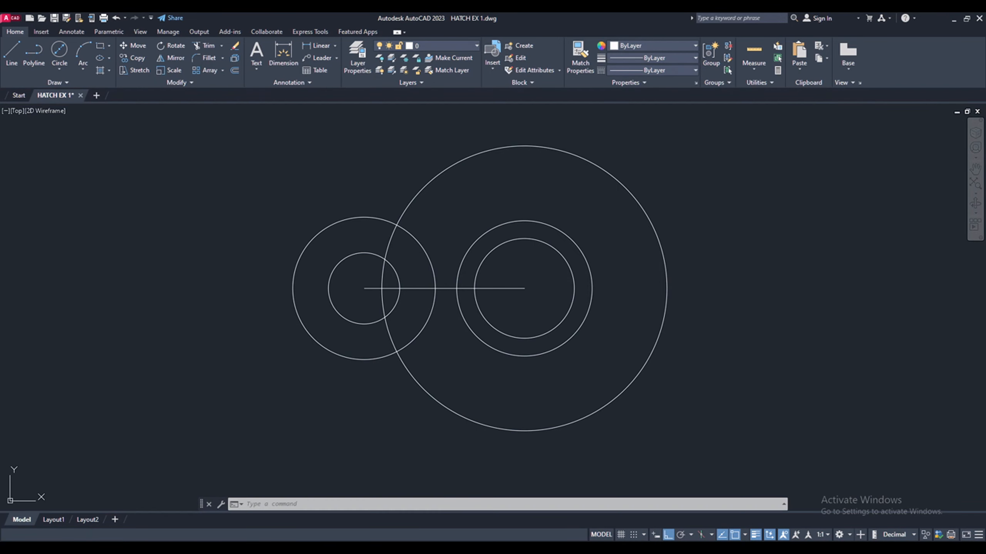
pyautogui.write('l')
pyautogui.press('Return')
pyautogui.click(364, 217)
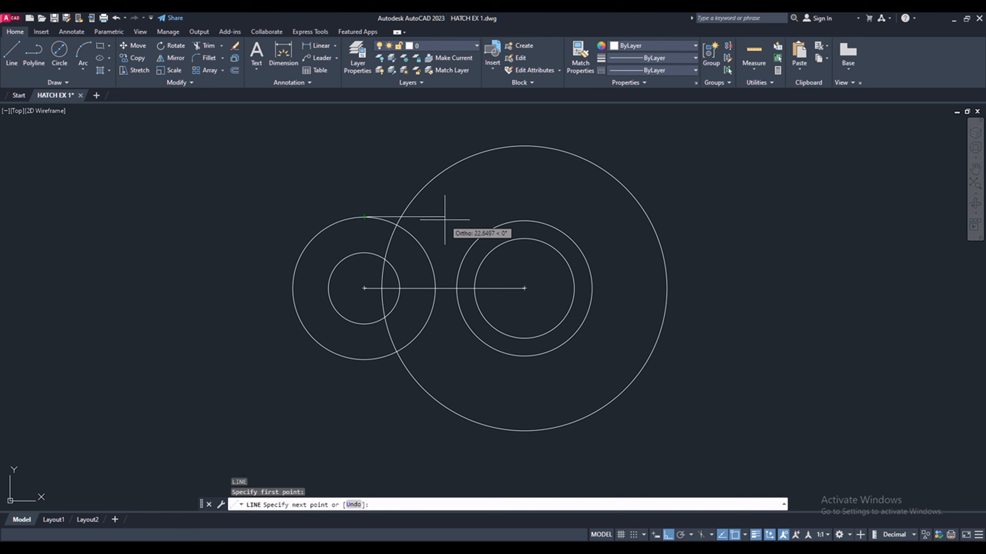
pyautogui.click(444, 219)
pyautogui.press('Return')
pyautogui.press('Return')
pyautogui.click(364, 359)
pyautogui.click(428, 360)
pyautogui.press('Return')
# Step: Trim the overlapping arcs and overrunning line ends so the left lobe and the 80 circle form one continuous outline
pyautogui.scroll(2, 380, 271)
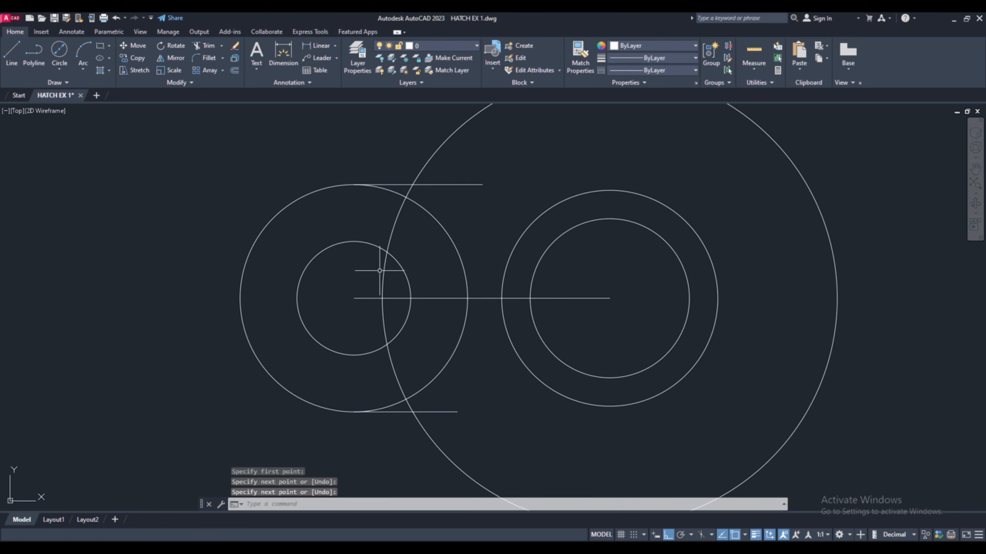
pyautogui.click(336, 505)
pyautogui.write('TR')
pyautogui.press('Return')
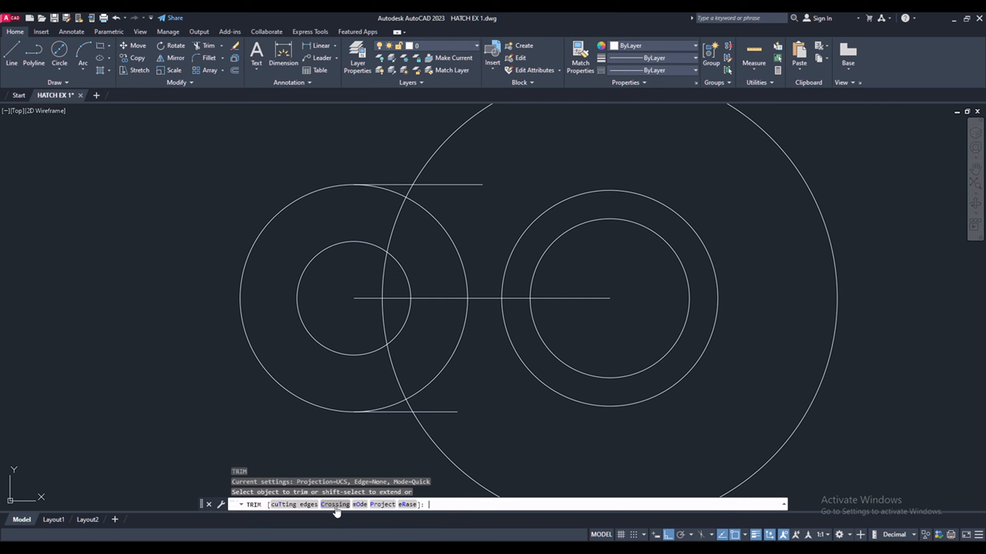
pyautogui.click(461, 184)
pyautogui.moveTo(422, 238); pyautogui.dragTo(476, 223)
pyautogui.moveTo(362, 411); pyautogui.dragTo(406, 397)
pyautogui.moveTo(443, 425); pyautogui.dragTo(427, 370)
pyautogui.moveTo(366, 363)
pyautogui.mouseDown()
pyautogui.moveTo(381, 256)
pyautogui.moveTo(407, 213)
pyautogui.mouseUp()
pyautogui.scroll(-2, 422, 224)
pyautogui.press('Escape')
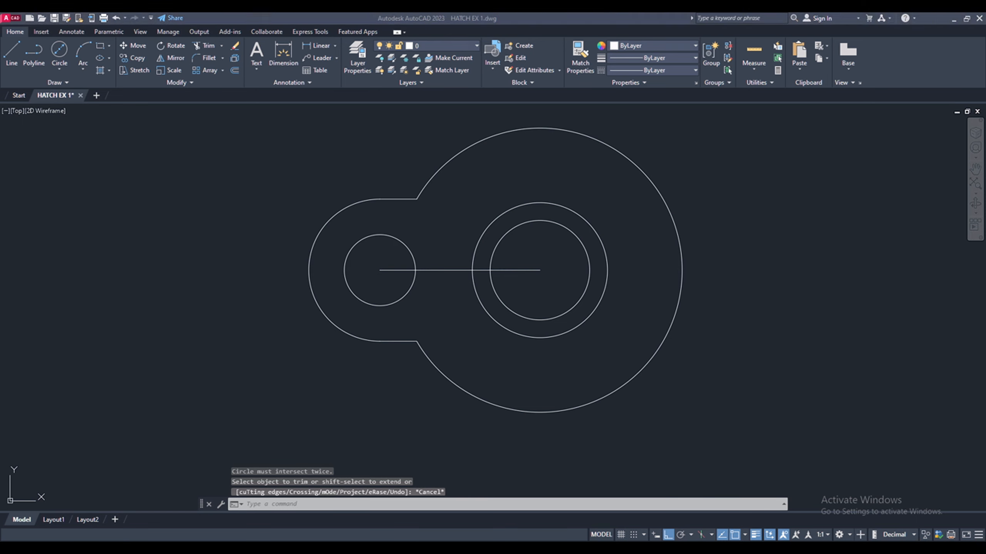
# Step: Check the hole spacing in EX 7.pdf and draw a 90 line straight down from the large circle's centre in AutoCAD
pyautogui.scroll(-1, 451, 202)
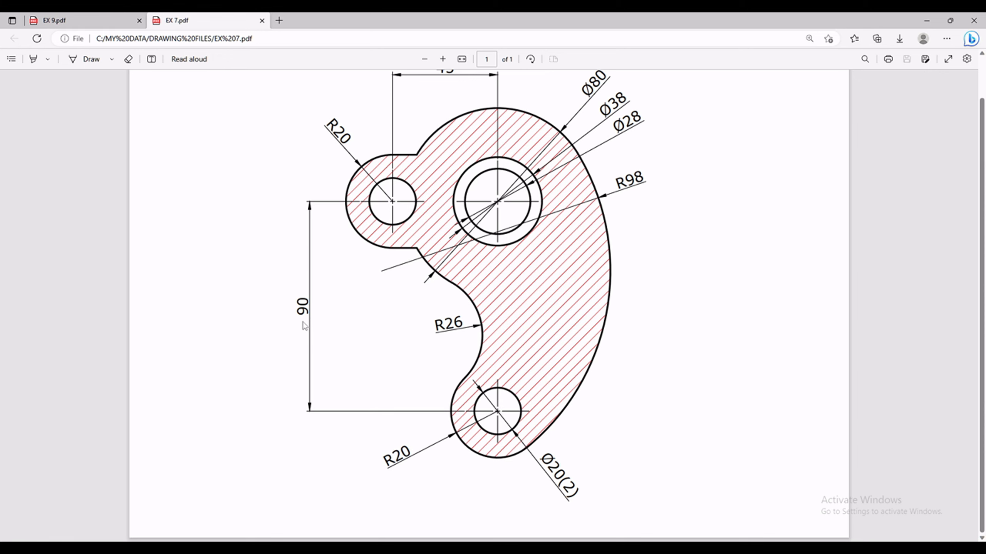
pyautogui.hotkey('alt', 'Tab')
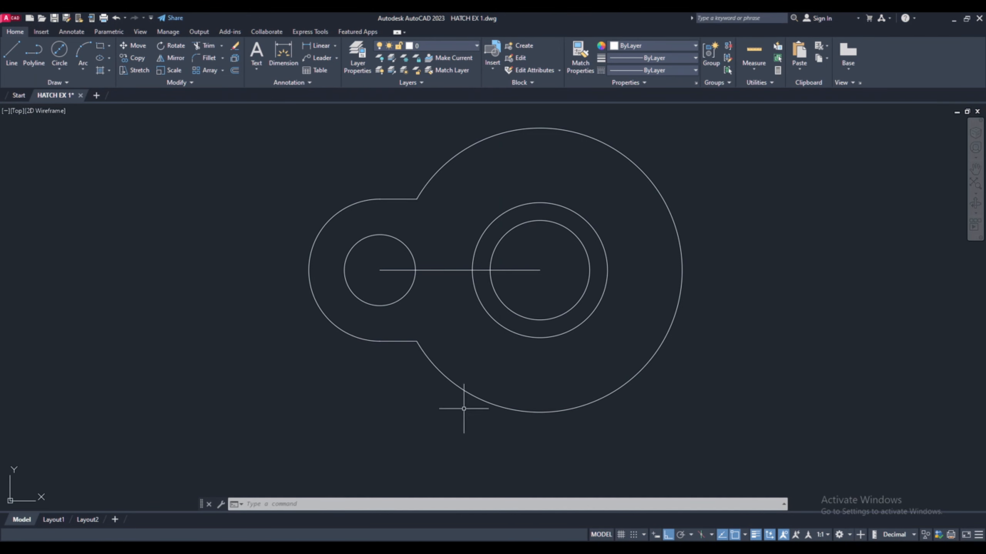
pyautogui.click(11, 58)
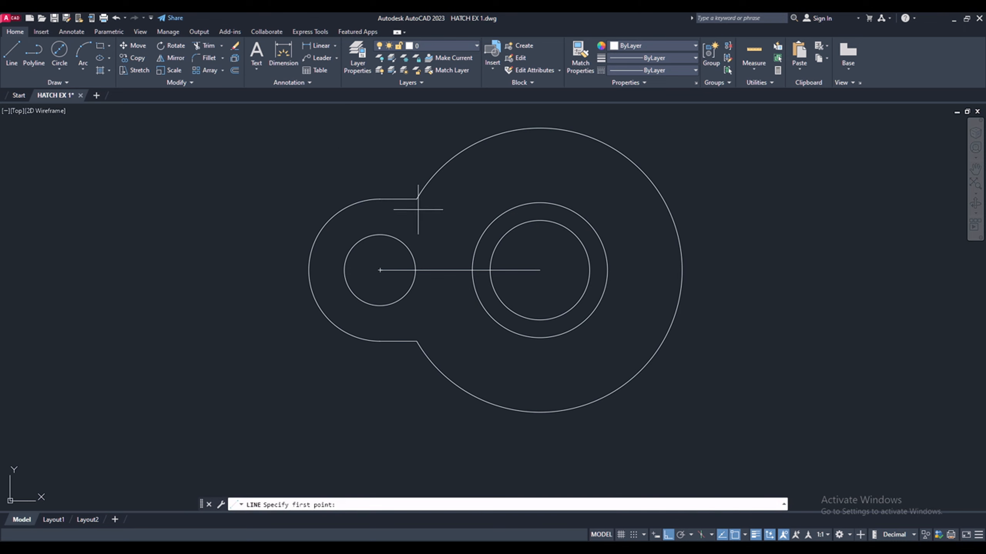
pyautogui.scroll(-2, 487, 168)
pyautogui.click(520, 232)
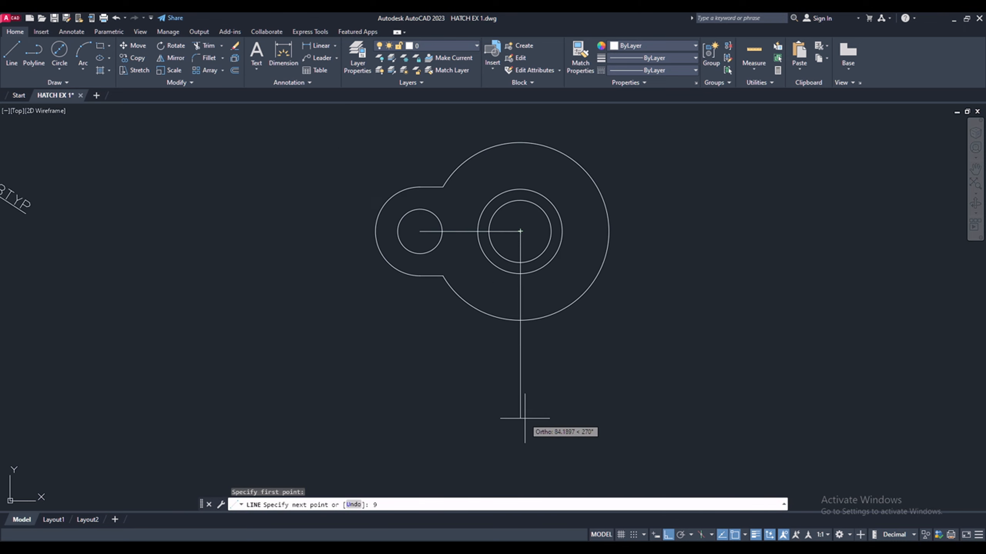
pyautogui.press('Return')
pyautogui.press('Return')
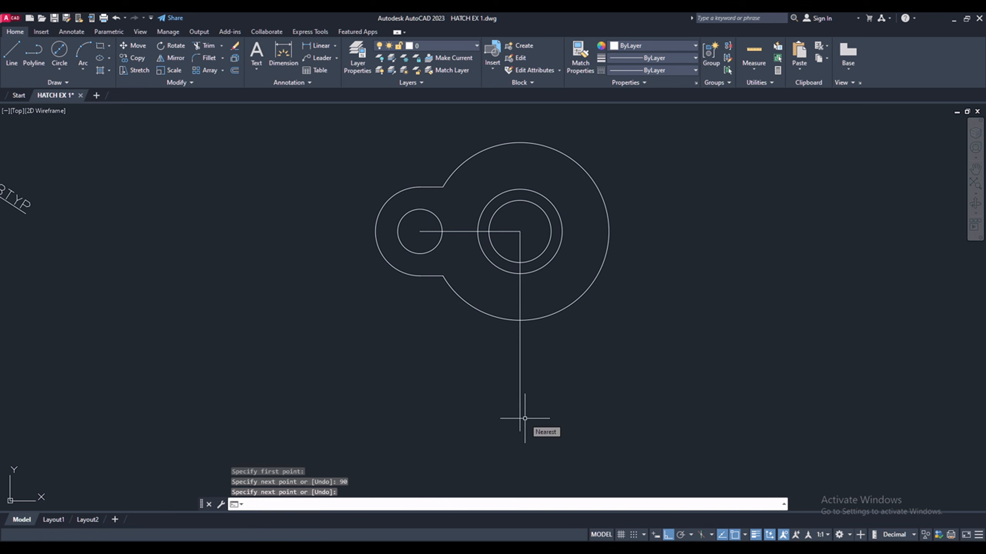
# Step: Check the lower hole in EX 7.pdf and draw a circle of diameter 20 centred on the vertical line's lower end in AutoCAD
pyautogui.hotkey('alt', 'Tab')
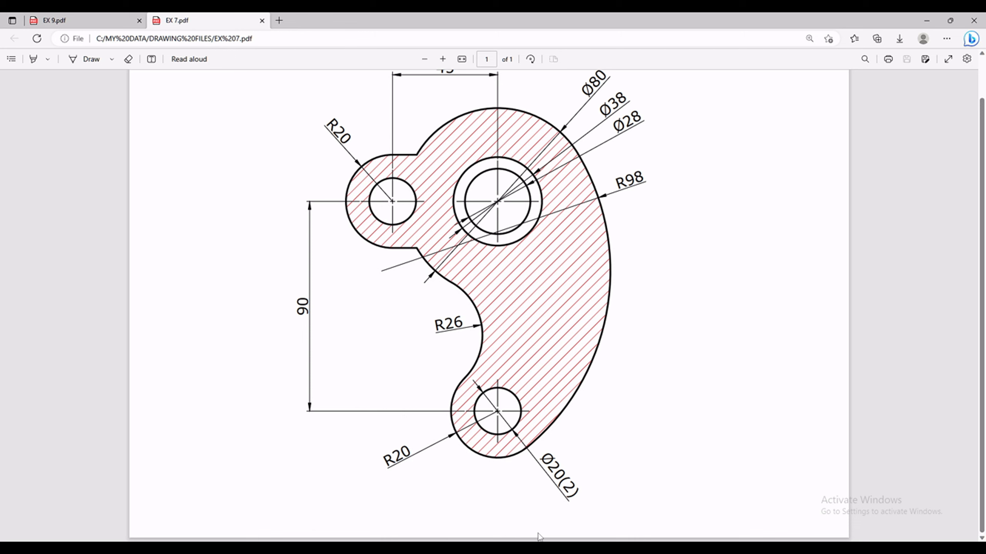
pyautogui.hotkey('alt', 'Tab')
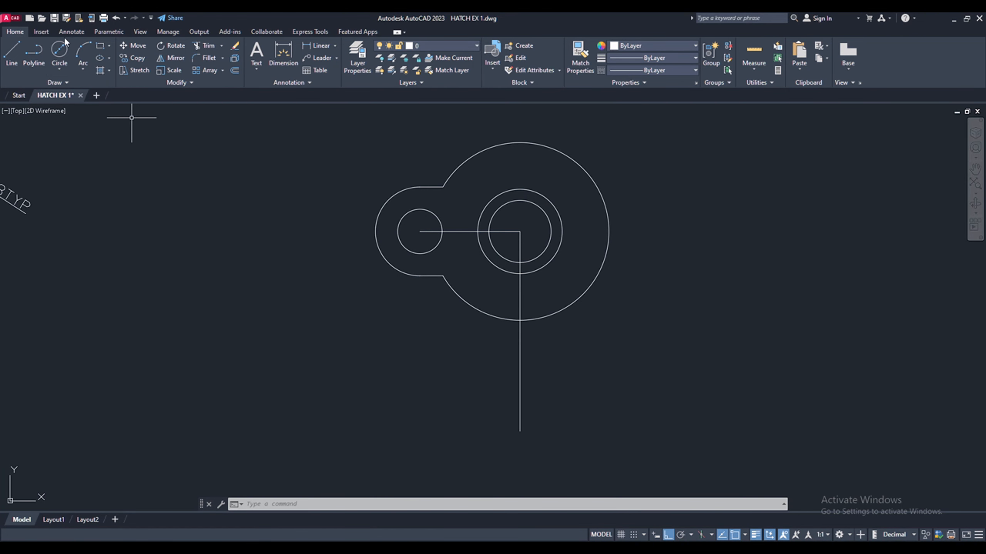
pyautogui.click(58, 74)
pyautogui.click(72, 86)
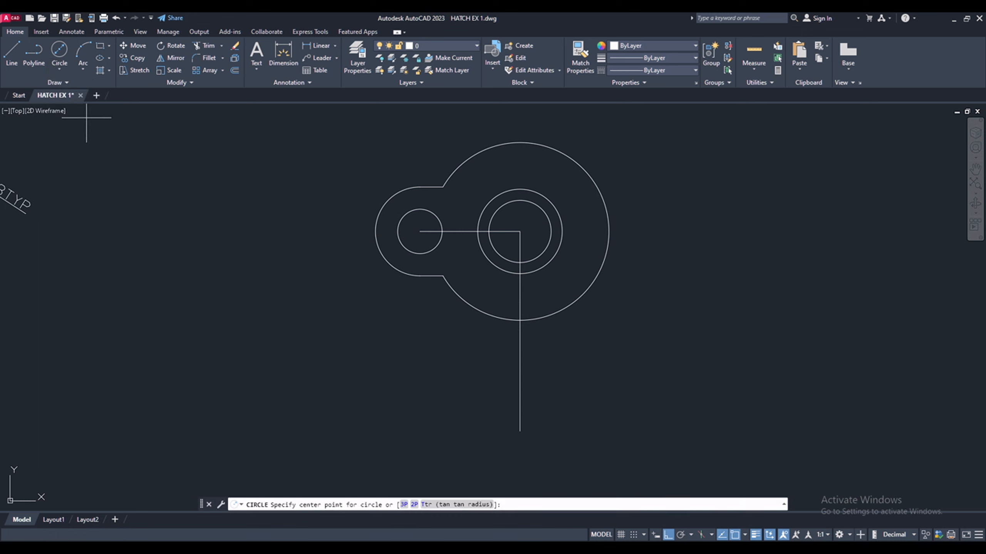
pyautogui.click(520, 431)
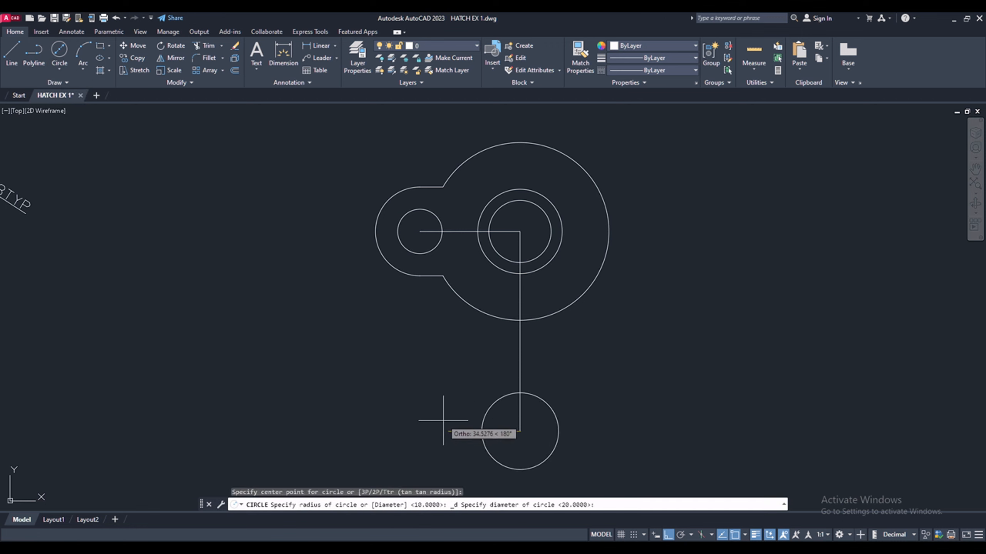
pyautogui.write('20')
pyautogui.press('Return')
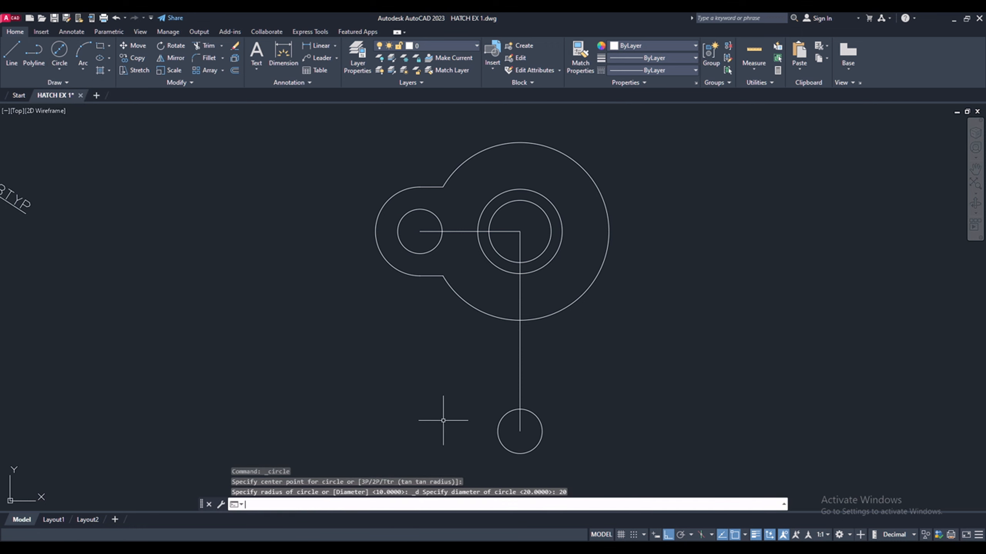
# Step: Draw a circle of radius 20 concentric with the lower diameter 20 hole
pyautogui.click(59, 70)
pyautogui.click(70, 86)
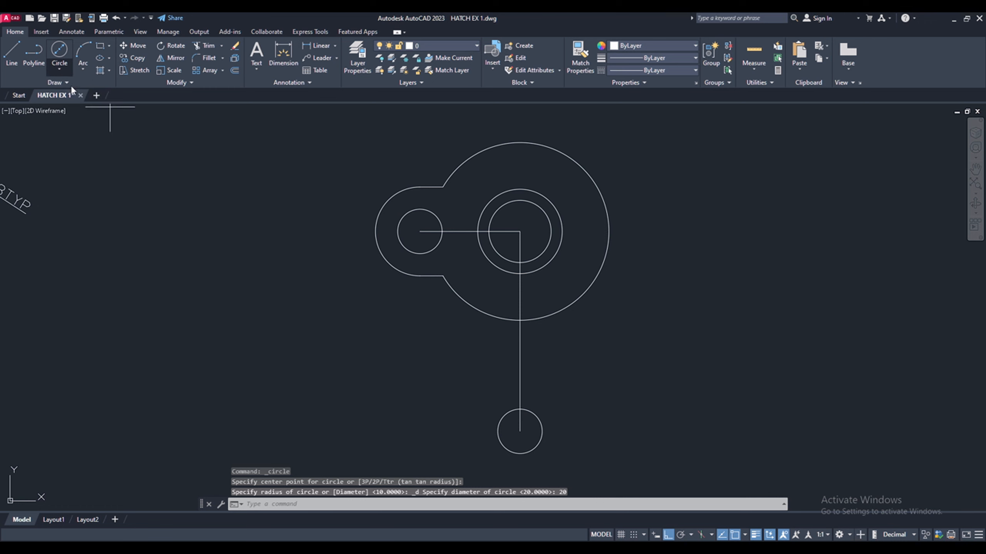
pyautogui.click(520, 431)
pyautogui.write('20')
pyautogui.press('Return')
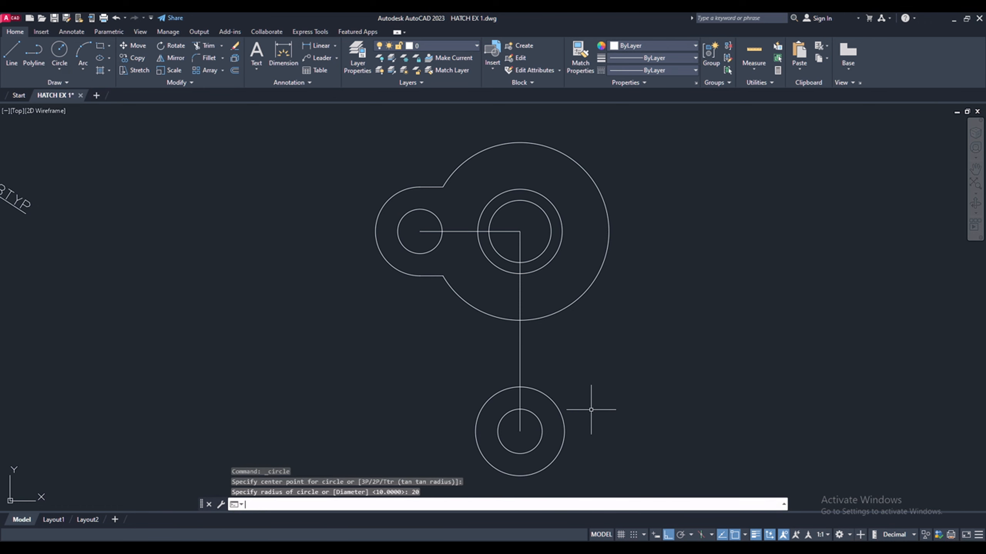
# Step: Following EX 7.pdf, draw a radius 26 circle in AutoCAD tangent to the left sides of the large outline arc and lower radius 20 circle
pyautogui.click(508, 547)
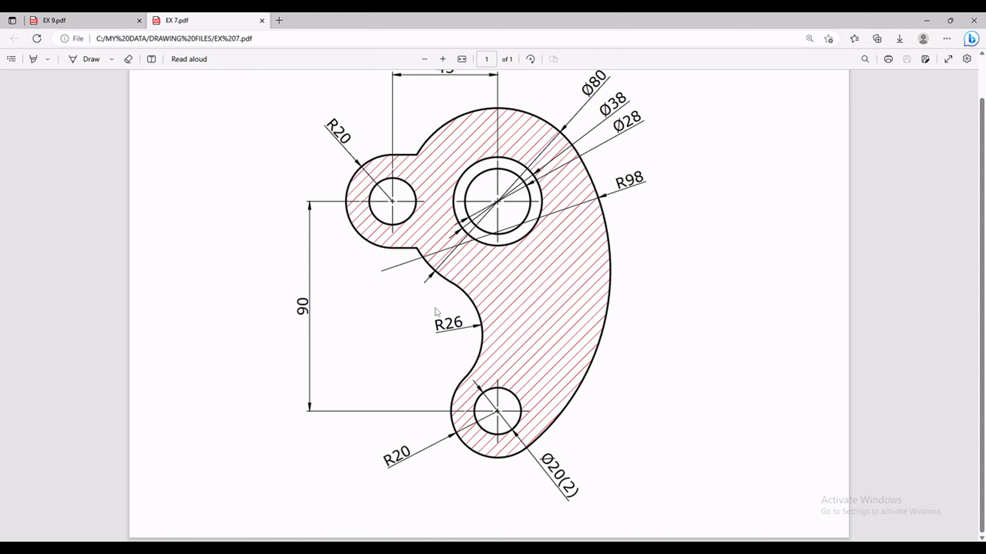
pyautogui.hotkey('alt', 'Tab')
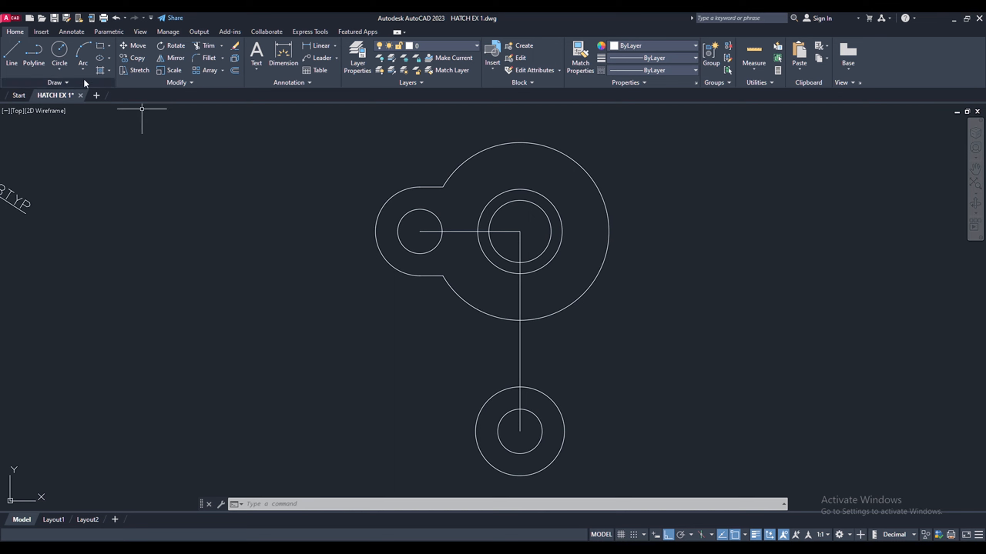
pyautogui.click(62, 71)
pyautogui.click(97, 170)
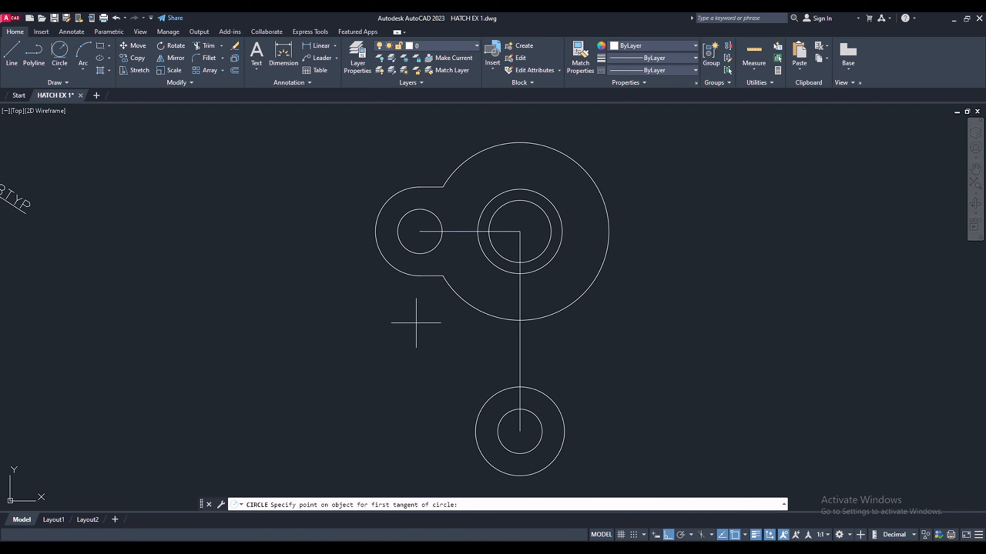
pyautogui.click(459, 303)
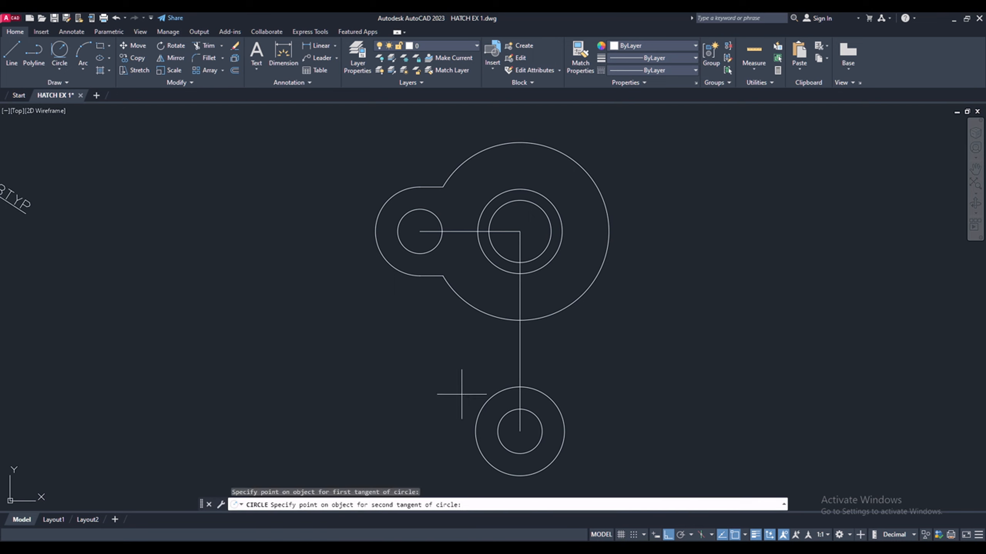
pyautogui.click(477, 412)
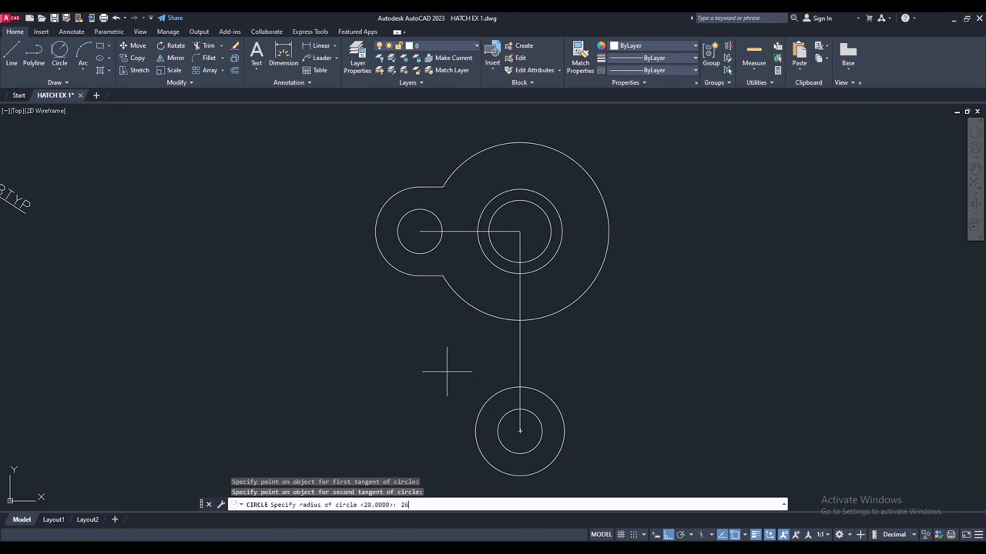
pyautogui.press('Return')
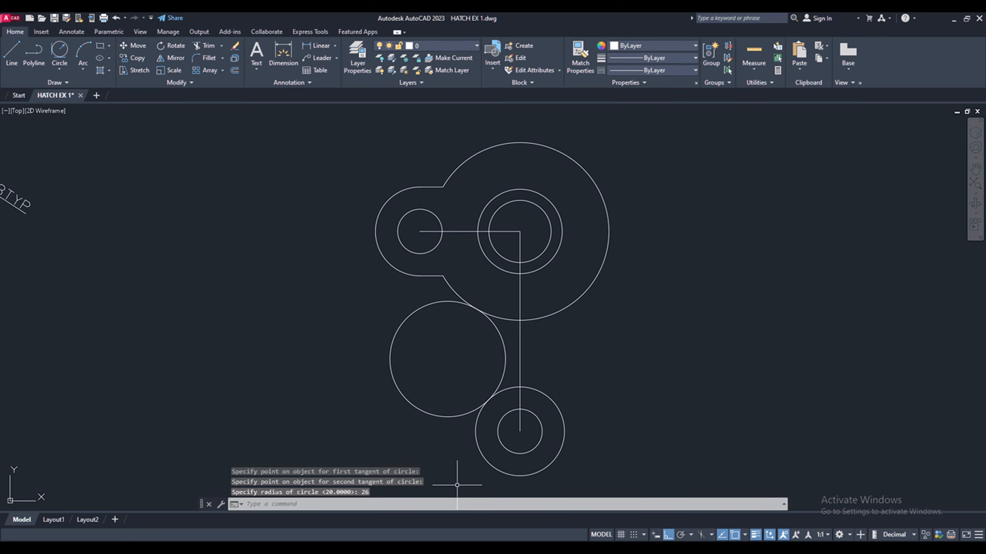
# Step: Following EX 7.pdf, draw a radius 98 circle in AutoCAD tangent to the right sides of the large outline arc and lower radius 20 circle
pyautogui.click(481, 527)
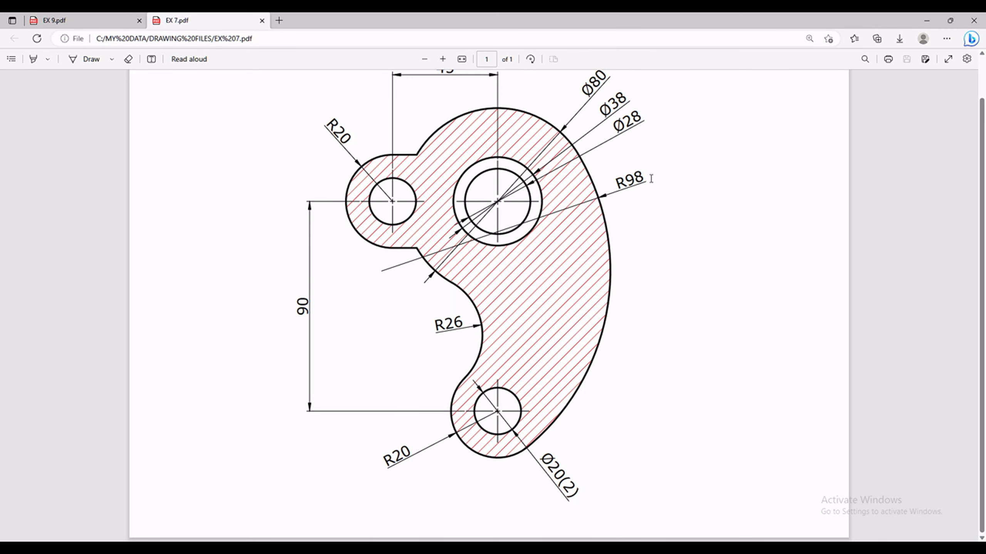
pyautogui.hotkey('alt', 'Tab')
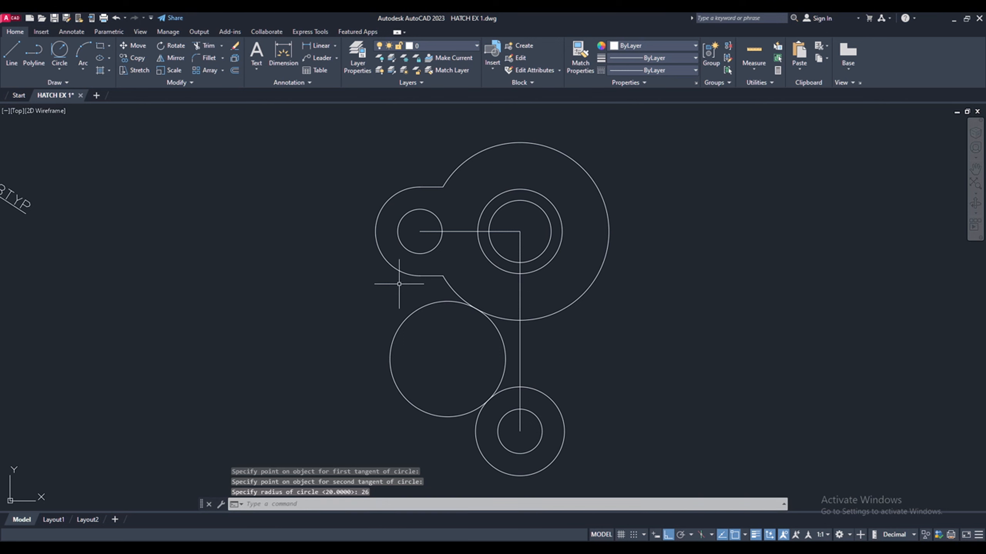
pyautogui.click(62, 53)
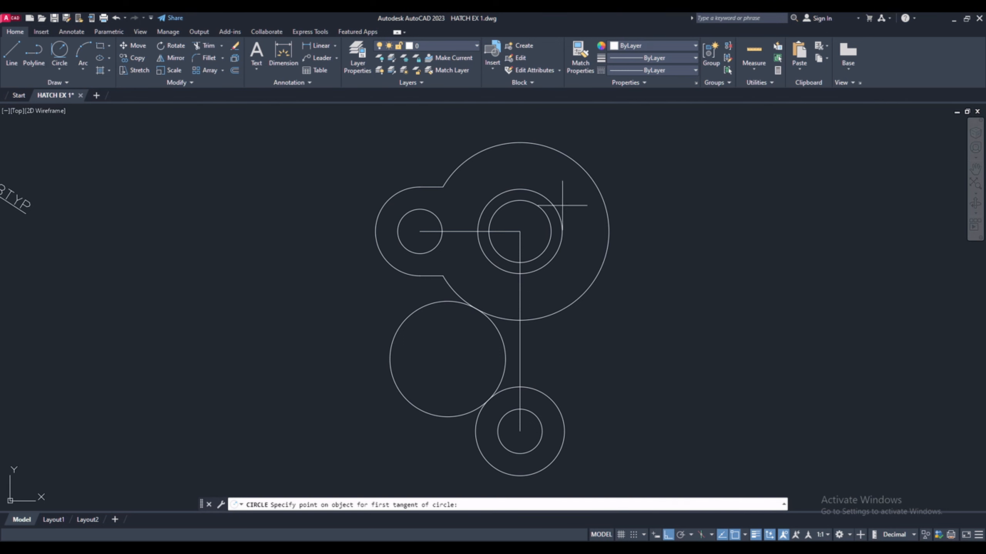
pyautogui.click(557, 152)
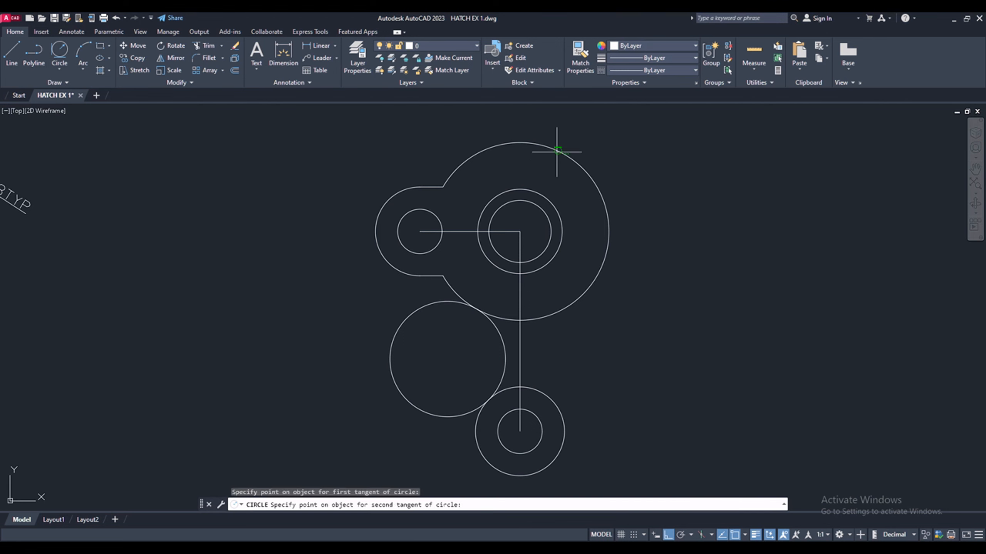
pyautogui.click(557, 461)
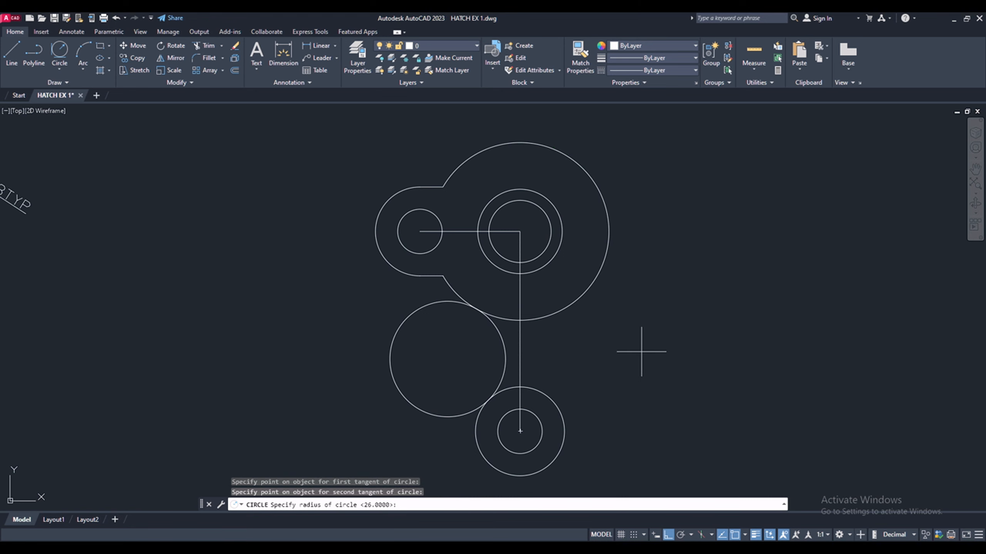
pyautogui.write('98')
pyautogui.press('Return')
# Step: Trim the left portions of the radius 98 and radius 26 circles, keeping only their arcs joining the upper body and lower lobe
pyautogui.write('tr')
pyautogui.press('Return')
pyautogui.moveTo(359, 304)
pyautogui.mouseDown()
pyautogui.moveTo(204, 253)
pyautogui.moveTo(288, 309)
pyautogui.mouseUp()
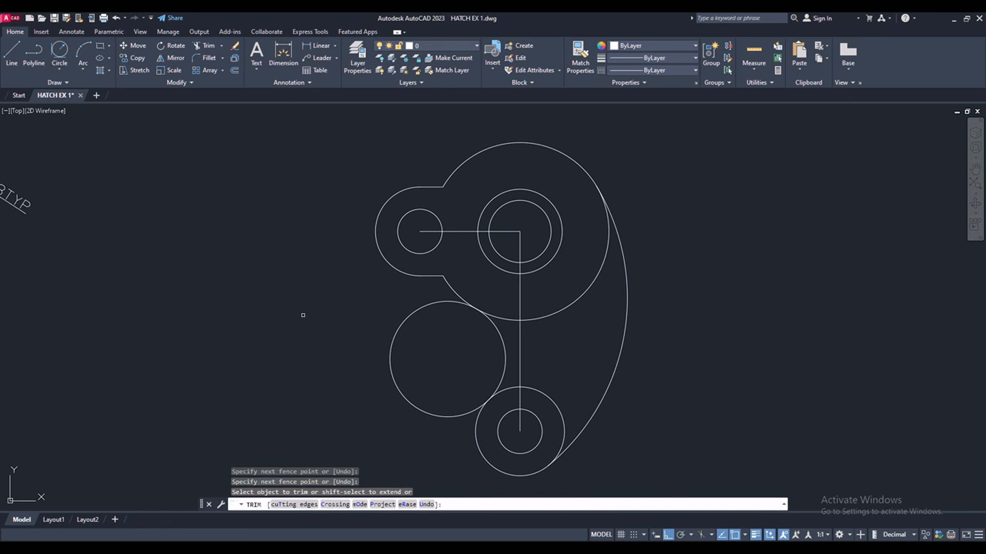
pyautogui.moveTo(417, 341); pyautogui.dragTo(323, 320)
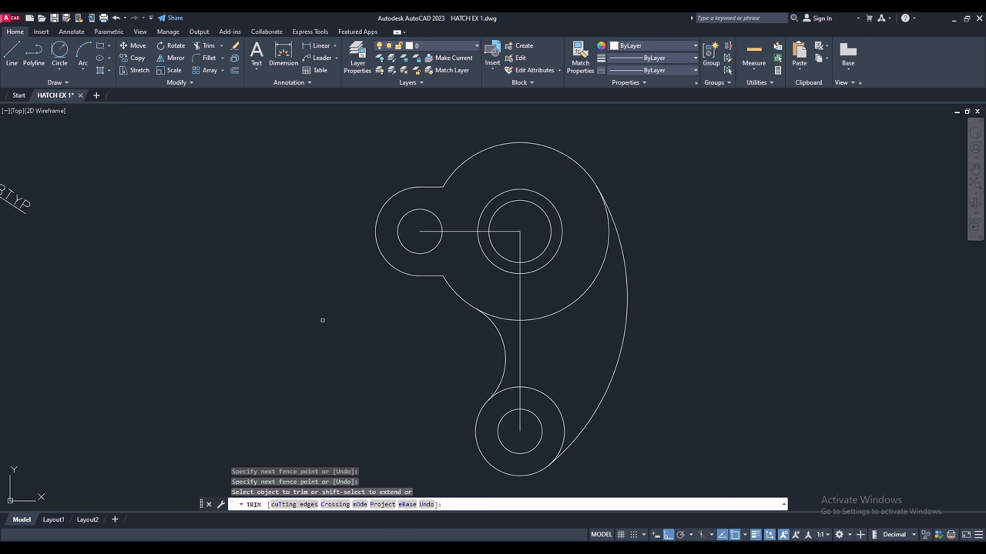
pyautogui.press('Escape')
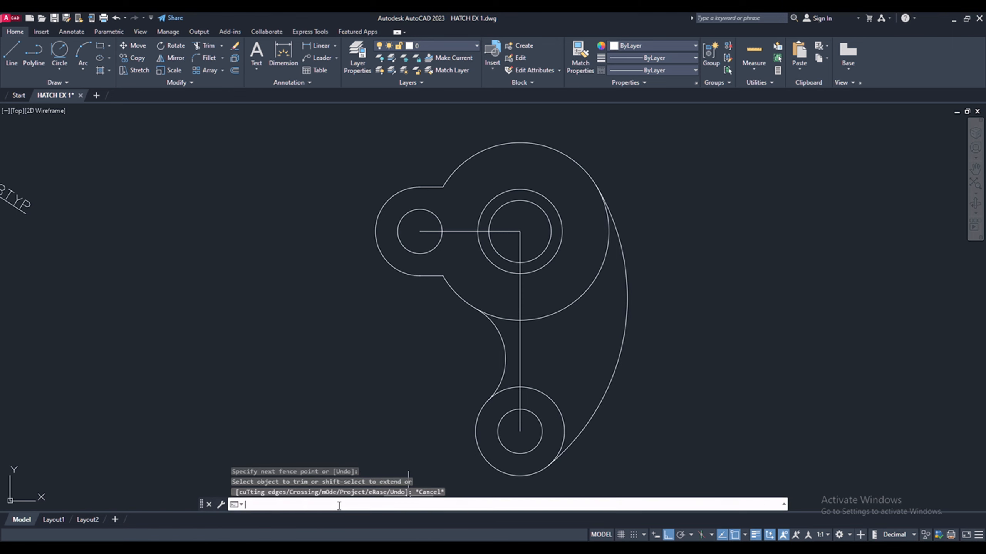
# Step: Trim the inner arcs of the large circle and lower radius 20 circle to leave one continuous outer profile
pyautogui.write('TR')
pyautogui.press('Return')
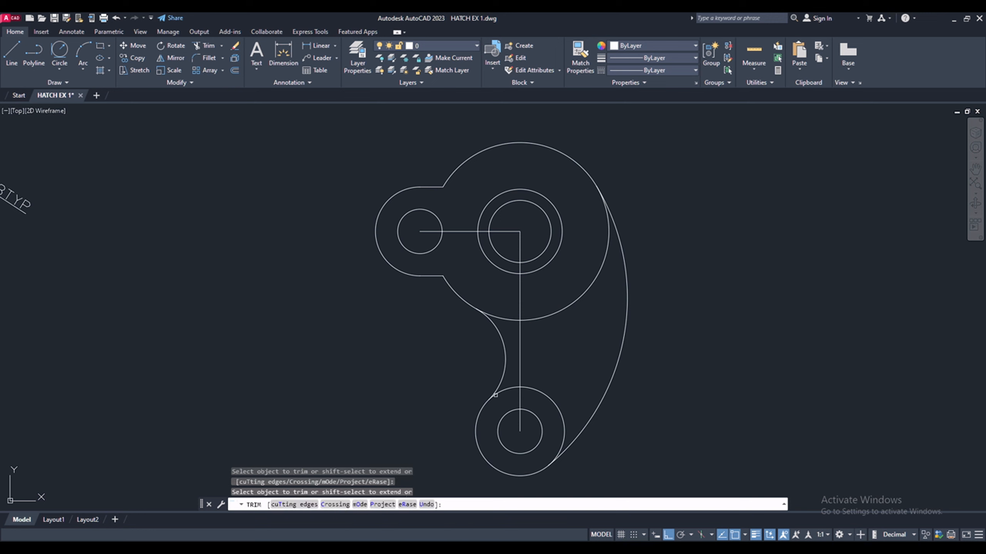
pyautogui.click(545, 318)
pyautogui.press('Escape')
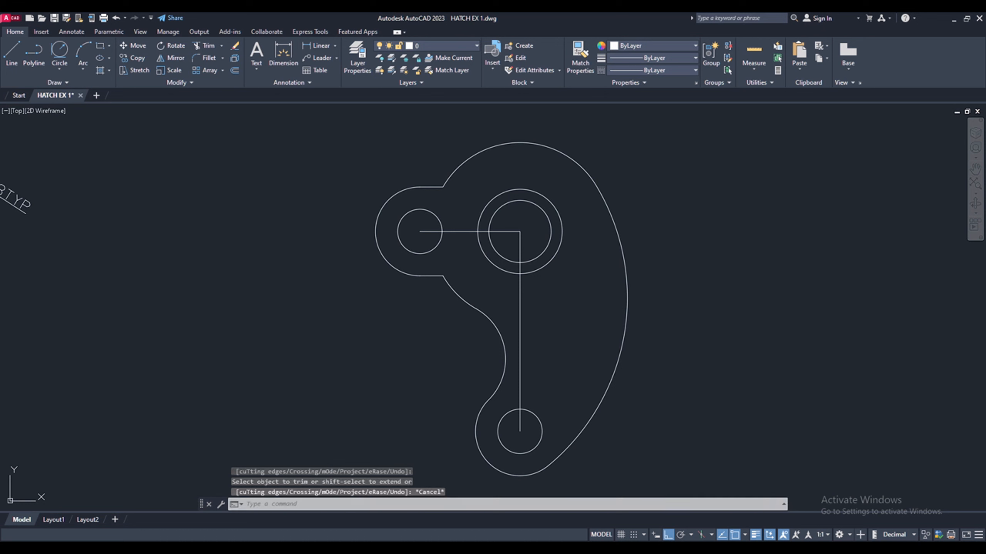
# Step: Delete the horizontal and vertical construction lines joining the hole centres
pyautogui.click(529, 236)
pyautogui.click(510, 229)
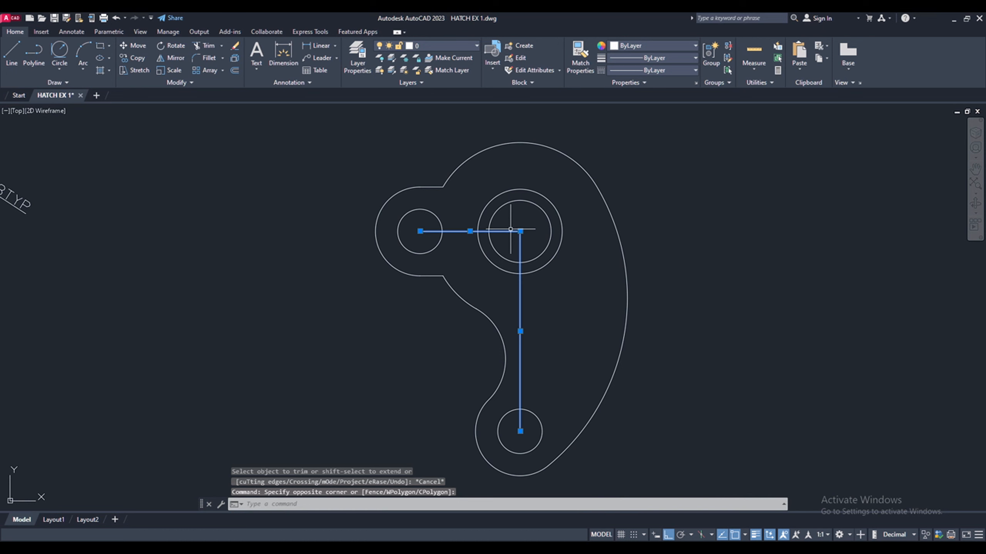
pyautogui.press('Delete')
pyautogui.scroll(-2, 481, 219)
pyautogui.scroll(2, 495, 233)
# Step: Compare the outline with EX 7.pdf, then set the lineweight of the whole part to 0.80 mm in AutoCAD
pyautogui.hotkey('alt', 'Tab')
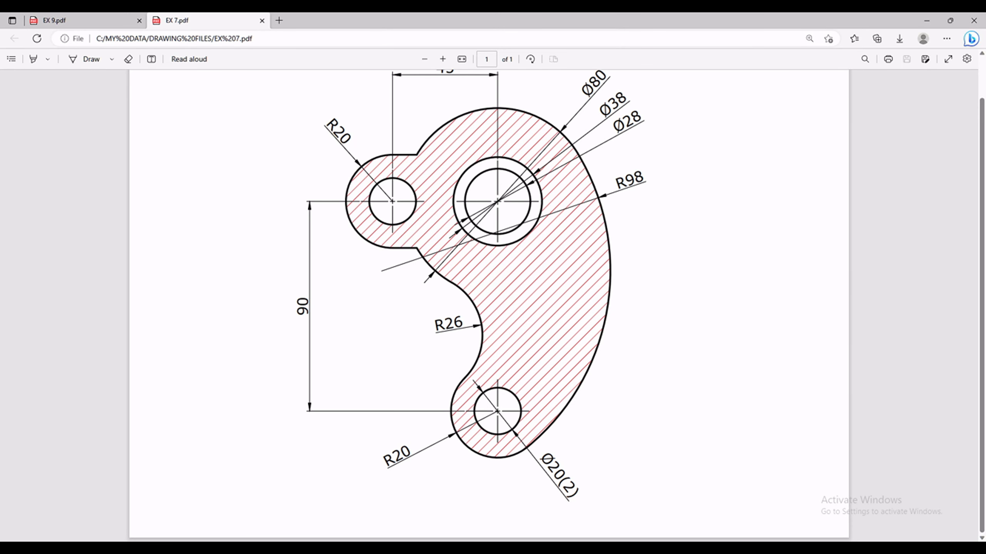
pyautogui.hotkey('alt', 'Tab')
pyautogui.scroll(-2, 420, 271)
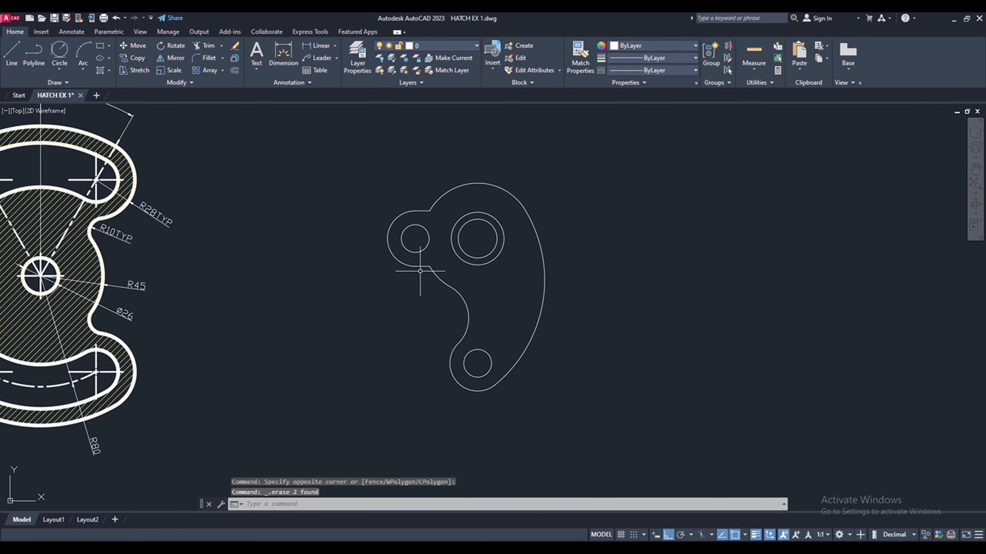
pyautogui.click(609, 429)
pyautogui.click(360, 169)
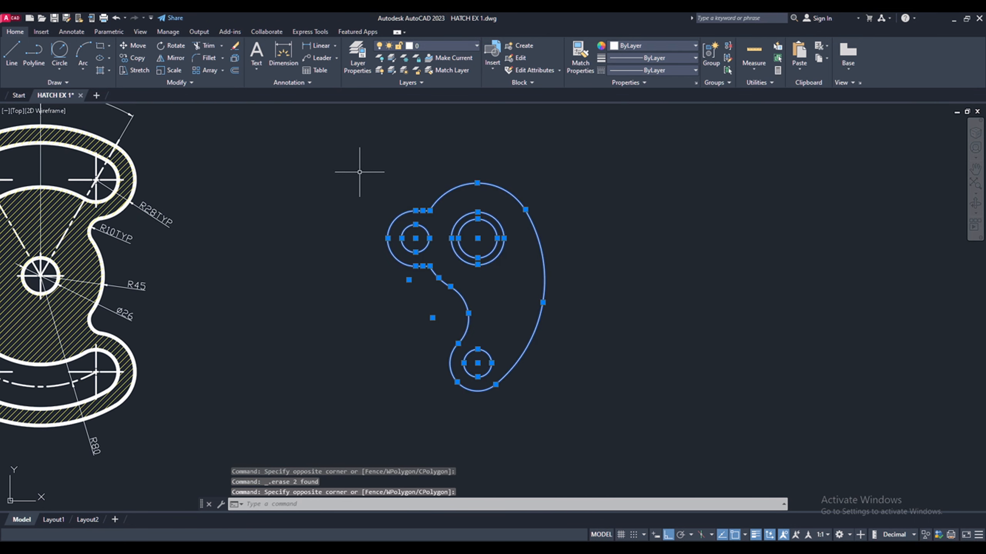
pyautogui.scroll(2, 359, 183)
pyautogui.click(634, 57)
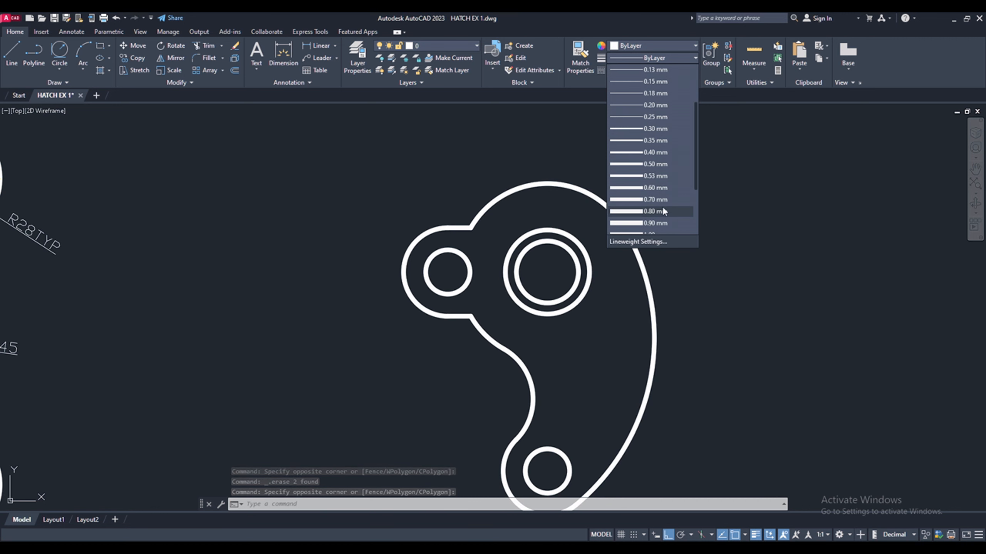
pyautogui.click(663, 211)
pyautogui.press('Escape')
pyautogui.scroll(-2, 385, 176)
pyautogui.scroll(2, 396, 248)
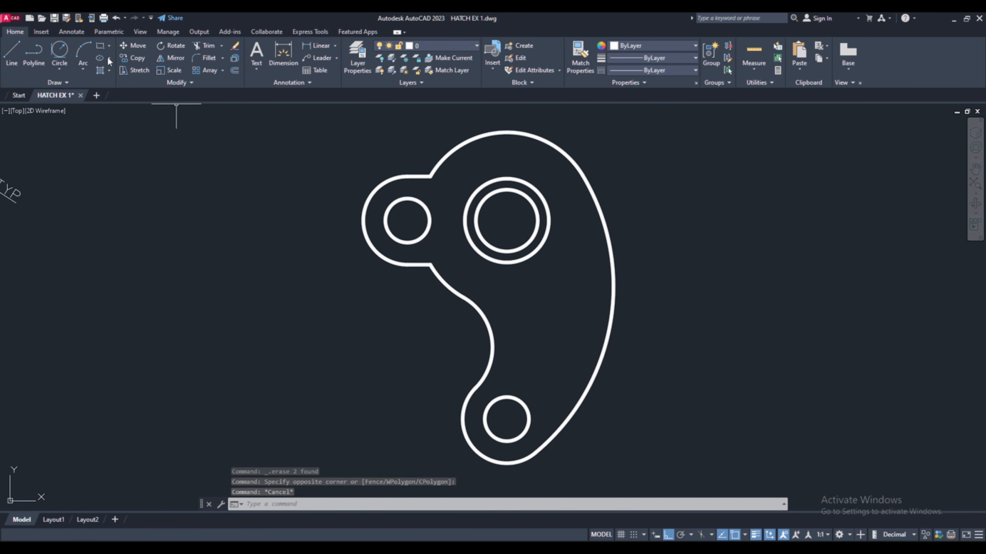
# Step: Add centre marks to the left hole, the large upper hole and the lower hole of the curved part
pyautogui.click(75, 34)
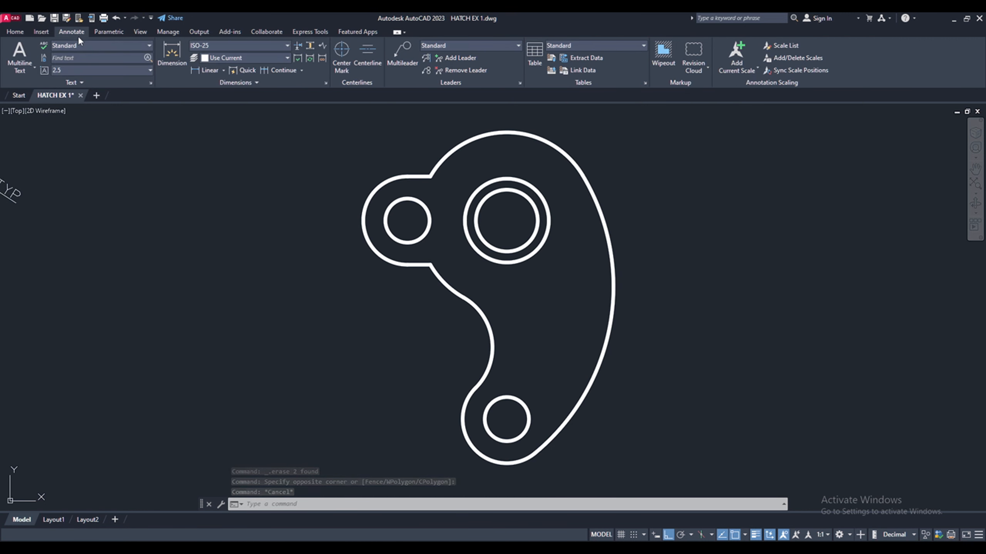
pyautogui.click(337, 55)
pyautogui.click(425, 238)
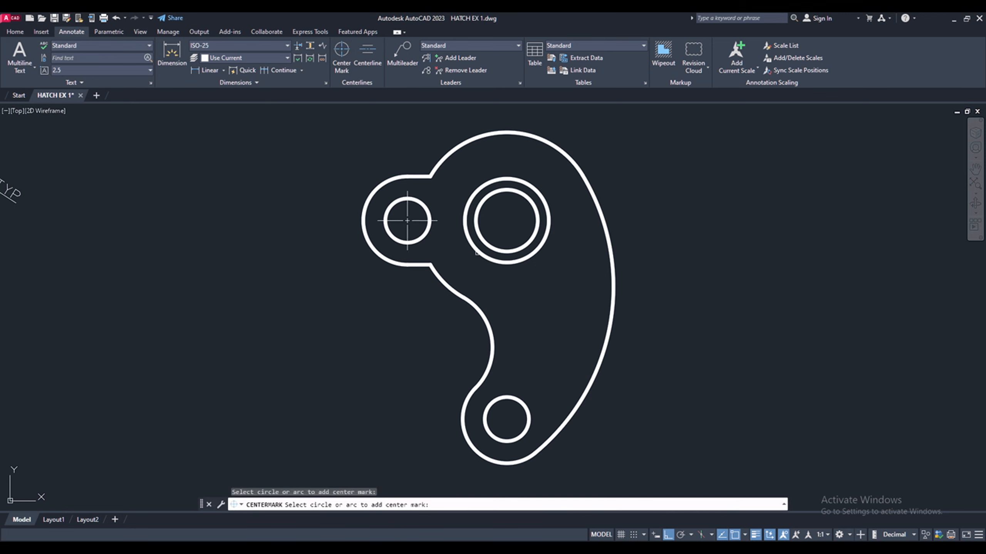
pyautogui.click(511, 259)
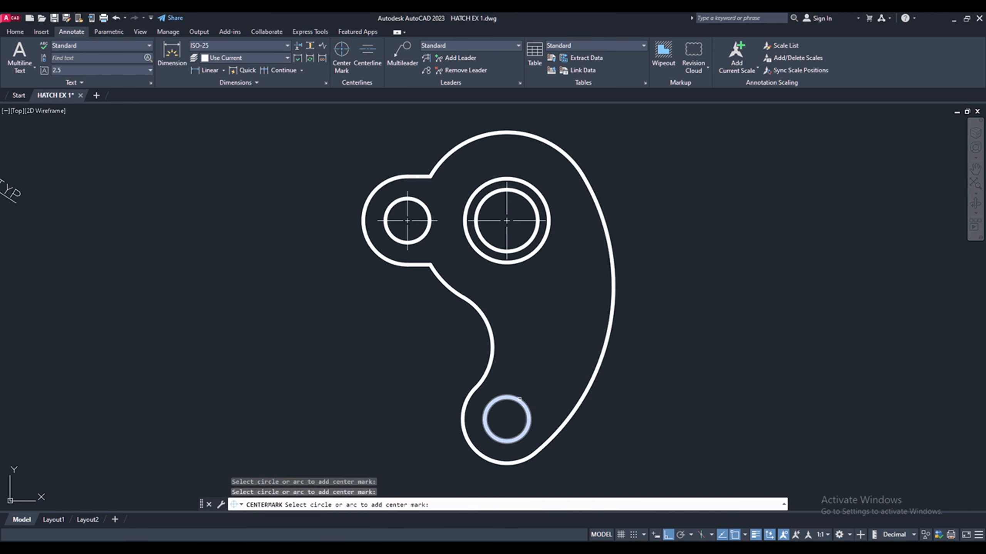
pyautogui.click(522, 402)
pyautogui.press('Escape')
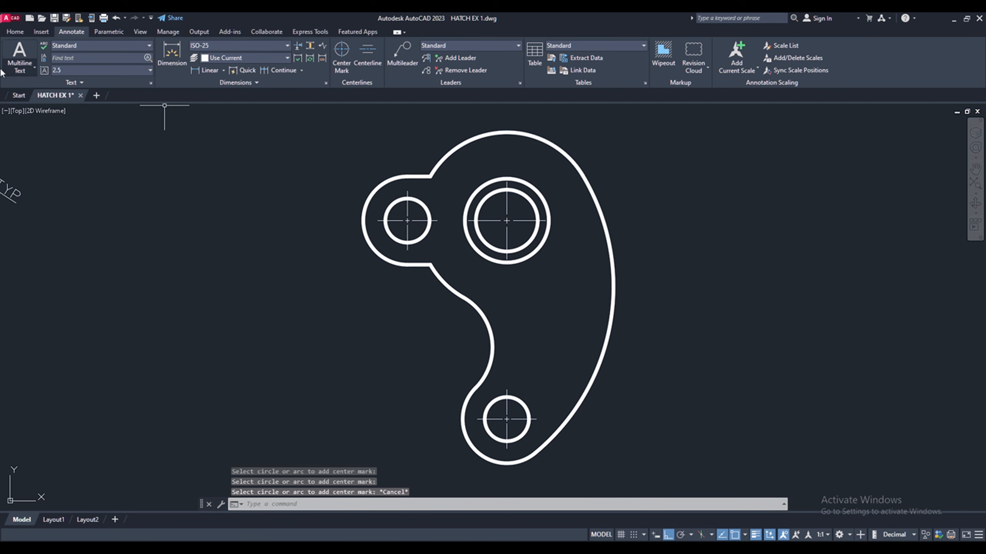
# Step: Set the lineweight of the large upper hole's centre mark to 0.30 mm
pyautogui.click(12, 33)
pyautogui.scroll(4, 541, 233)
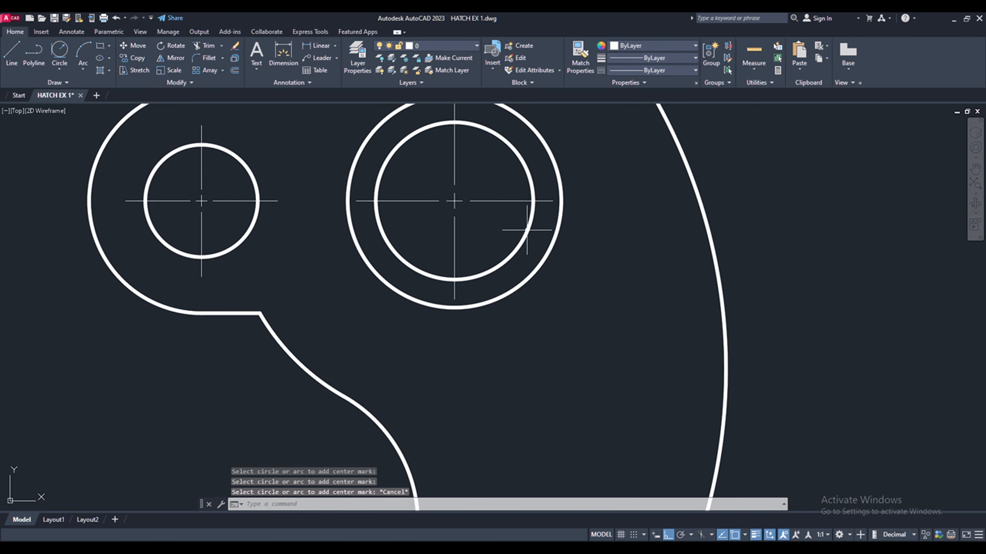
pyautogui.scroll(-2, 544, 309)
pyautogui.click(493, 256)
pyautogui.click(467, 227)
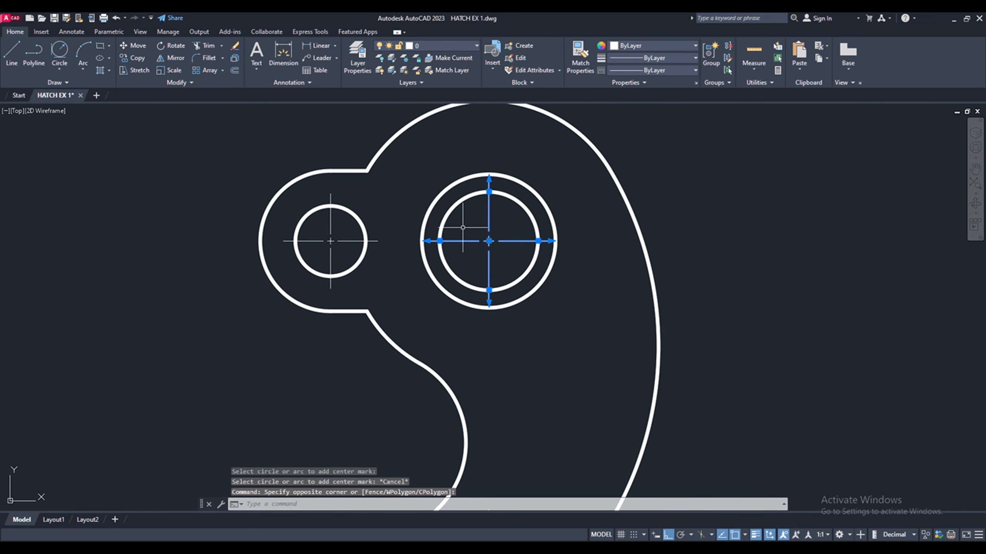
pyautogui.click(632, 59)
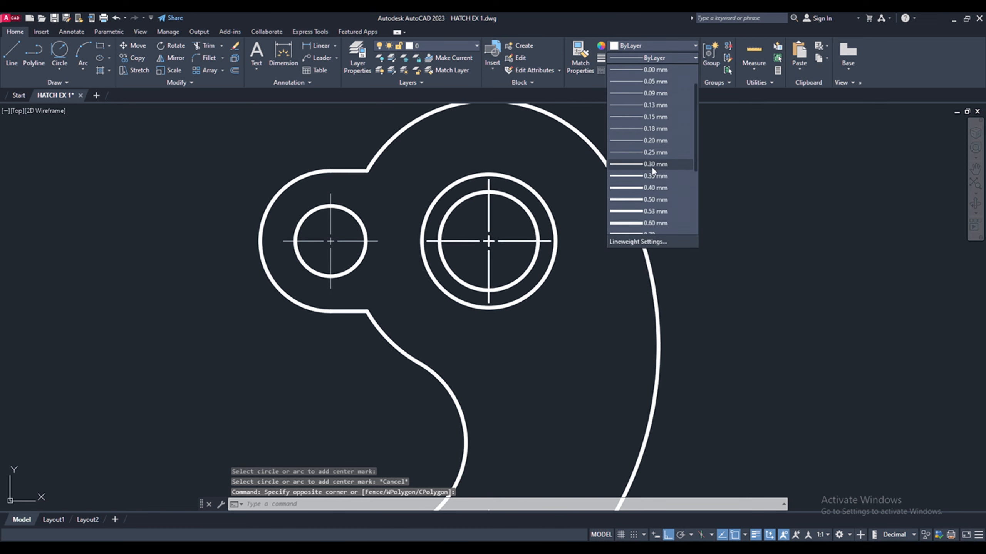
pyautogui.click(652, 165)
pyautogui.press('Escape')
# Step: Match the properties of the large hole's centre mark onto the centre marks of the left and lower holes
pyautogui.click(580, 54)
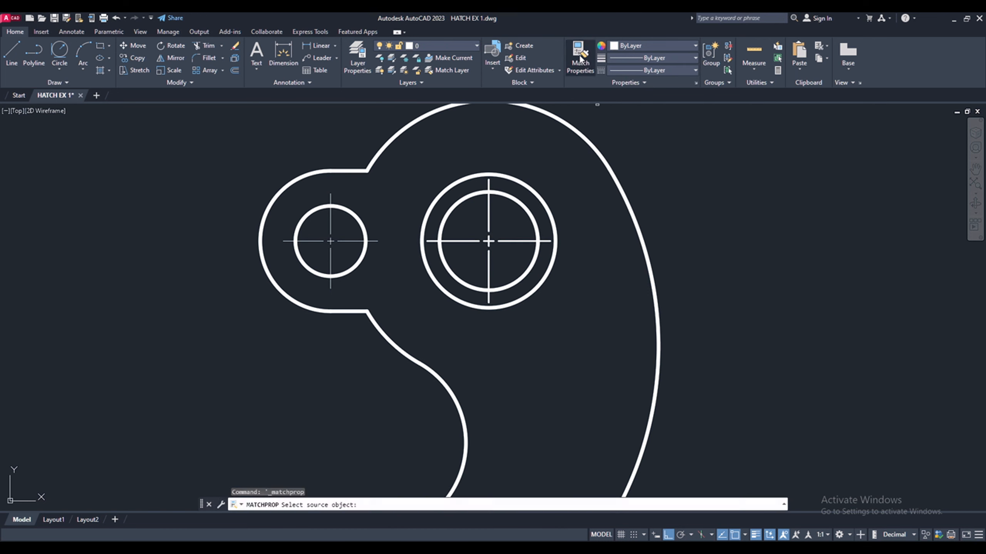
pyautogui.click(489, 223)
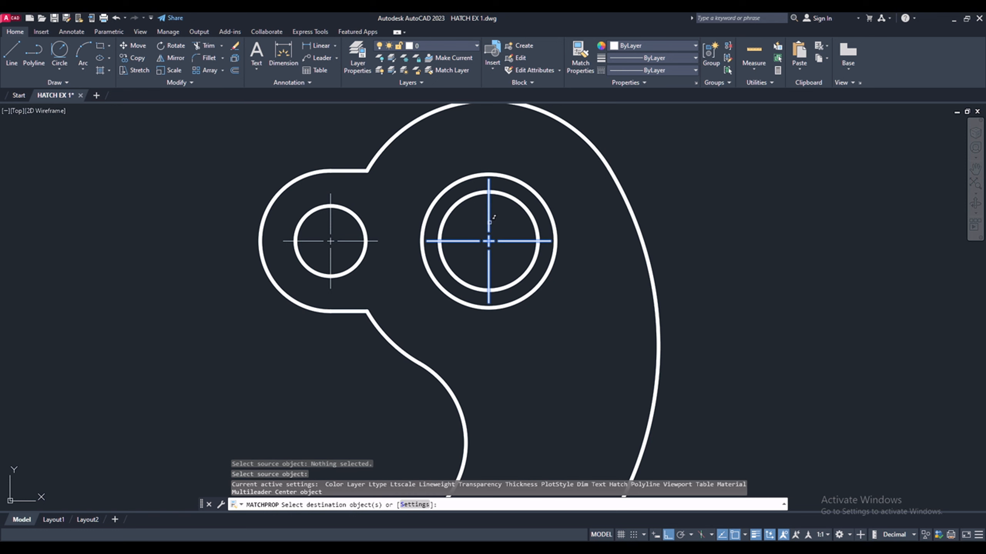
pyautogui.scroll(-4, 446, 171)
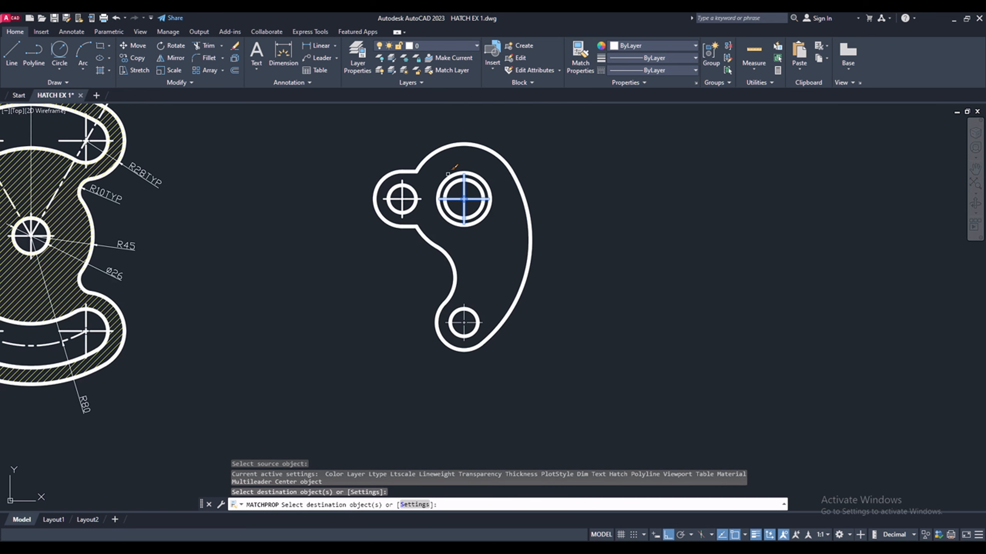
pyautogui.scroll(4, 466, 346)
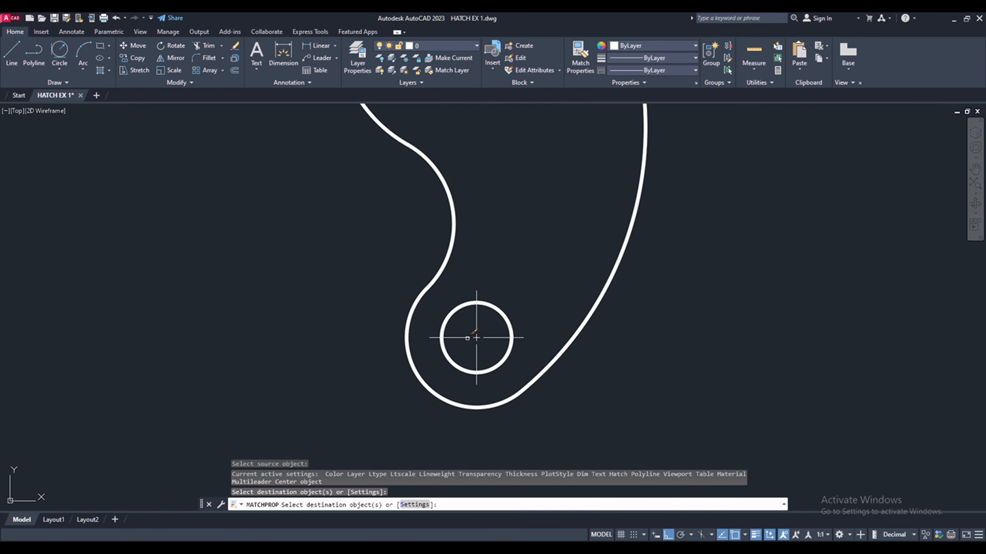
pyautogui.click(467, 338)
pyautogui.scroll(-5, 489, 333)
pyautogui.press('Escape')
pyautogui.scroll(3, 520, 307)
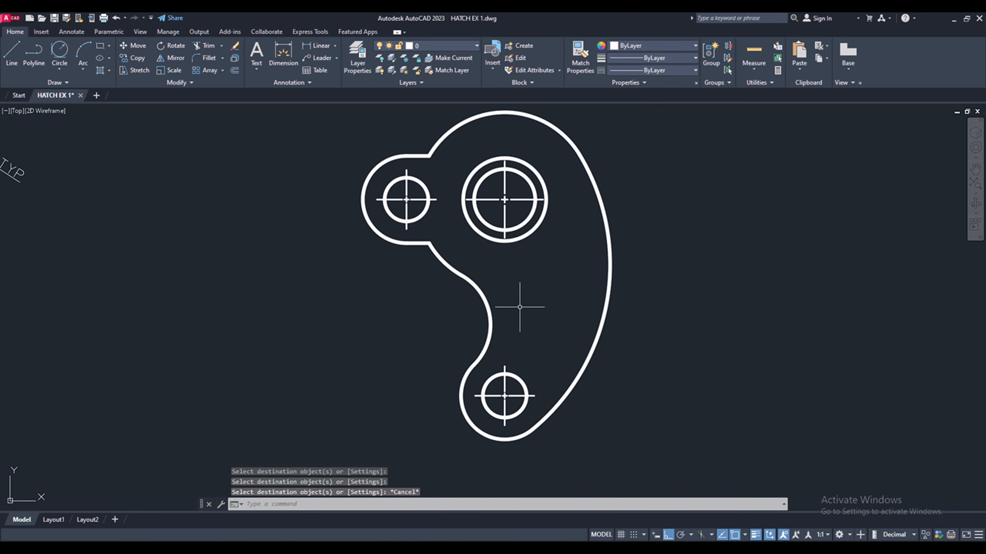
pyautogui.moveTo(520, 307); pyautogui.dragTo(520, 318, button='middle')
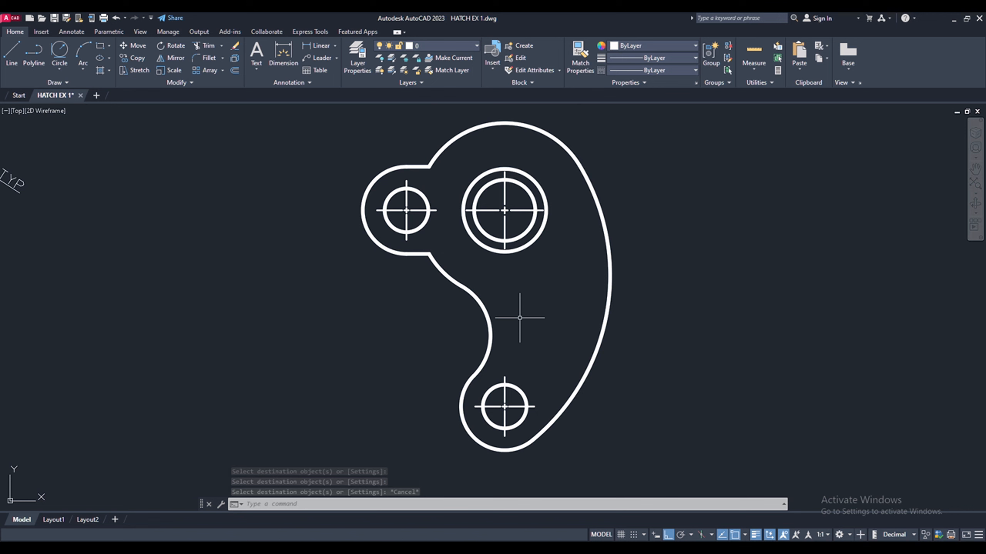
# Step: Hatch the part's body around the holes with the ANSI31 pattern in light red, colour 242,113,114
pyautogui.click(99, 71)
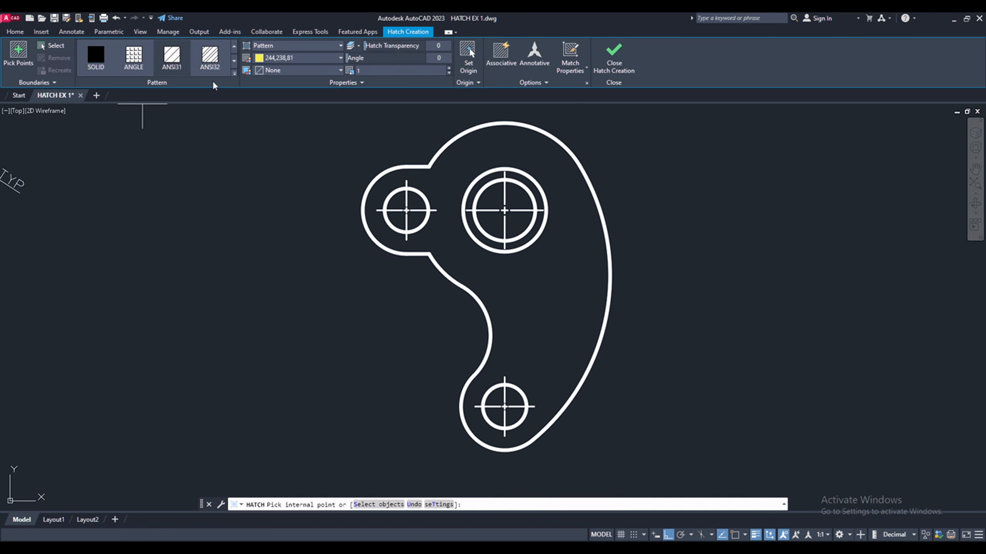
pyautogui.click(233, 74)
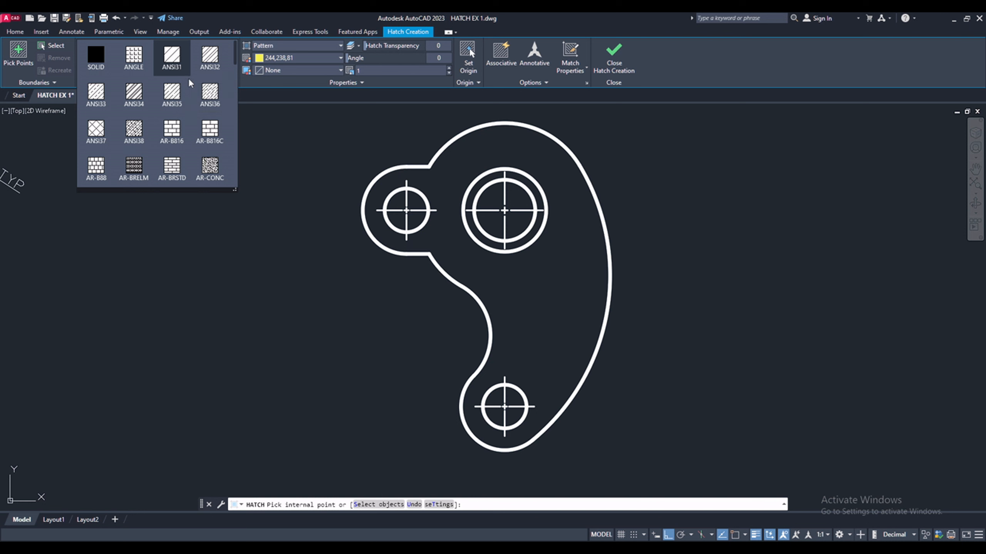
pyautogui.click(174, 62)
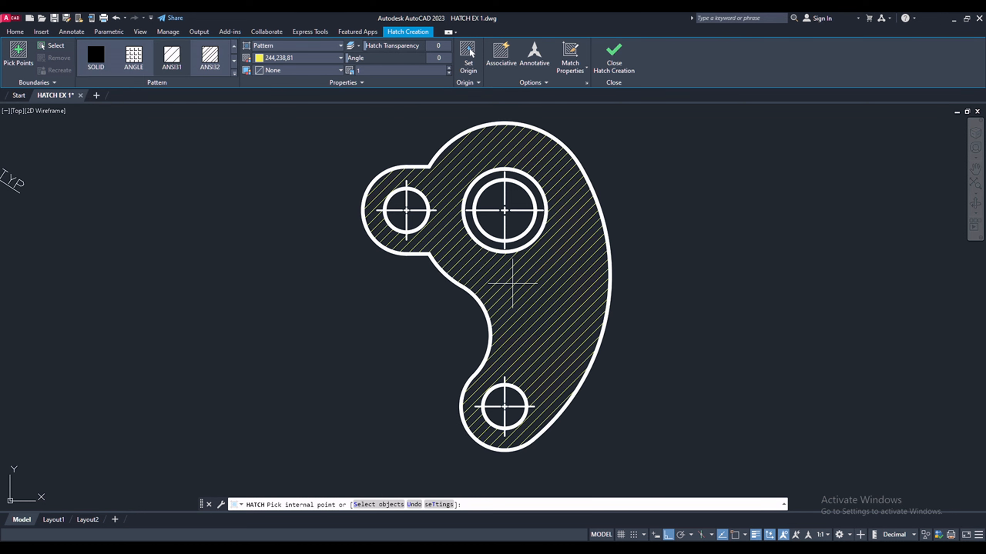
pyautogui.click(512, 284)
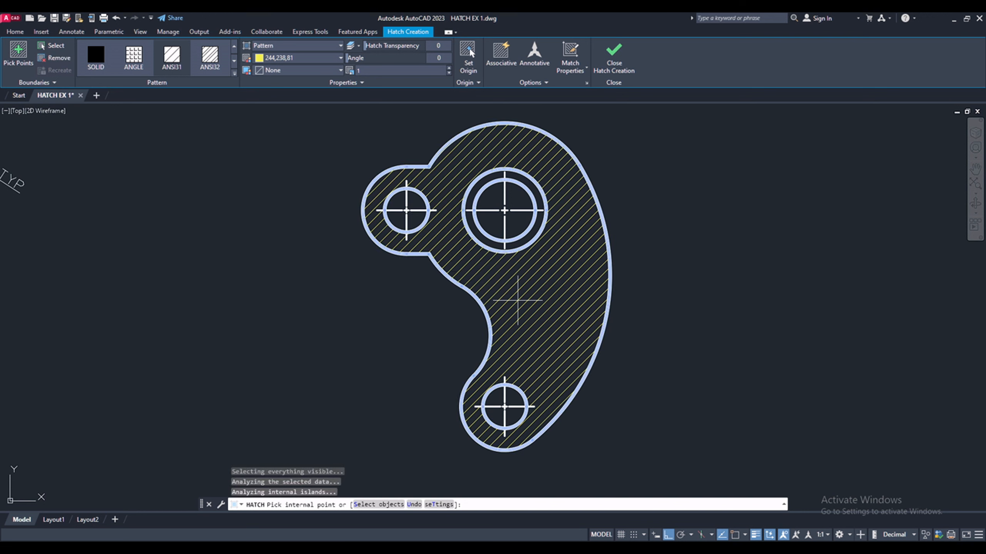
pyautogui.click(321, 57)
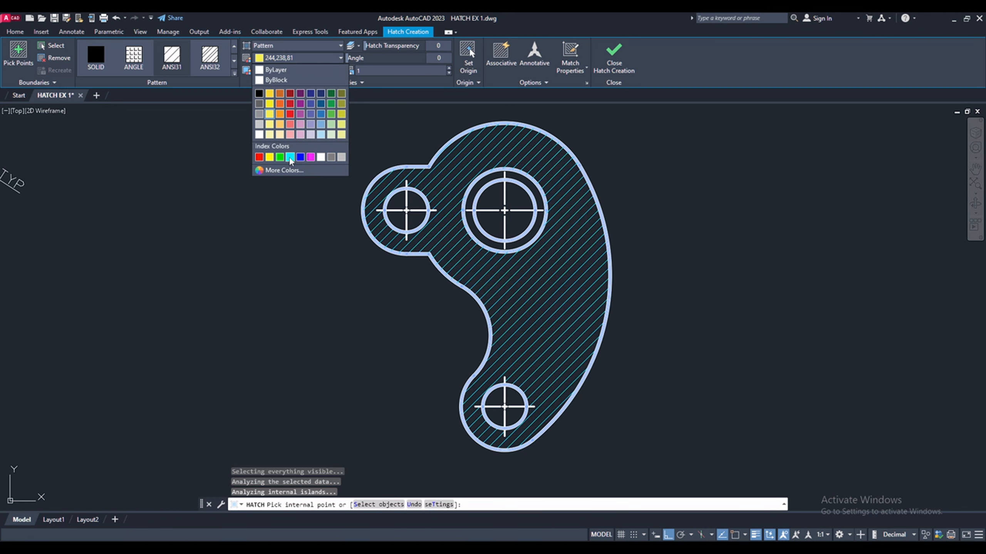
pyautogui.click(290, 124)
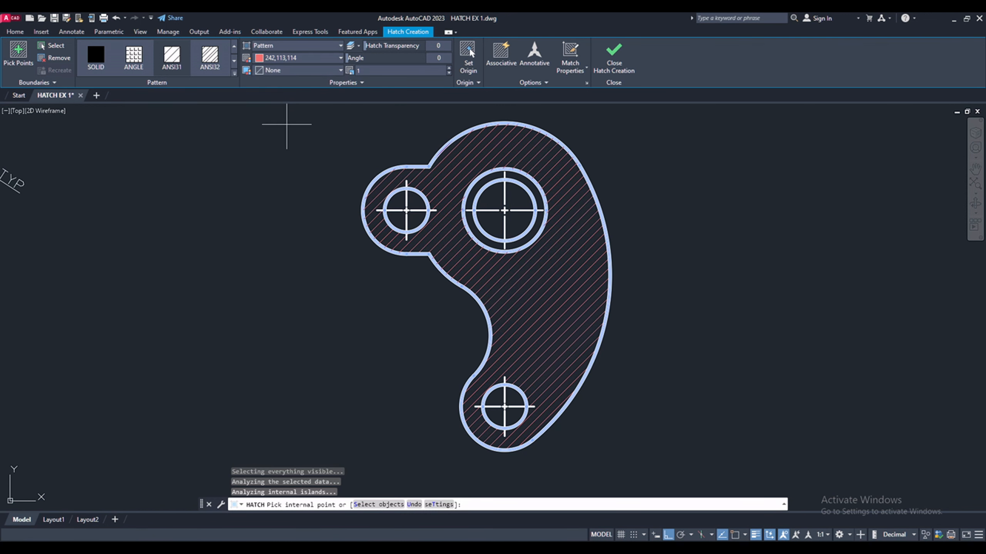
pyautogui.click(615, 65)
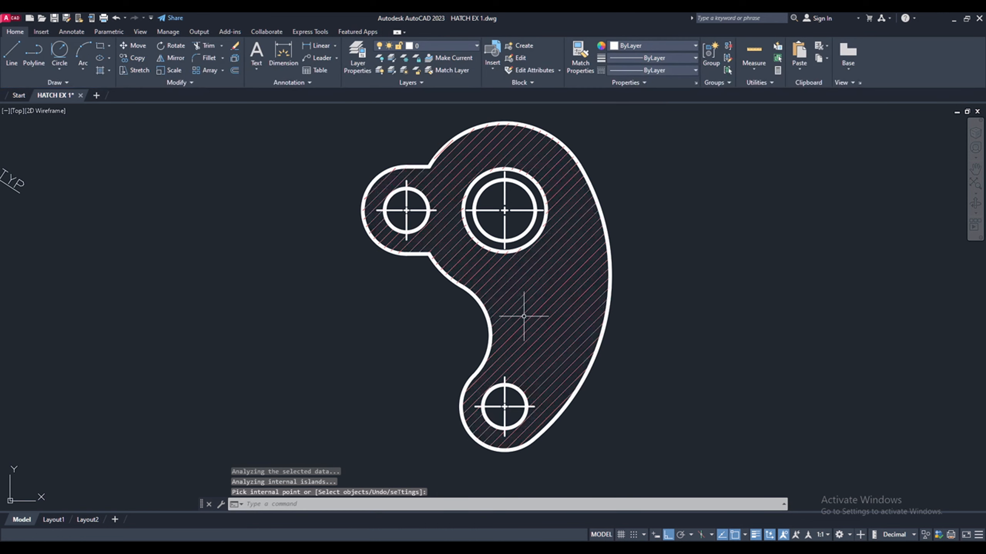
# Step: Dimension the radius of the left lobe's outer arc, placing the text outside to its upper left
pyautogui.scroll(-2, 528, 319)
pyautogui.scroll(2, 507, 268)
pyautogui.scroll(-2, 486, 341)
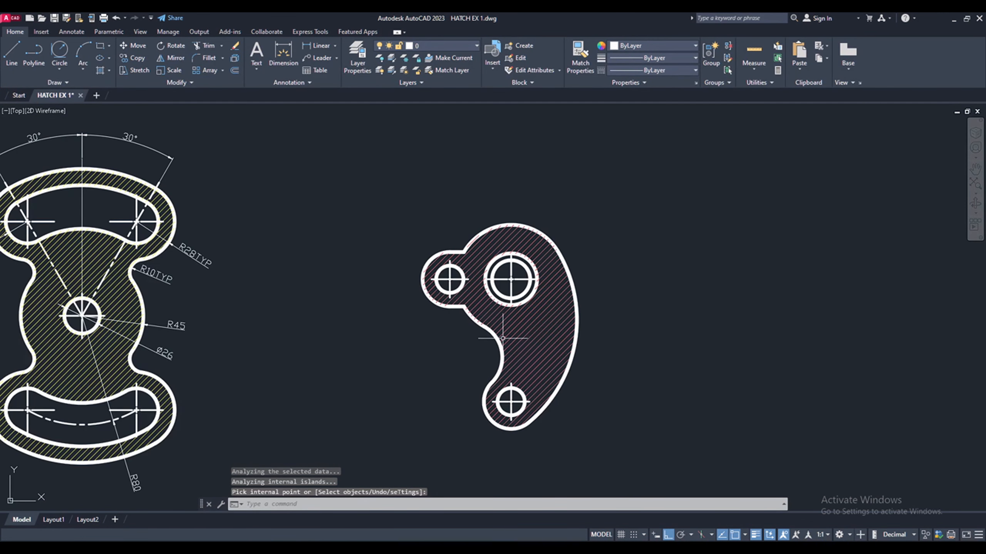
pyautogui.scroll(2, 487, 341)
pyautogui.click(283, 54)
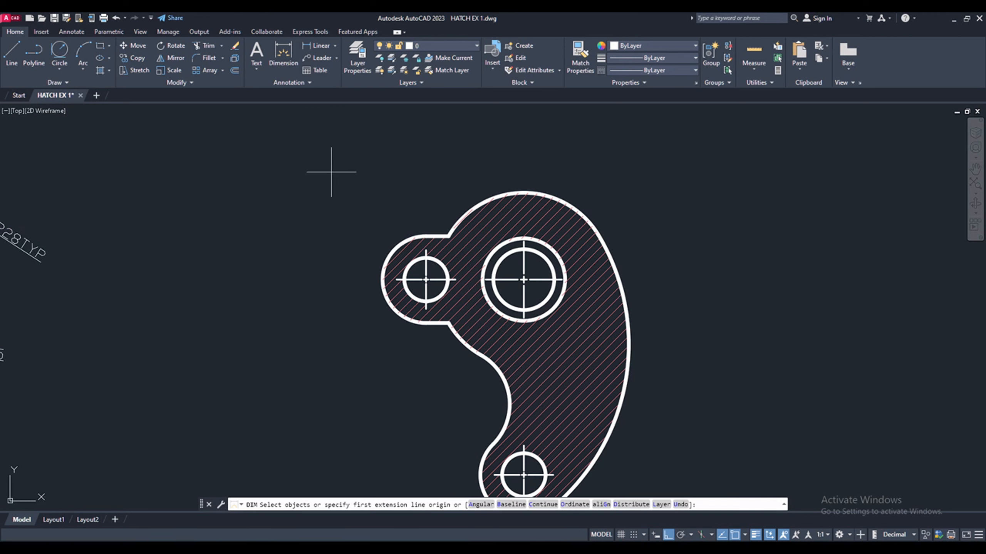
pyautogui.scroll(4, 375, 292)
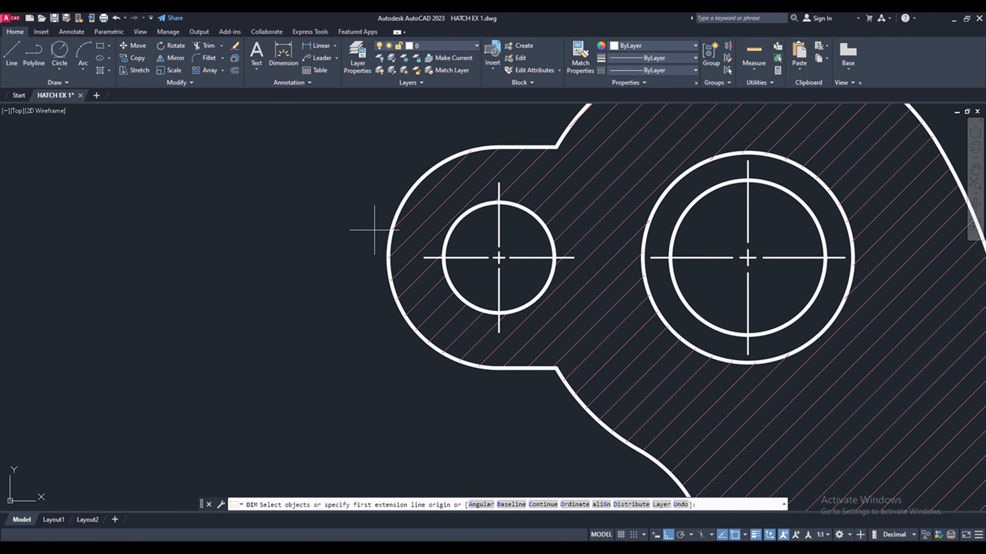
pyautogui.click(392, 223)
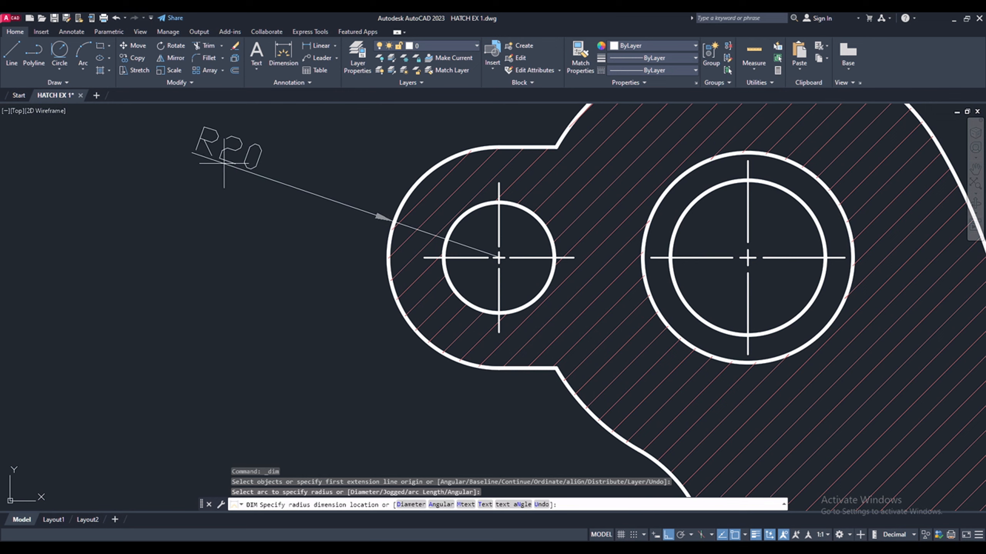
pyautogui.click(223, 164)
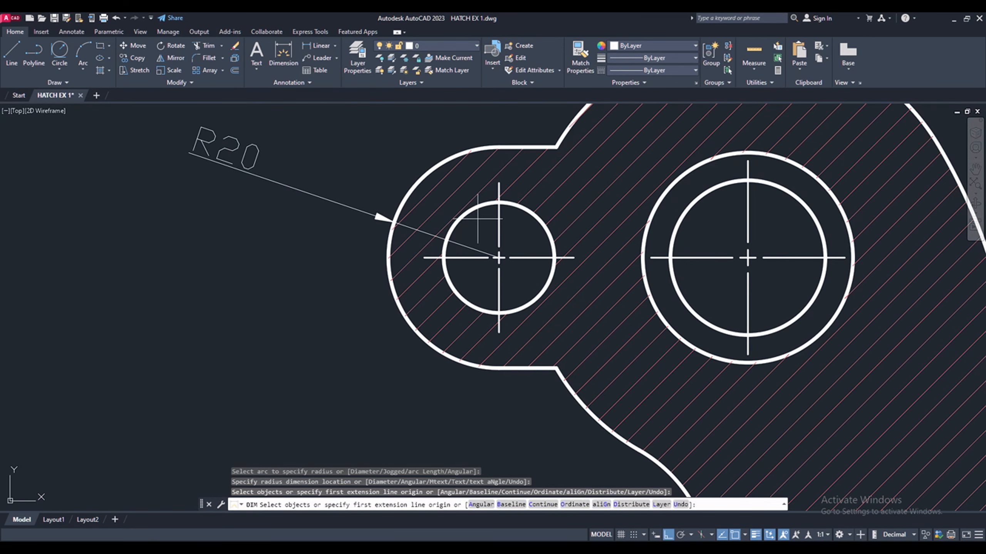
# Step: Dimension the horizontal distance between the left and large hole centres above the part, and the radius of the long right-hand arc
pyautogui.scroll(-3, 478, 220)
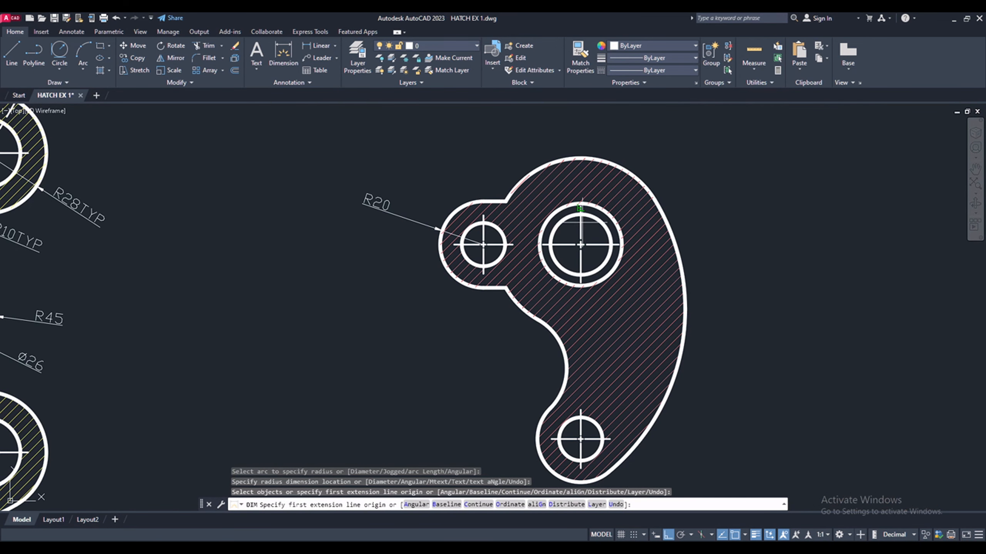
pyautogui.click(580, 203)
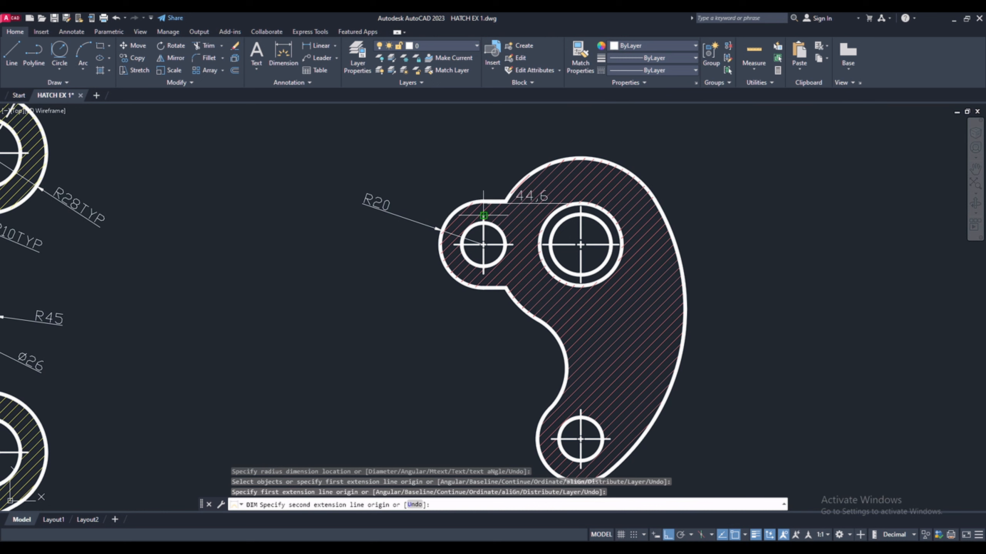
pyautogui.press('Escape')
pyautogui.press('Return')
pyautogui.click(581, 206)
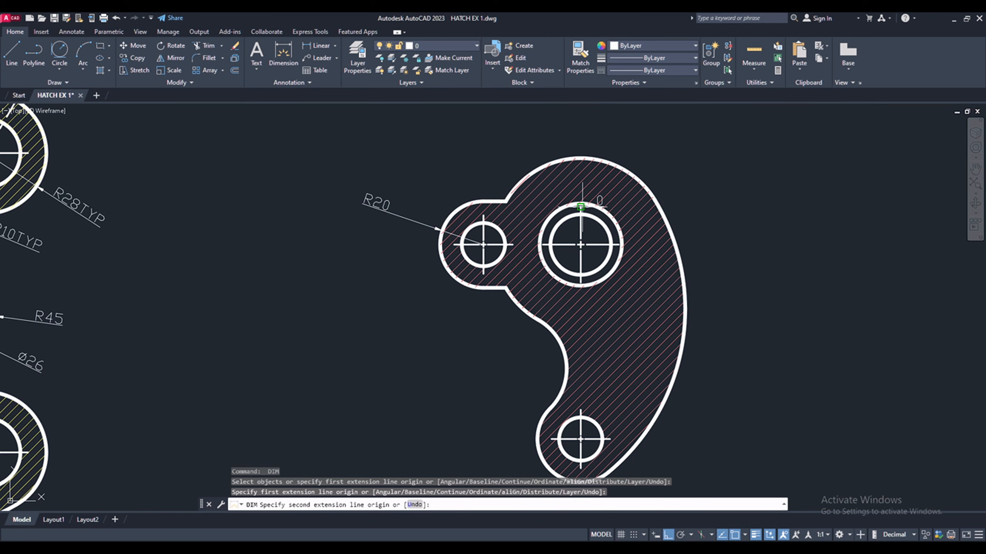
pyautogui.click(483, 222)
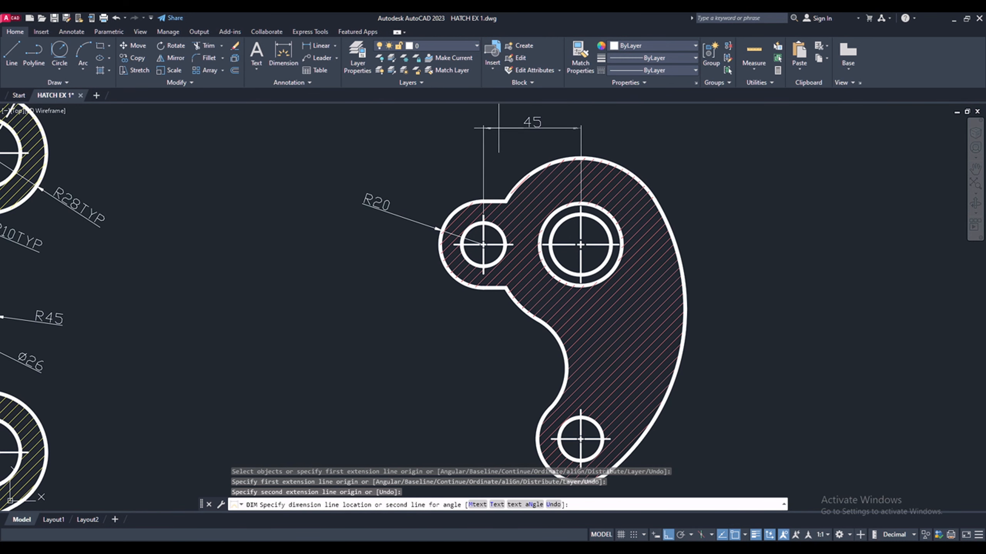
pyautogui.click(499, 126)
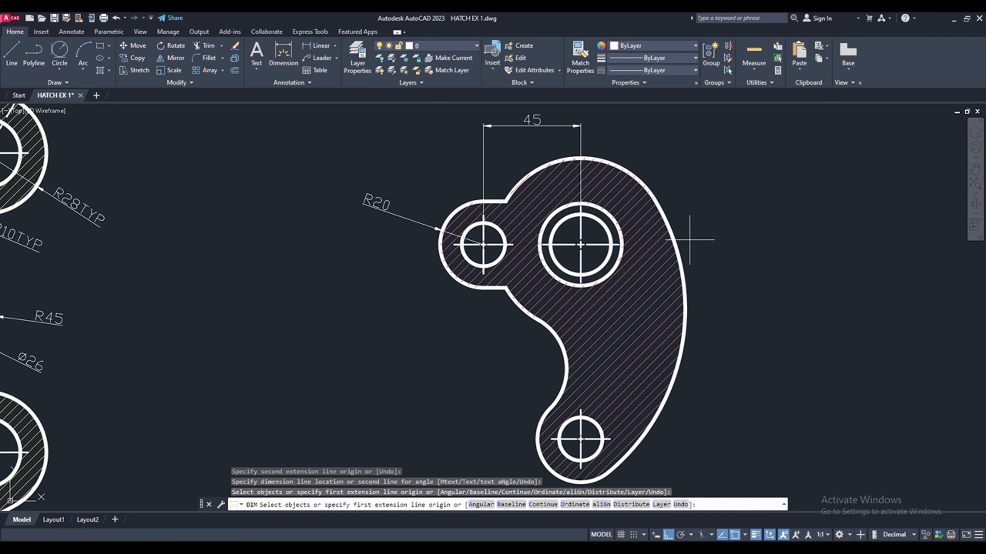
pyautogui.click(680, 248)
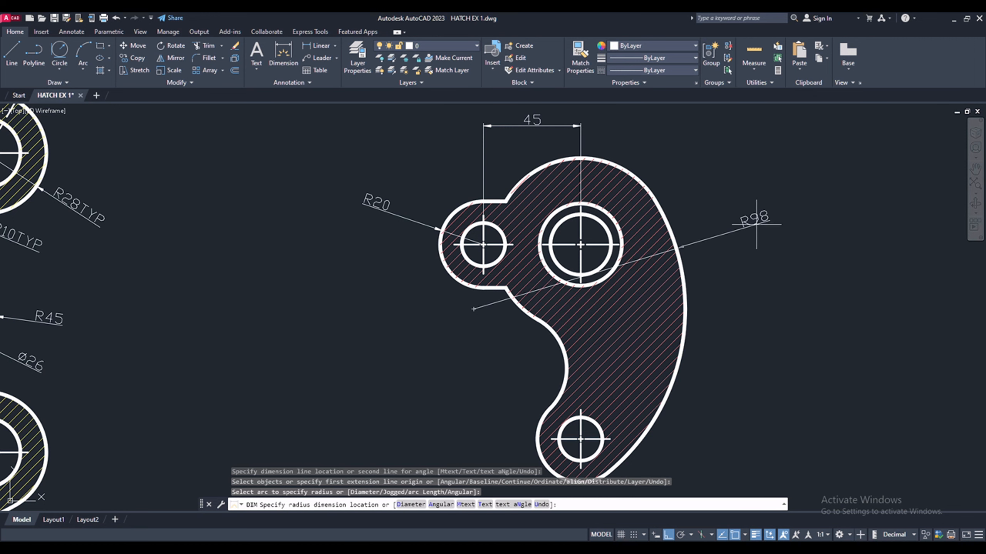
pyautogui.click(758, 222)
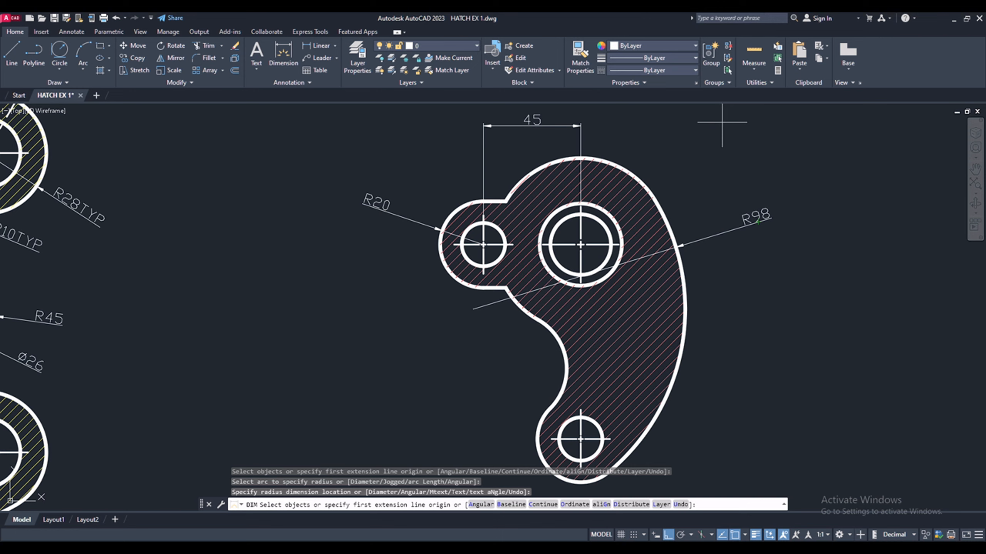
# Step: Dimension the diameters of the two concentric circles of the large upper hole, placing both texts outside to the upper right
pyautogui.scroll(2, 665, 150)
pyautogui.click(525, 264)
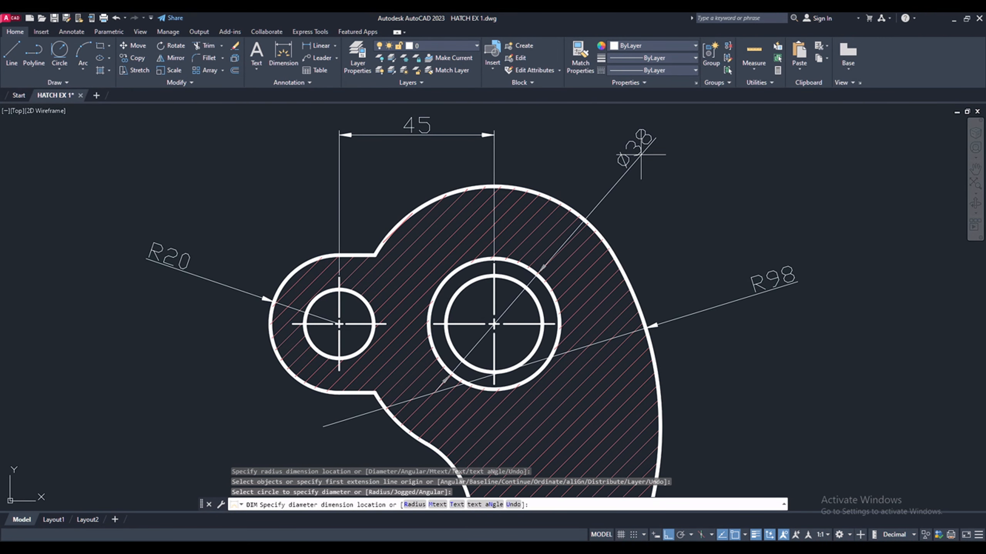
pyautogui.click(599, 202)
pyautogui.click(538, 306)
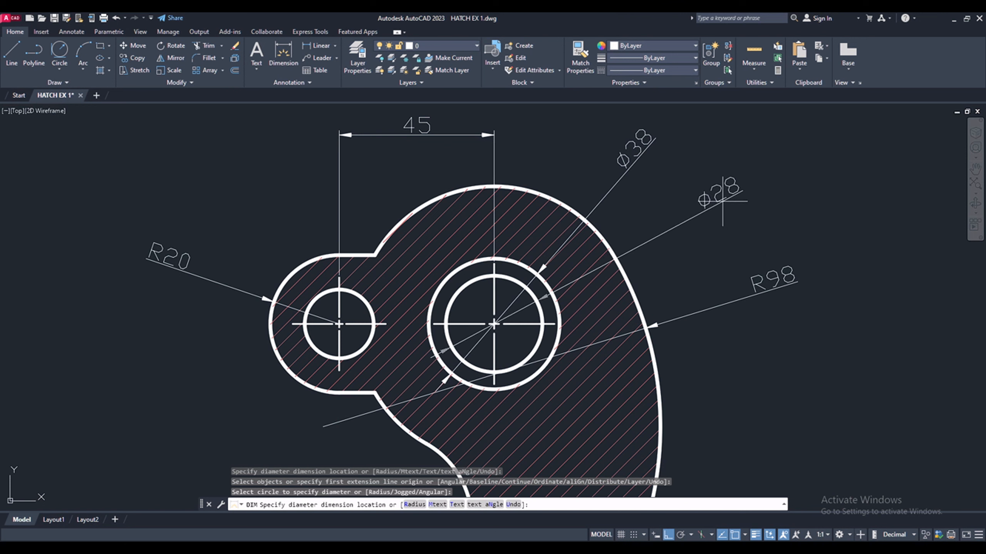
pyautogui.click(628, 228)
pyautogui.press('Escape')
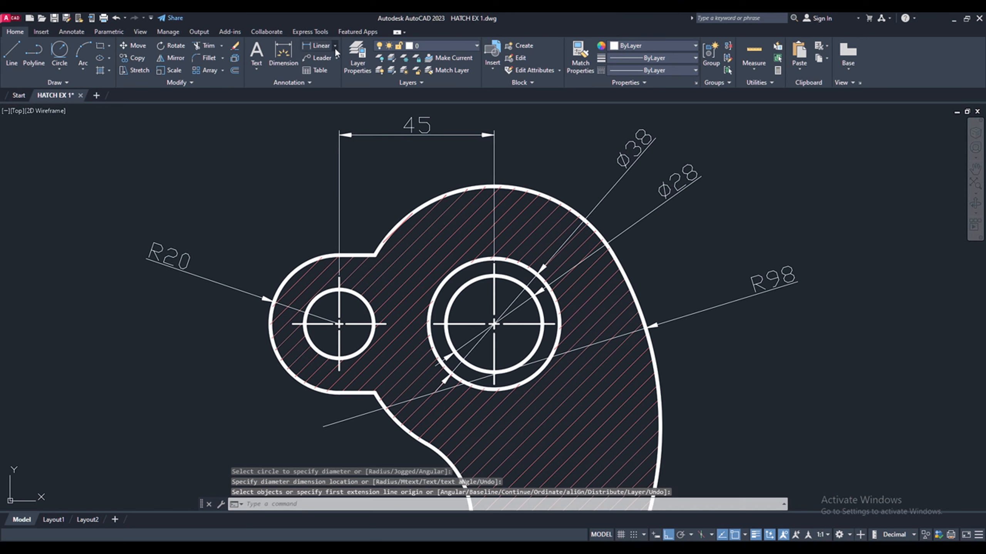
# Step: Dimension the diameter of the large arc around the concentric upper hole, placing the text outside to its upper right
pyautogui.click(335, 46)
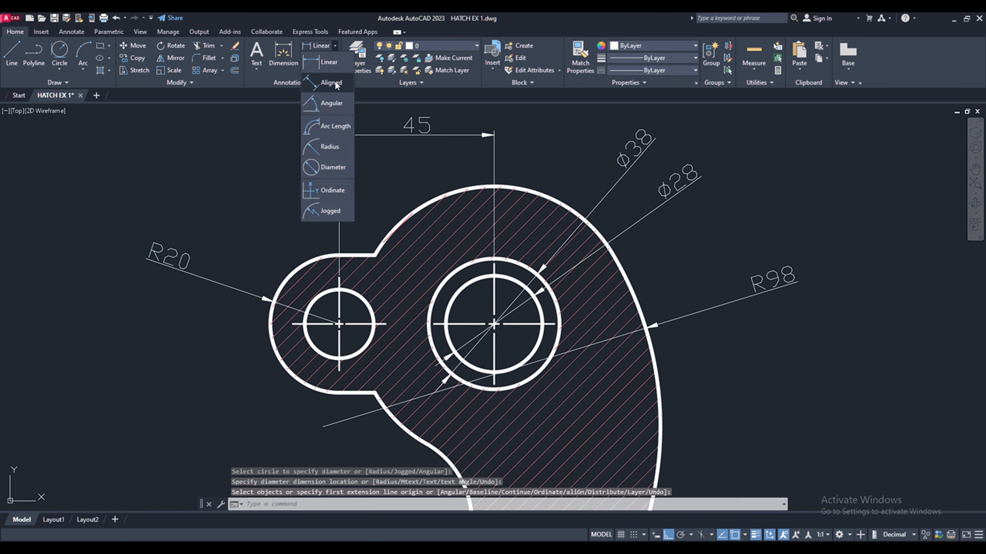
pyautogui.click(333, 167)
pyautogui.click(517, 190)
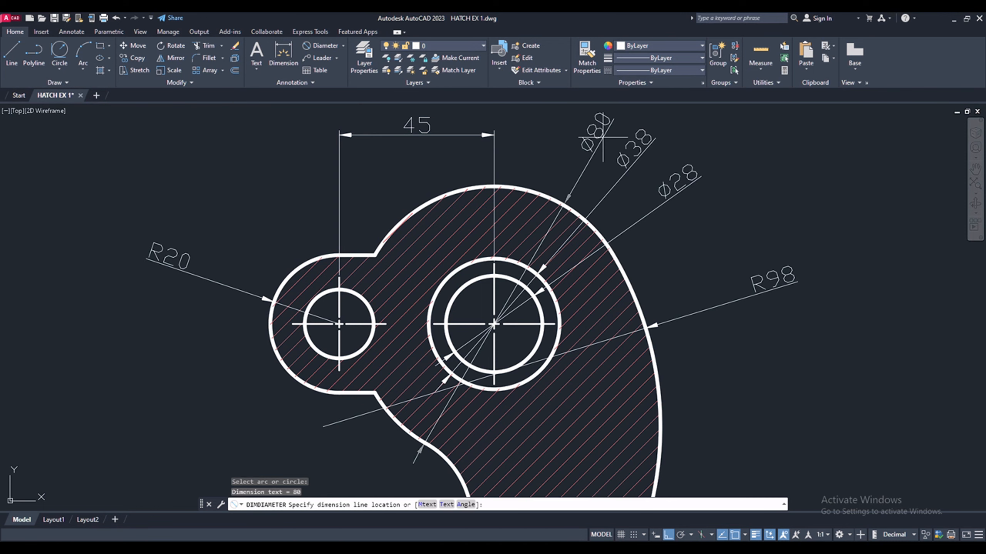
pyautogui.click(543, 138)
pyautogui.scroll(-3, 537, 142)
pyautogui.scroll(4, 530, 210)
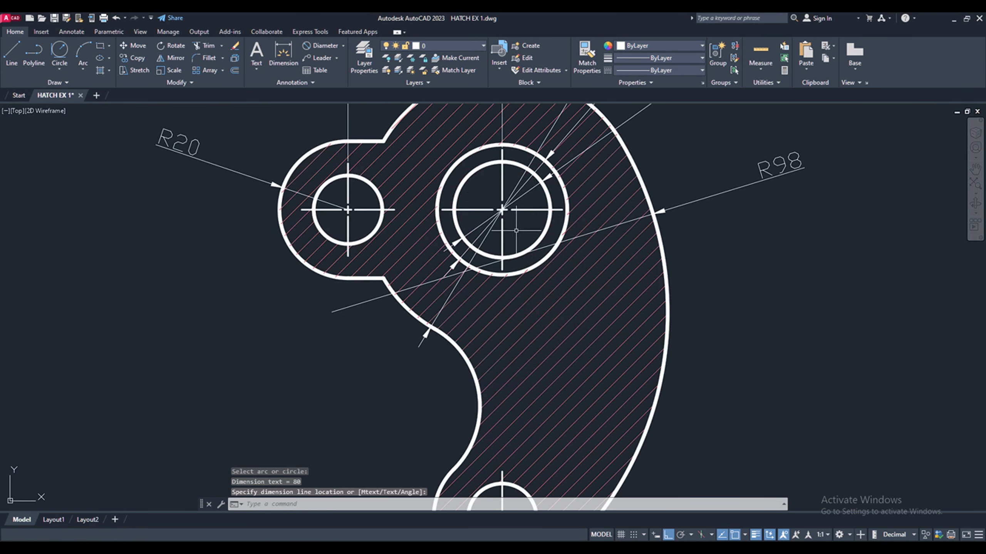
pyautogui.press('Return')
pyautogui.press('Escape')
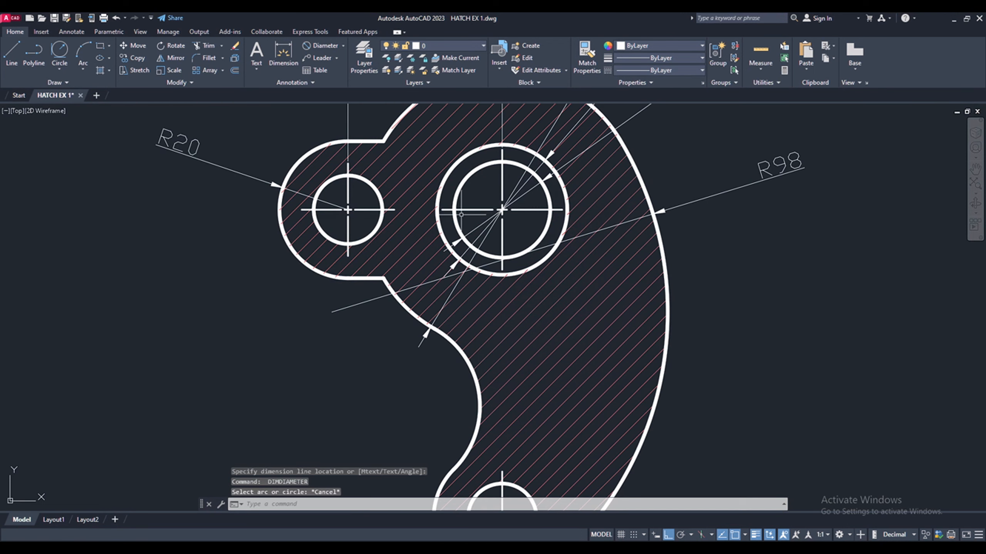
# Step: Dimension the vertical distance between the centre lines of the large upper hole and the lower hole, left of the part
pyautogui.click(293, 55)
pyautogui.press('Return')
pyautogui.click(444, 211)
pyautogui.scroll(-2, 444, 212)
pyautogui.click(458, 404)
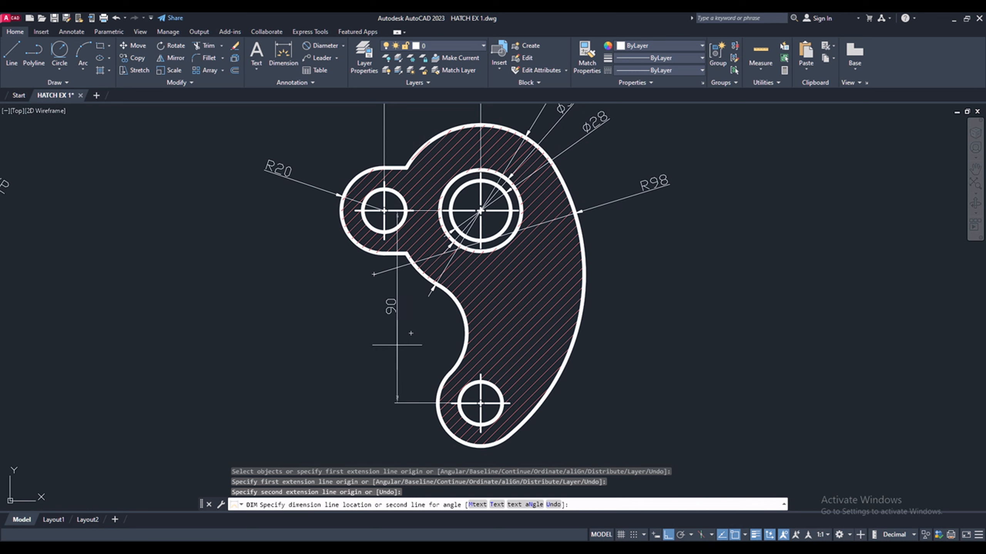
pyautogui.click(309, 341)
# Step: Dimension the radii of the concave inner arc and the lower stretch of the long right-hand arc, placing both texts outside the part
pyautogui.scroll(2, 446, 322)
pyautogui.click(446, 298)
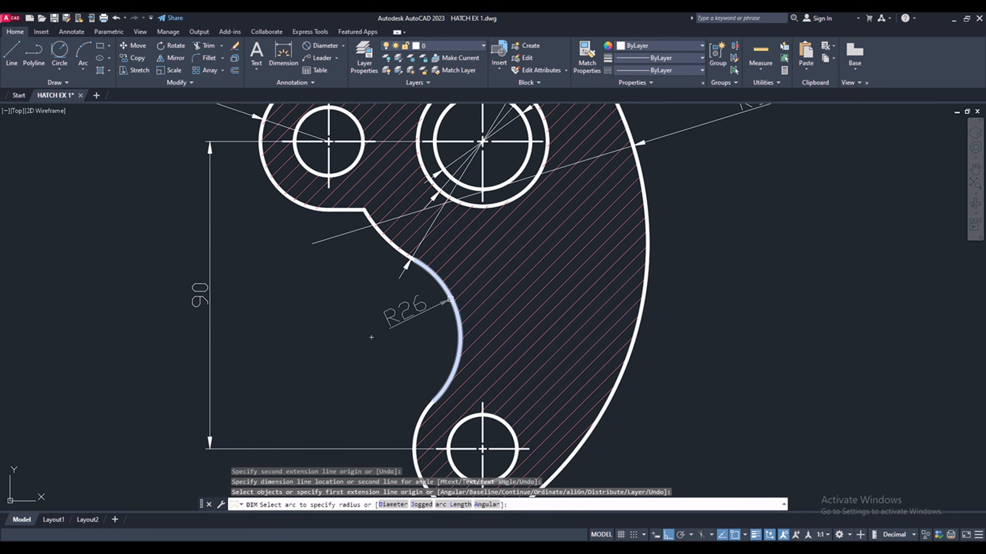
pyautogui.click(444, 323)
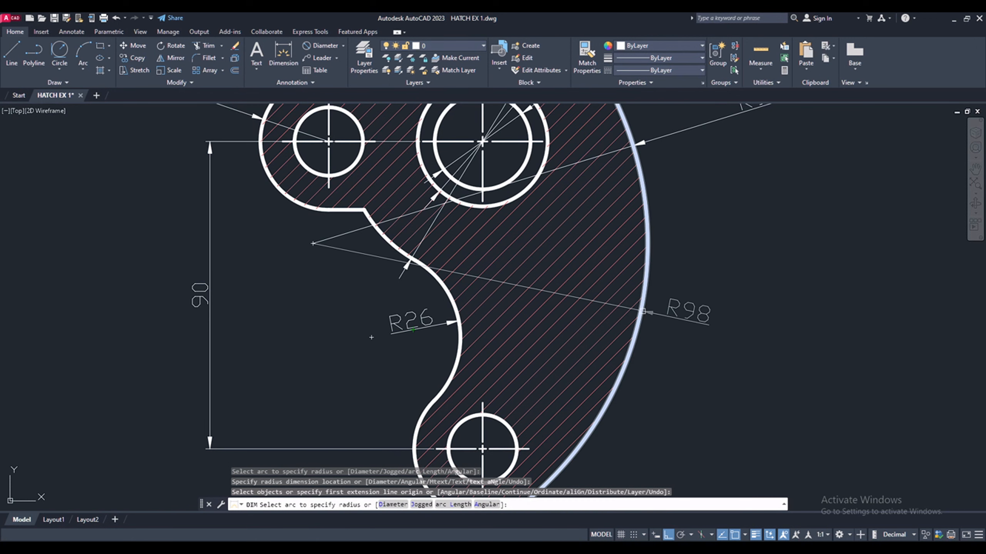
pyautogui.click(643, 310)
pyautogui.click(690, 327)
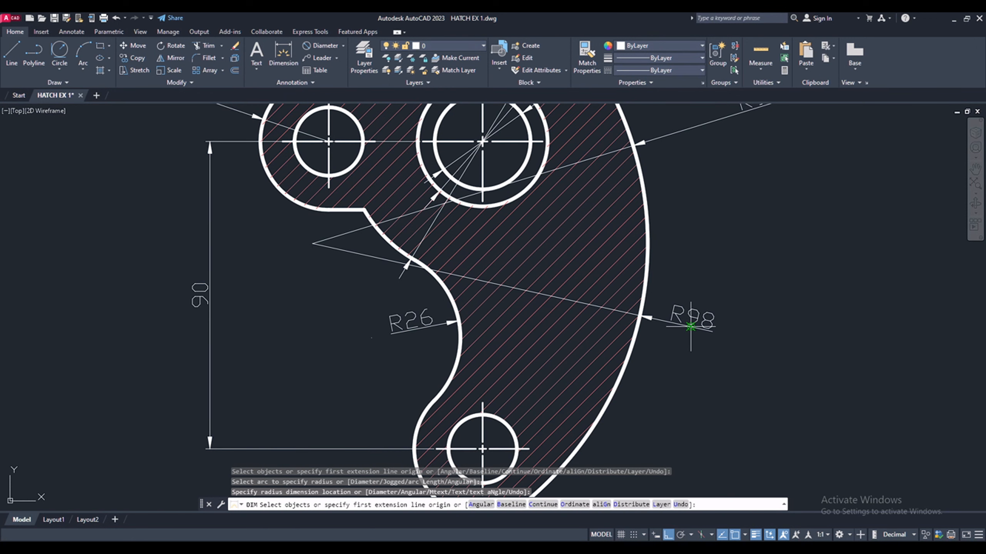
# Step: Dimension the lower lobe's outer radius with text to the lower right, and the lower hole's diameter with text to the lower left
pyautogui.scroll(-2, 576, 303)
pyautogui.scroll(2, 576, 303)
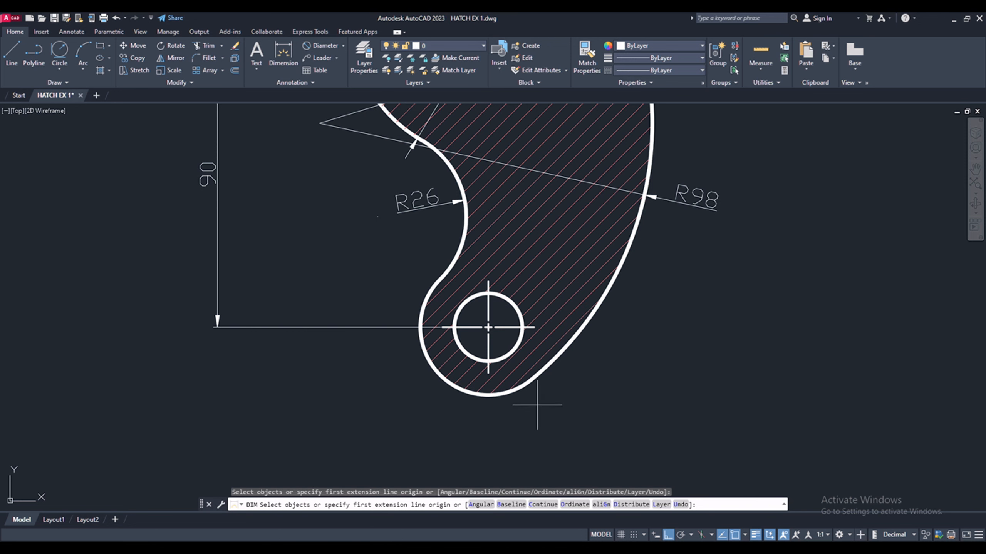
pyautogui.click(520, 391)
pyautogui.click(609, 429)
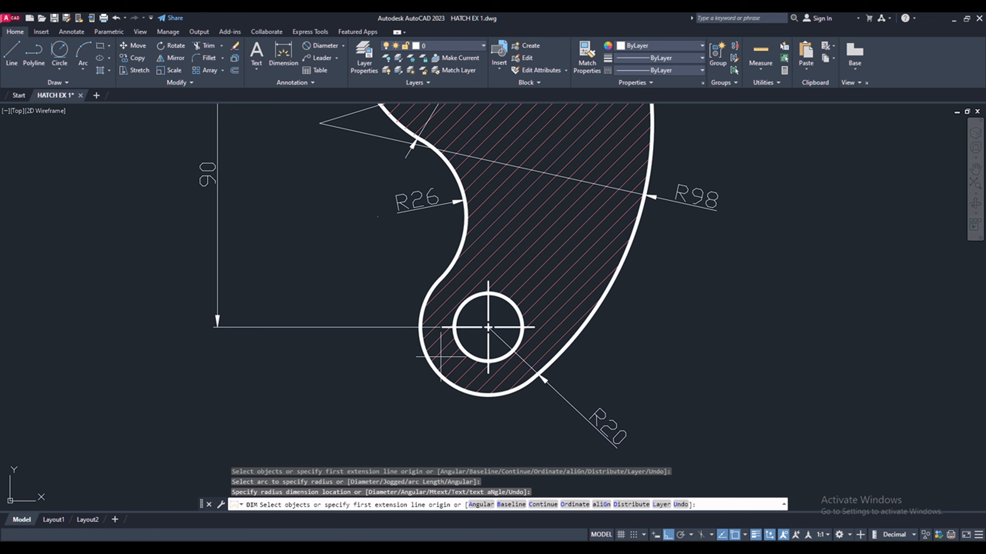
pyautogui.click(456, 345)
pyautogui.click(358, 412)
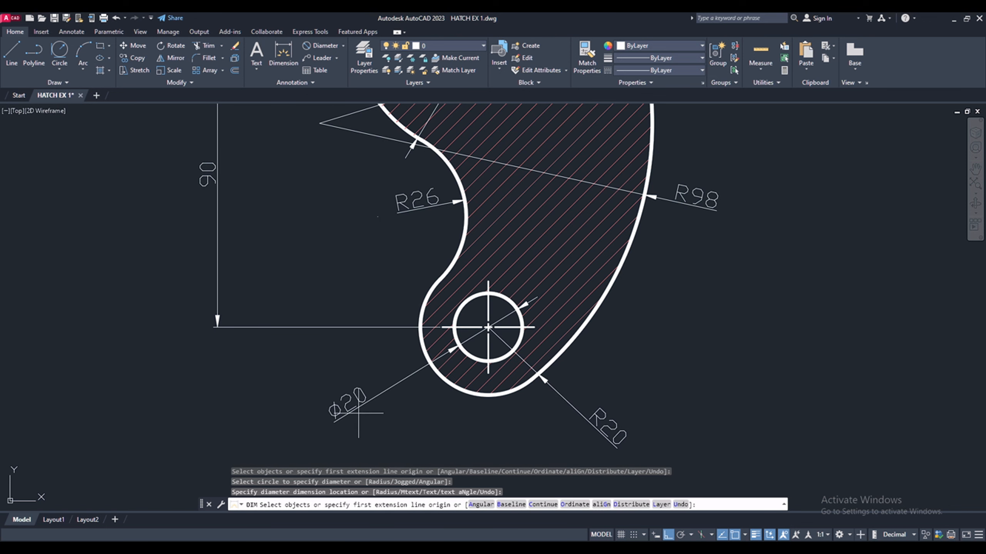
pyautogui.scroll(-4, 477, 418)
pyautogui.press('Return')
pyautogui.scroll(2, 417, 317)
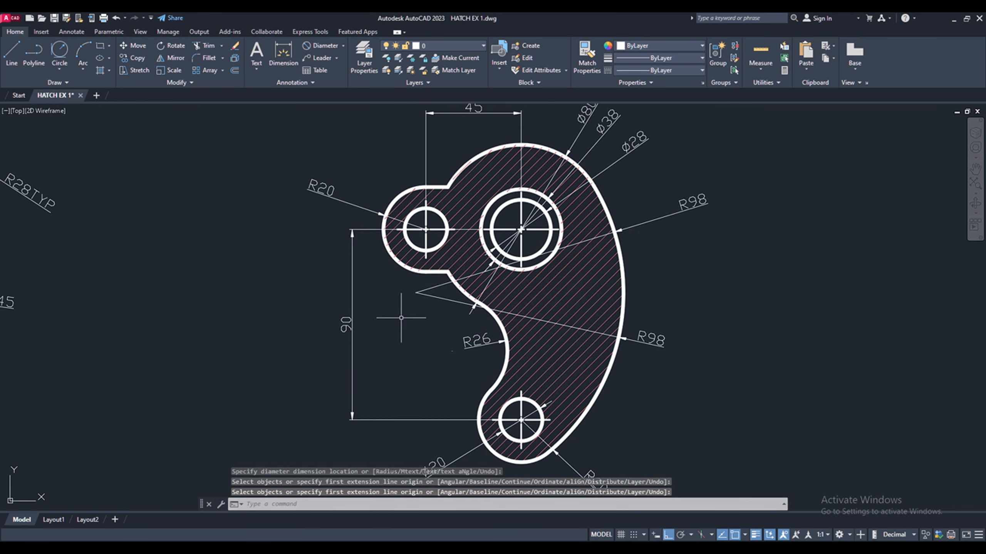
pyautogui.moveTo(270, 307); pyautogui.dragTo(505, 302, button='middle')
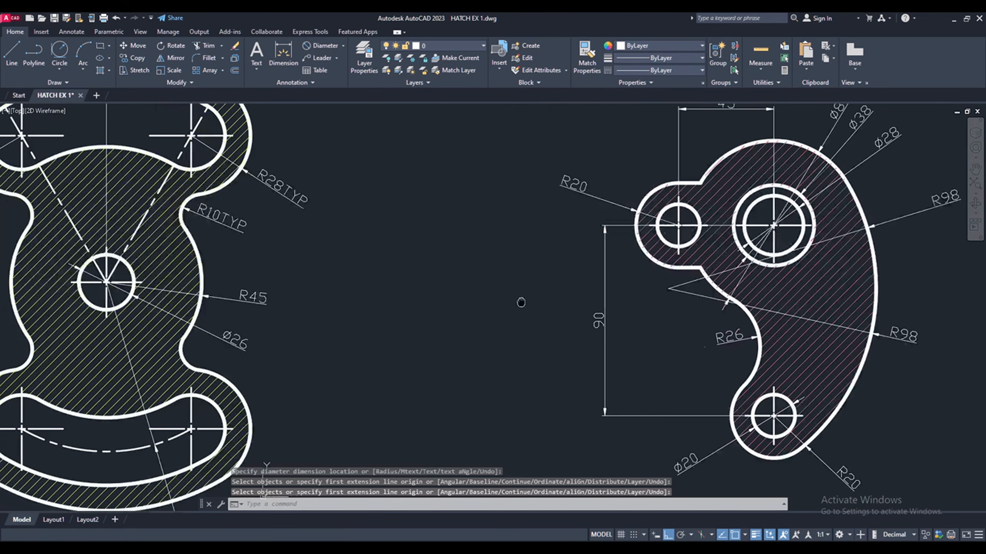
pyautogui.scroll(-2, 505, 297)
pyautogui.moveTo(456, 278); pyautogui.dragTo(497, 296, button='middle')
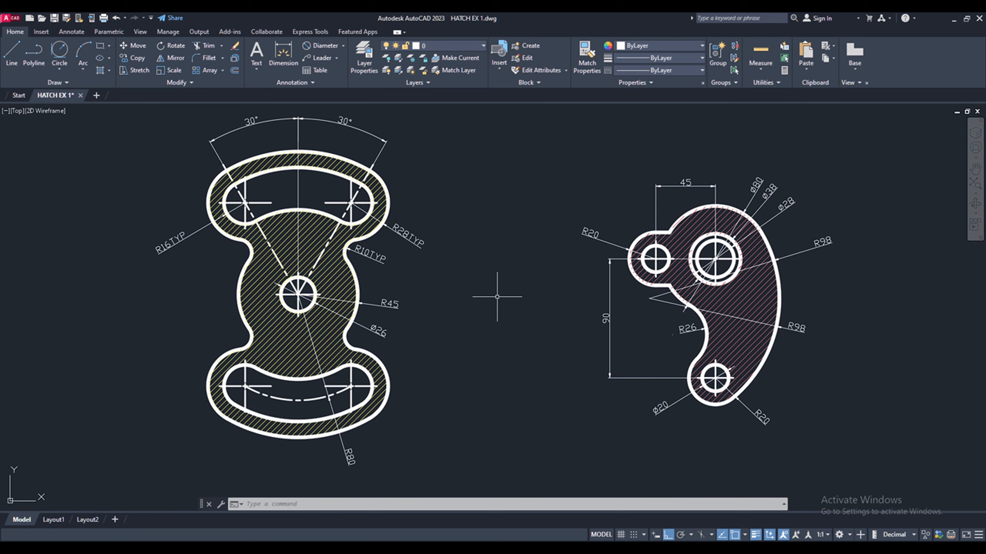